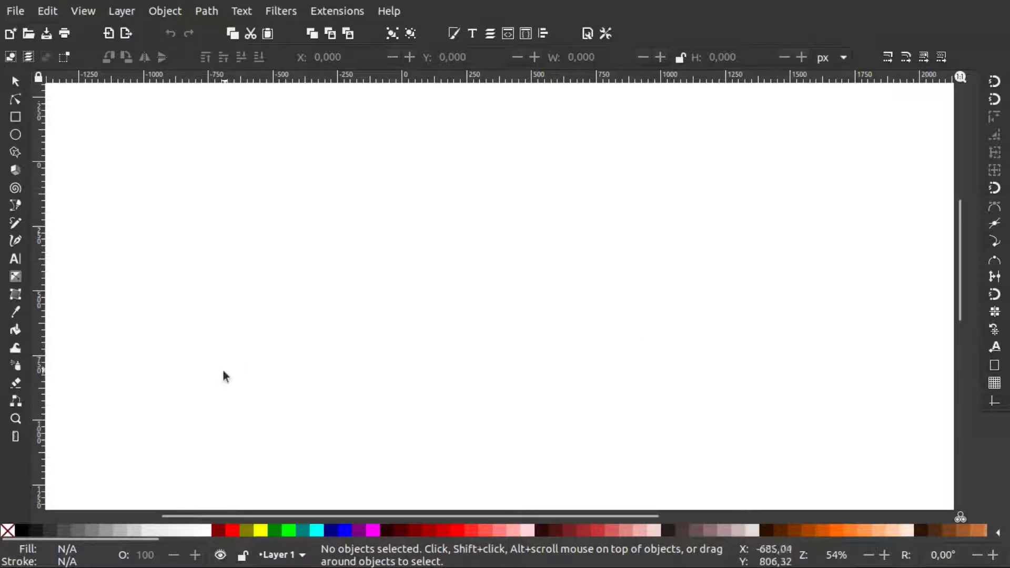
Place a text object on the page and give it a black fill
click(15, 259)
click(292, 266)
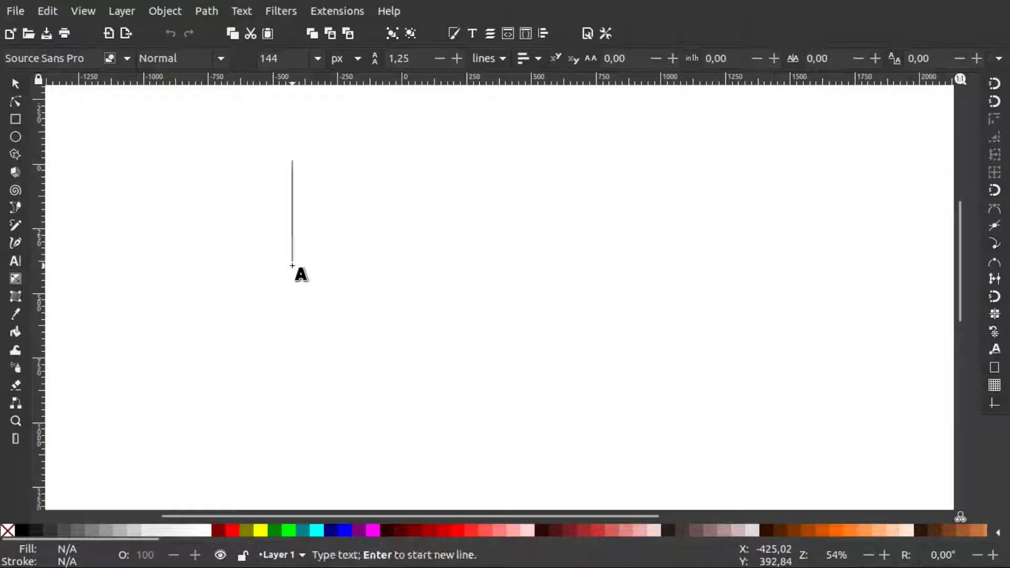
text(E)
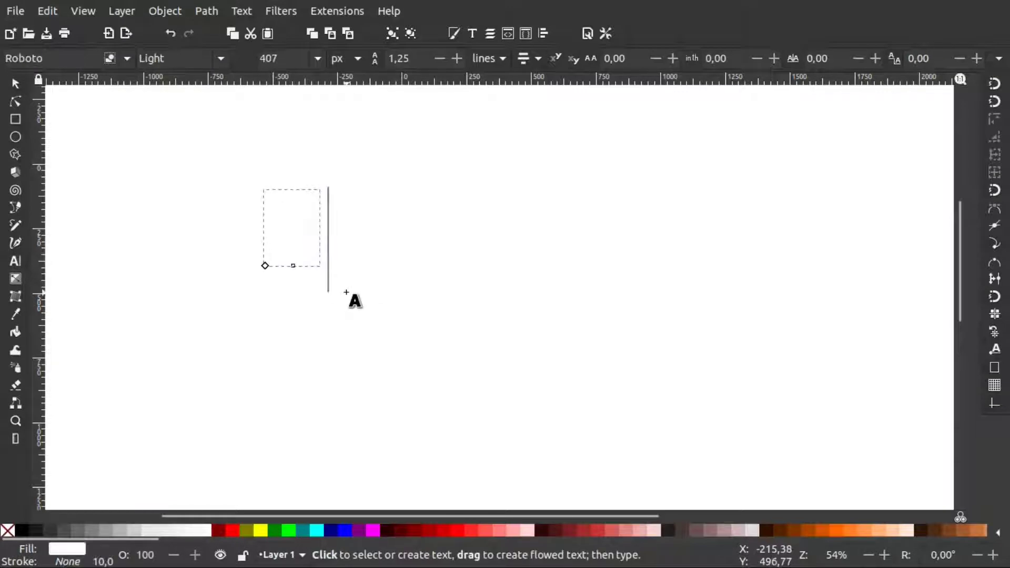
text(liste)
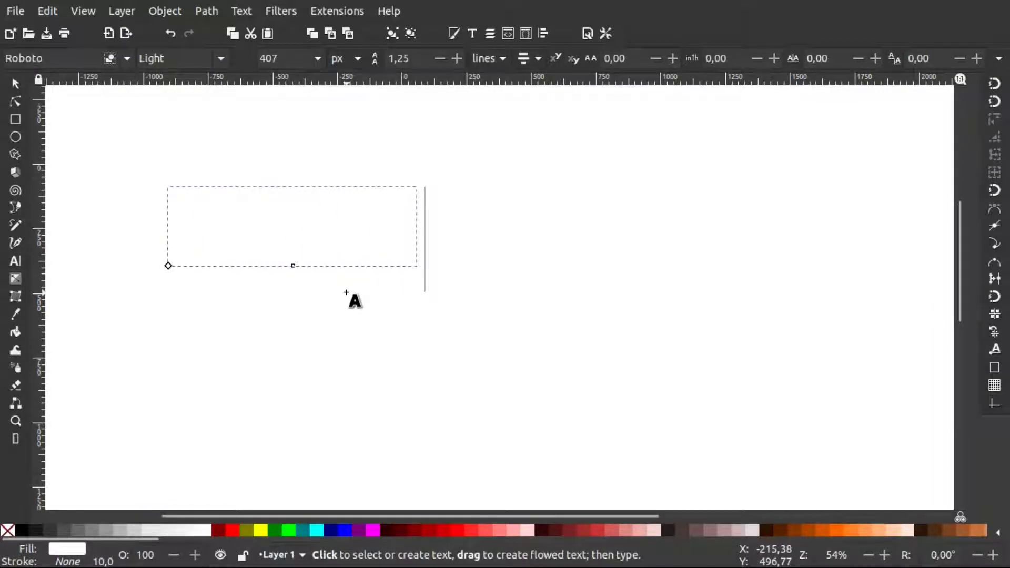
click(22, 530)
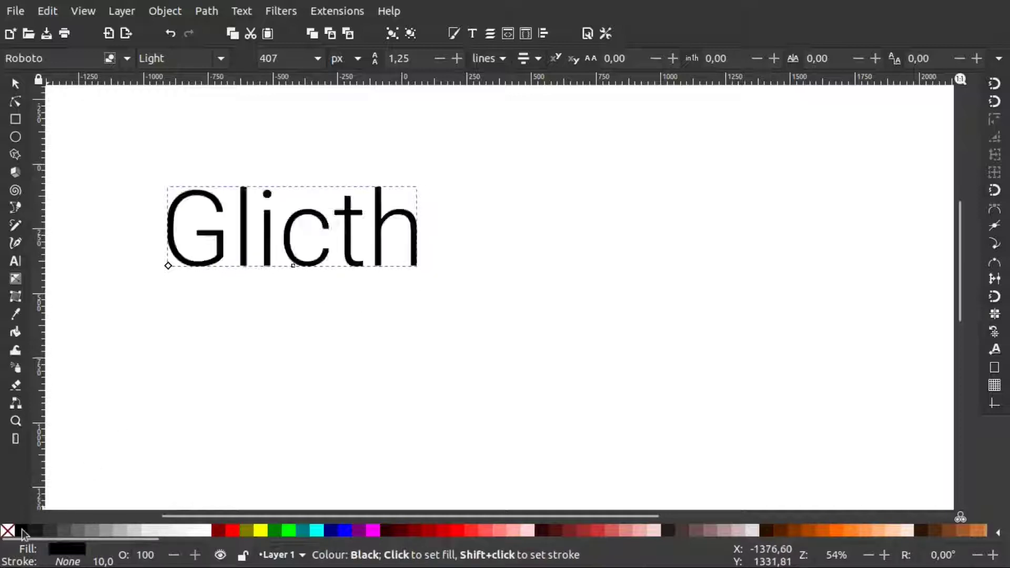
Replace the misspelled text with the word GLITCH
click(228, 251)
key(ctrl+a)
key(BackSpace)
text(Gli)
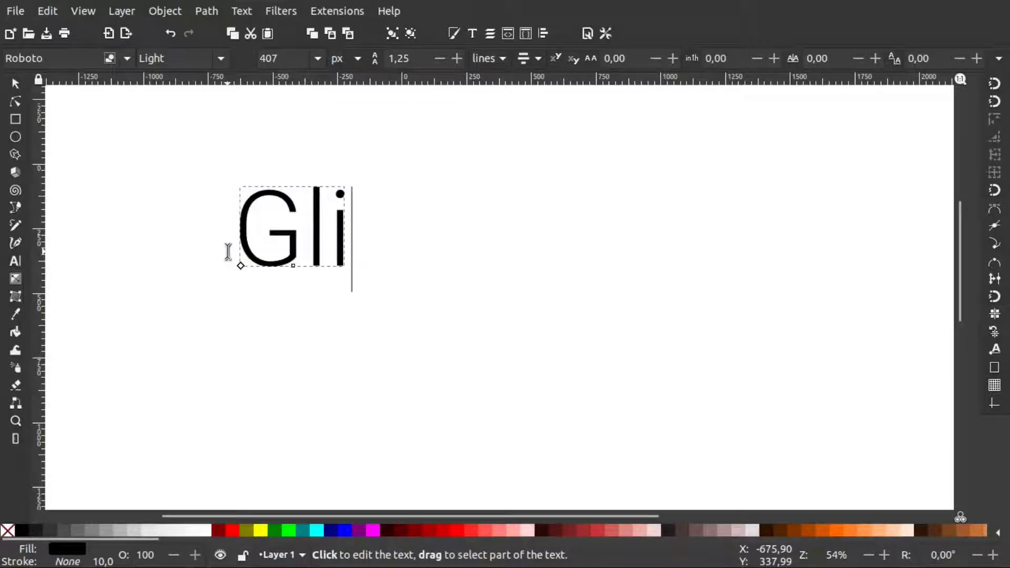
key(BackSpace)
key(BackSpace)
text(LISTH)
key(BackSpace)
key(BackSpace)
key(BackSpace)
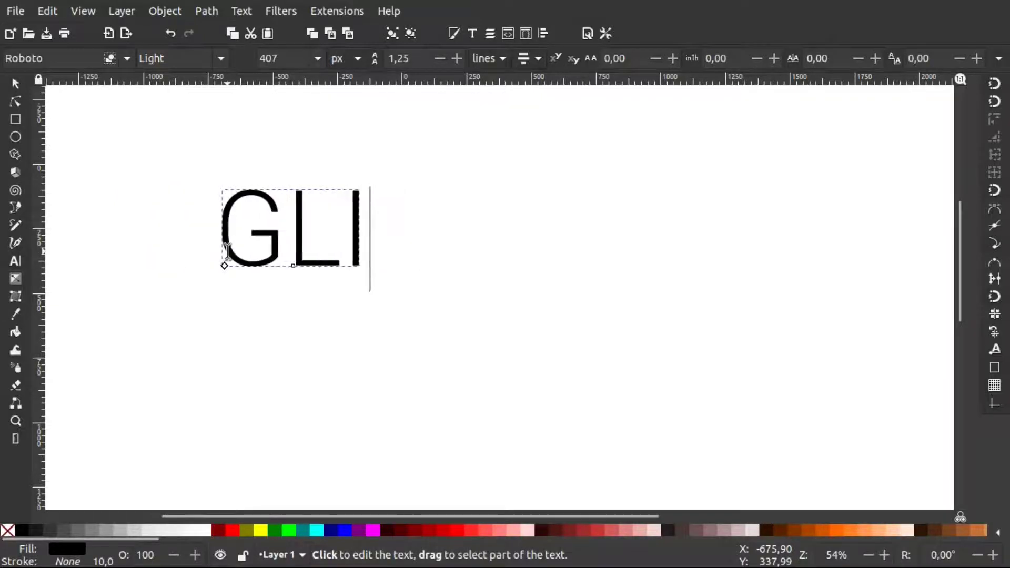
text(TCH)
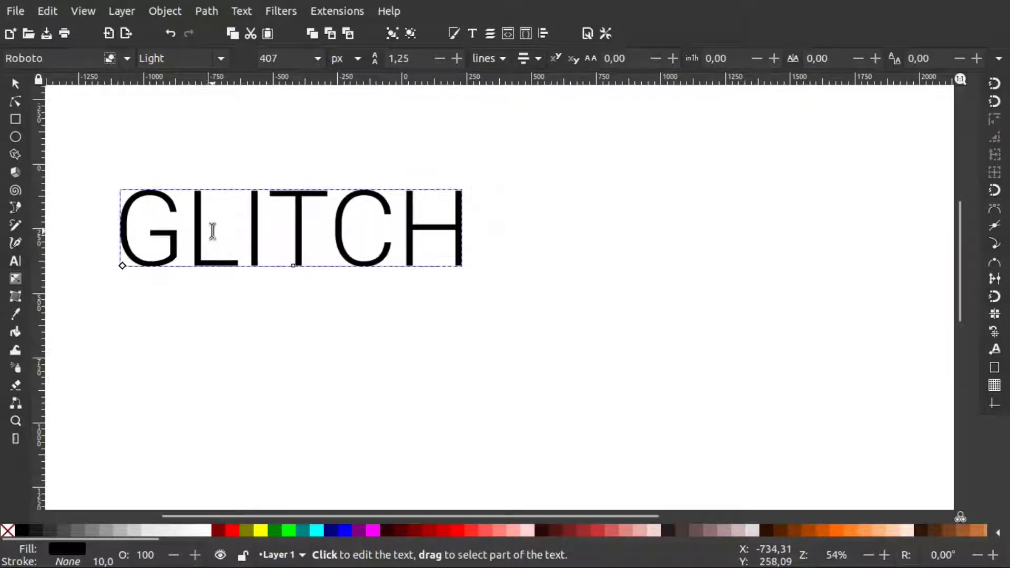
Make GLITCH bold, enlarge it proportionally and move it toward the page centre
key(ctrl+a)
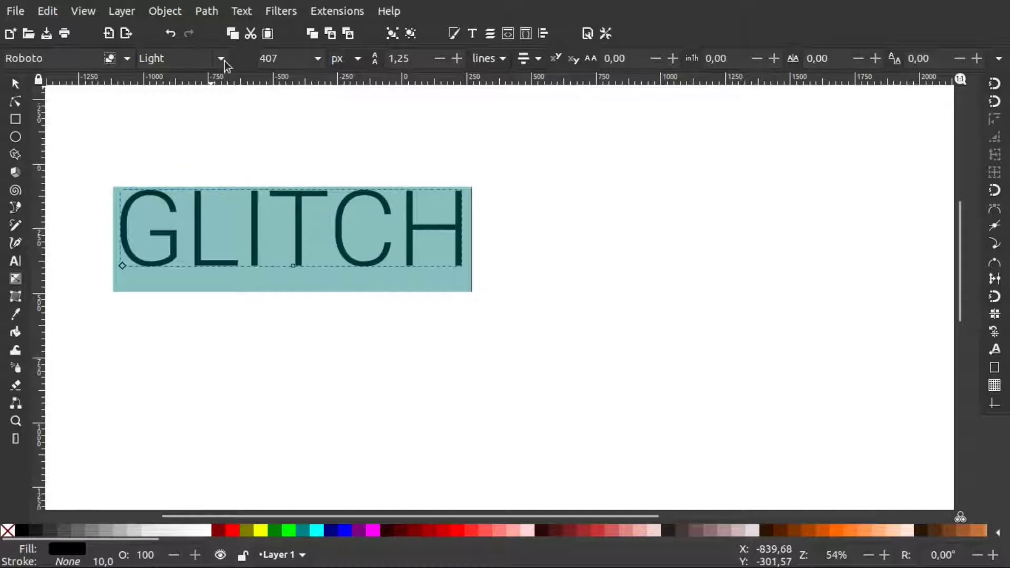
click(223, 59)
click(192, 229)
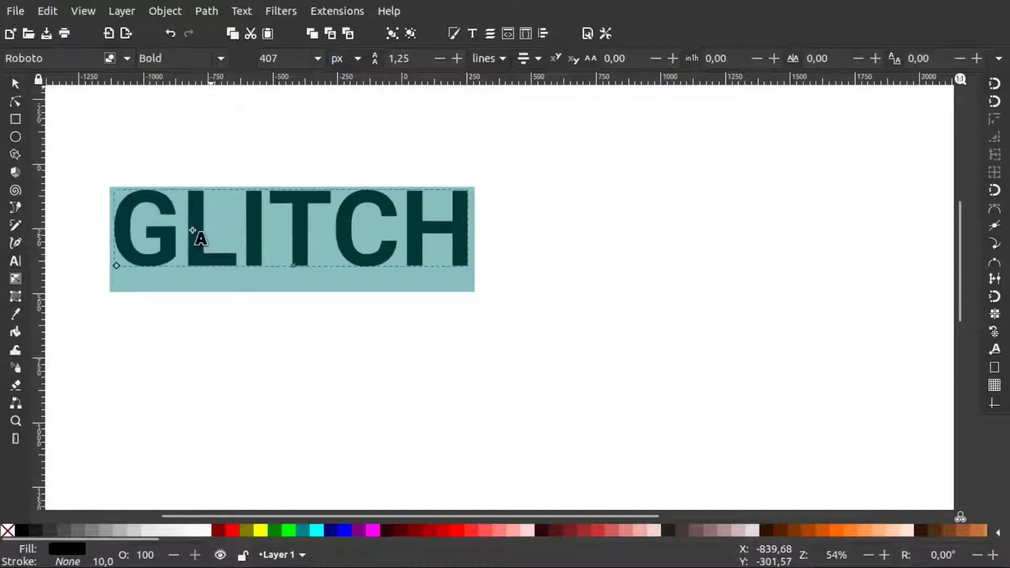
click(15, 84)
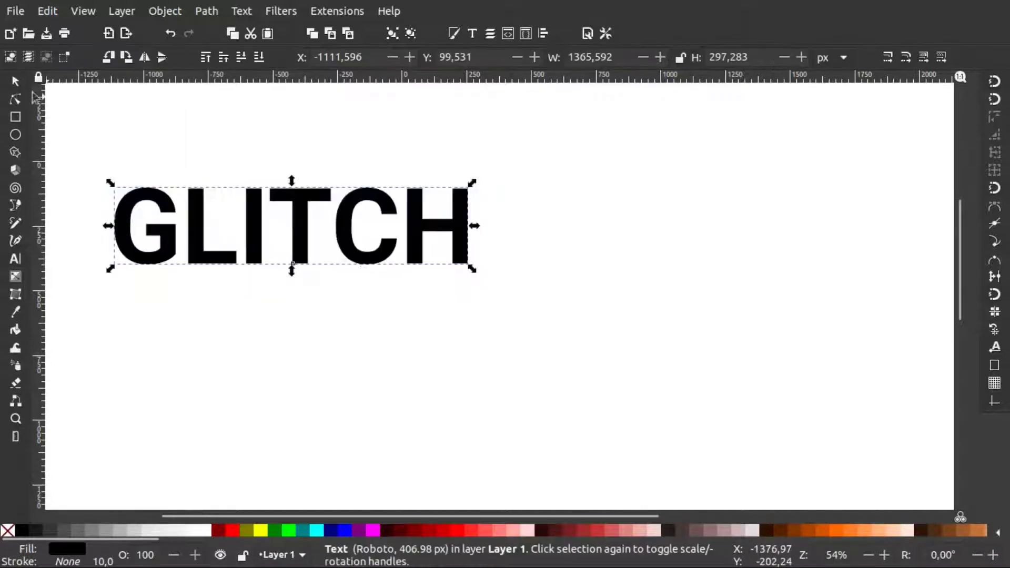
drag(472, 271, 572, 326)
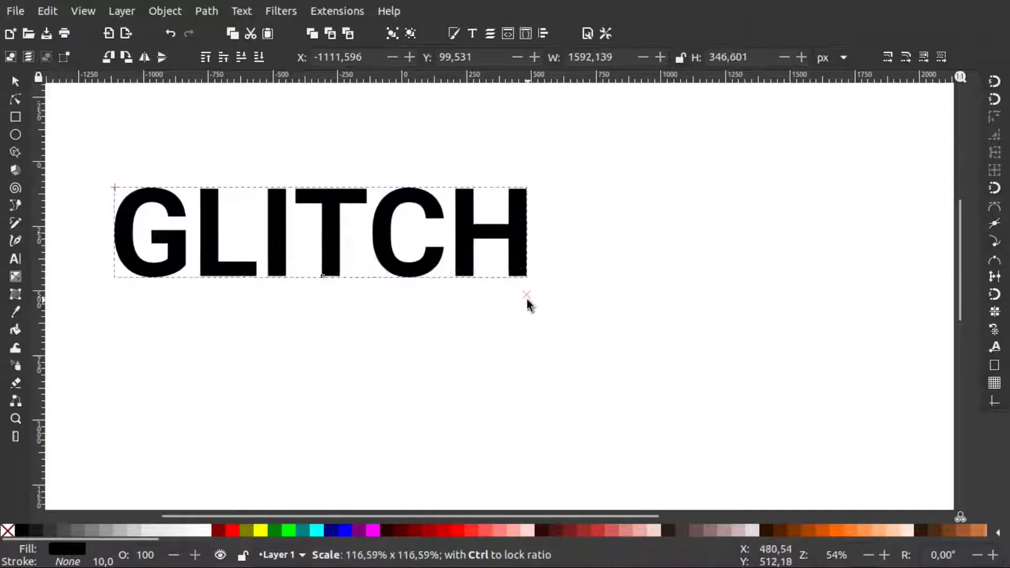
drag(430, 274, 525, 303)
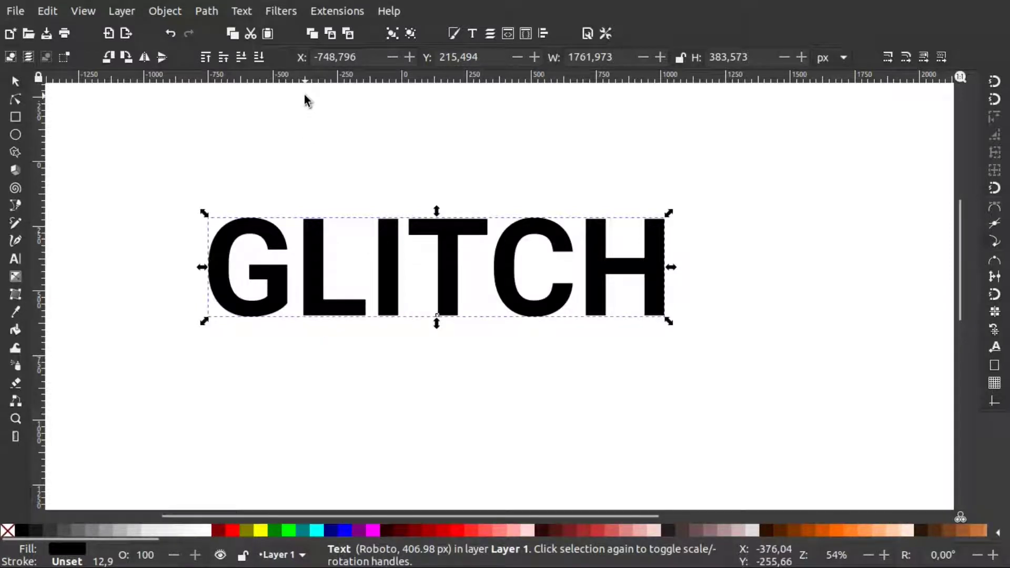
Convert GLITCH to paths, ungroup the six letters and union them into one path
click(215, 12)
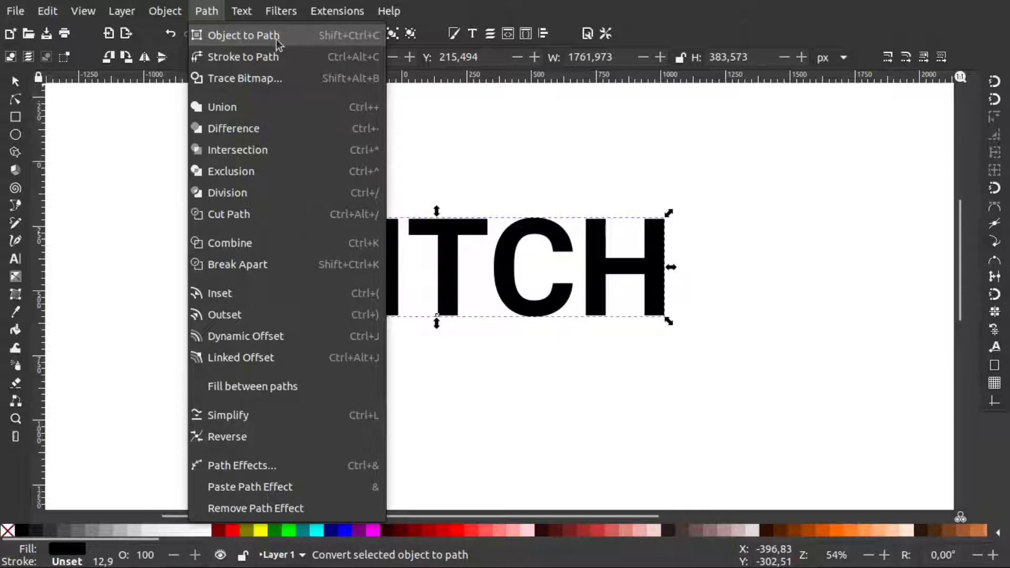
click(277, 44)
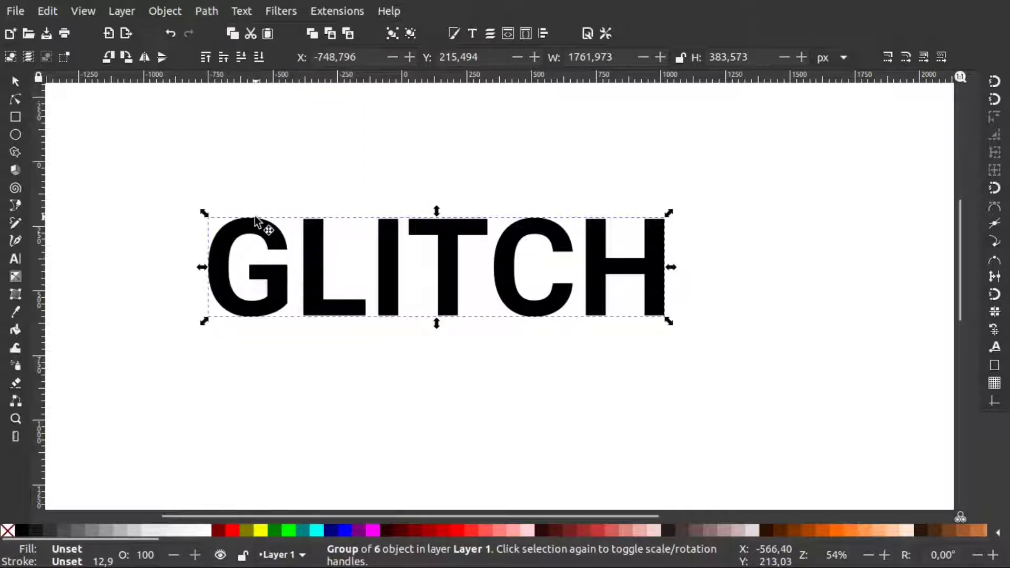
click(206, 10)
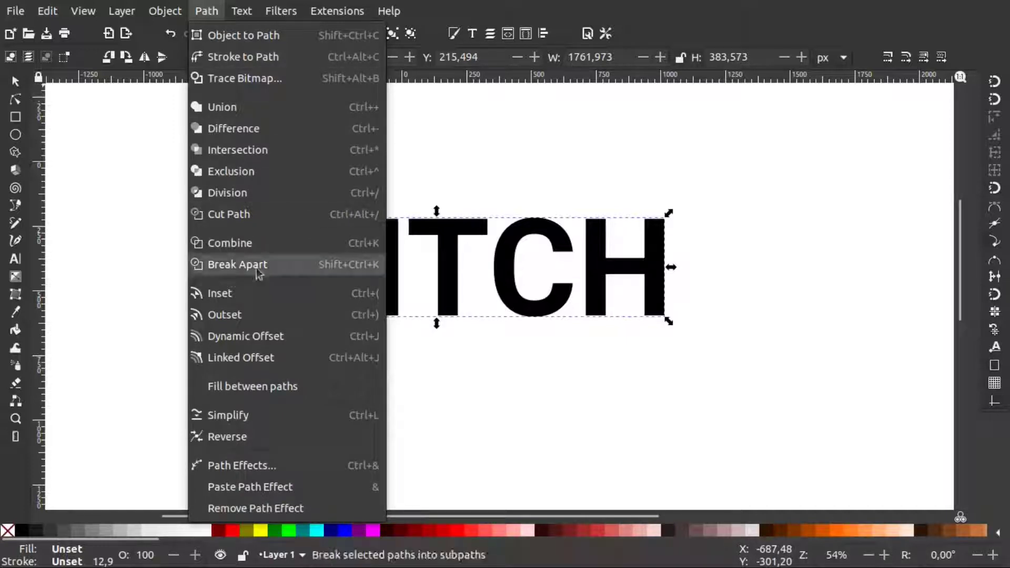
click(277, 269)
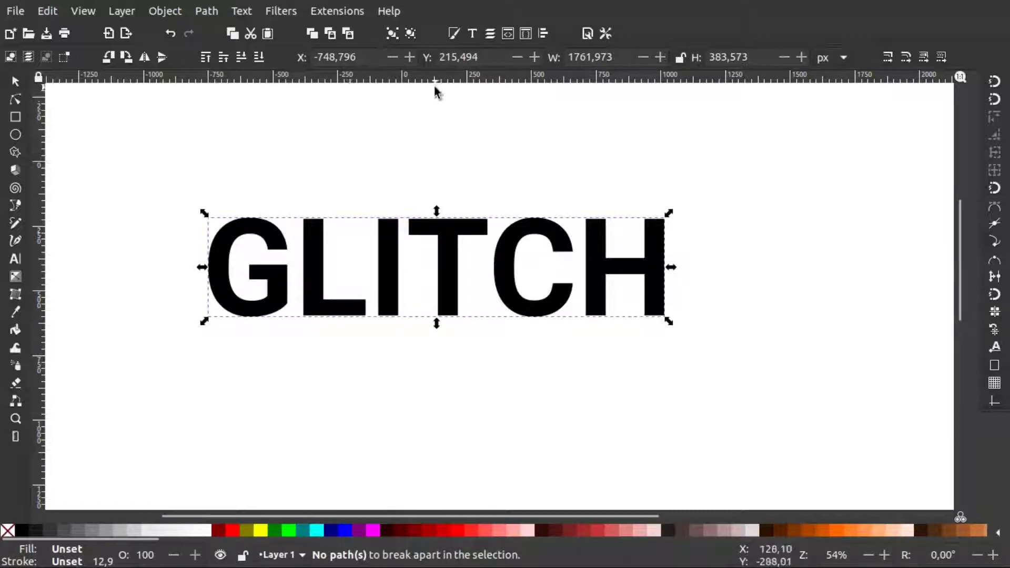
click(411, 34)
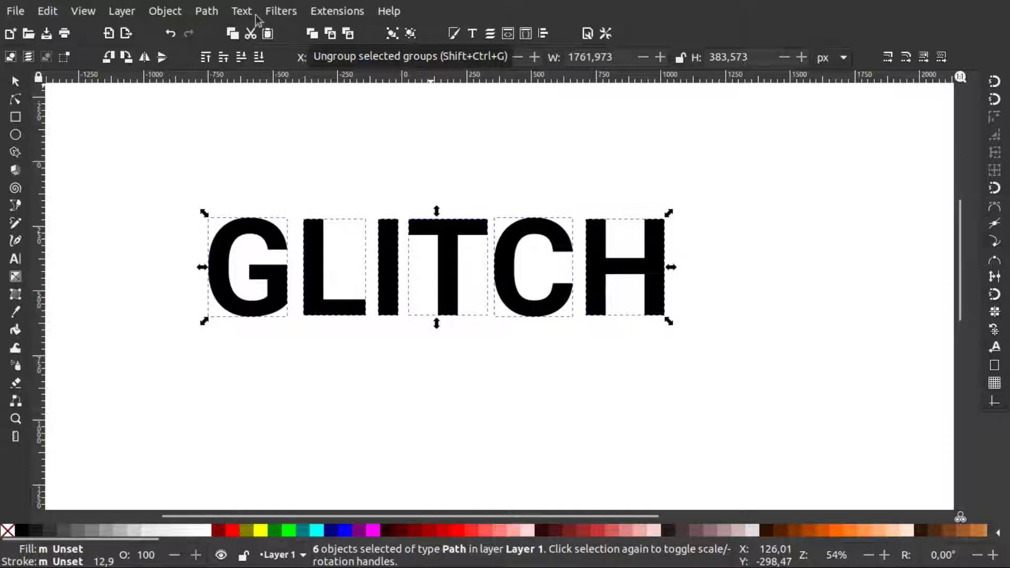
click(205, 11)
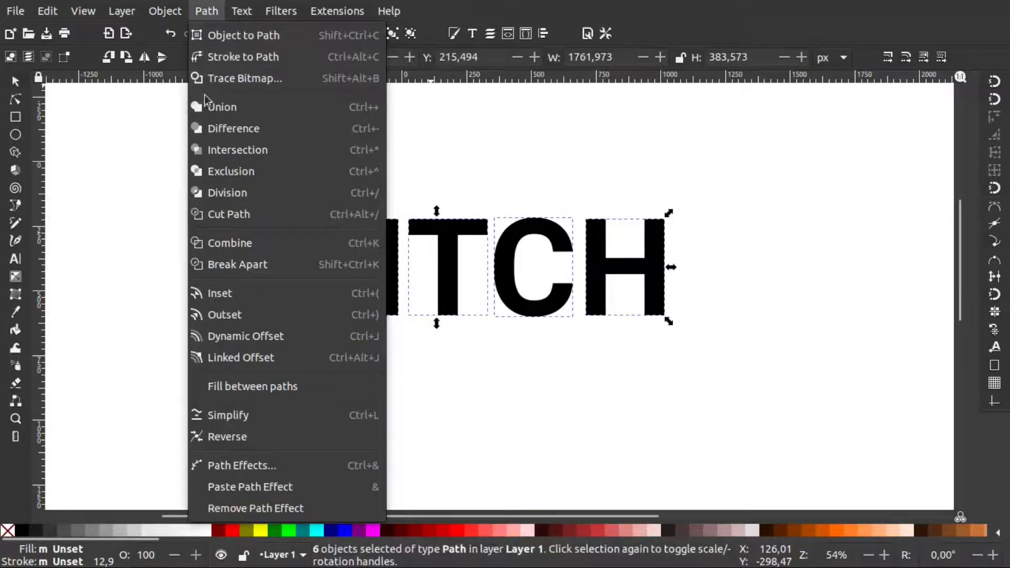
click(224, 108)
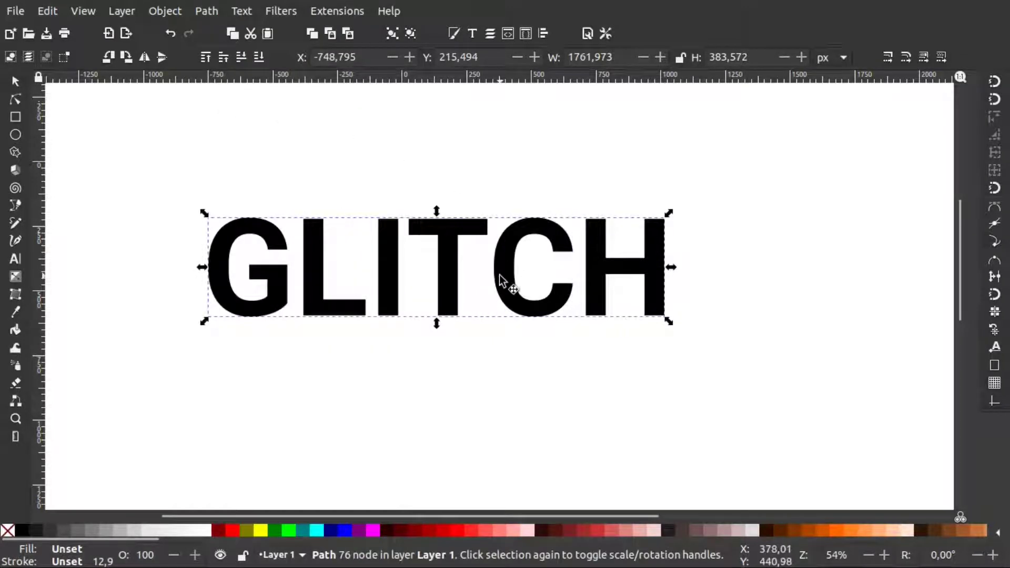
Enlarge the GLITCH outline proportionally and settle it near the page centre
key(ctrl)
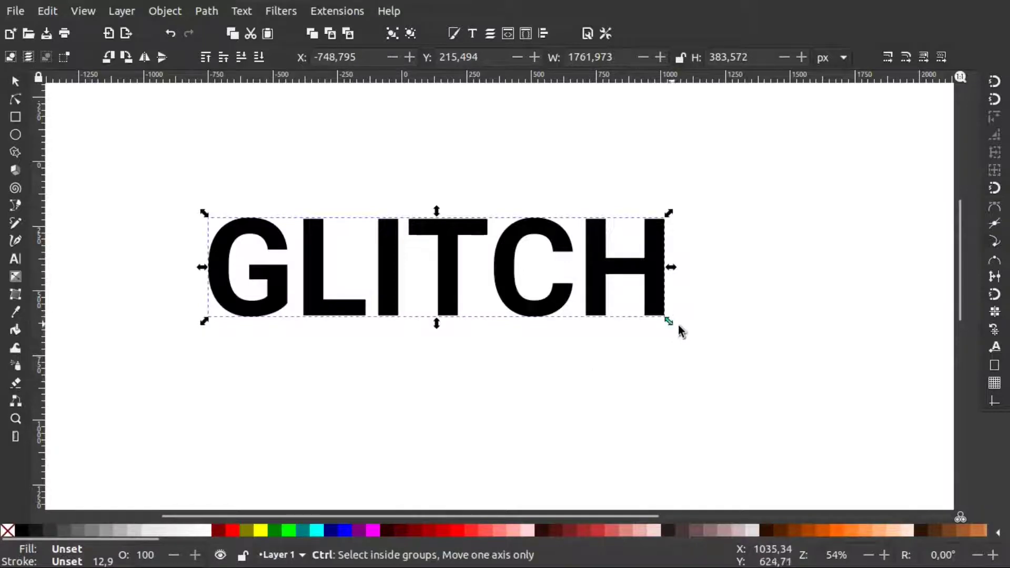
drag(678, 327, 743, 340)
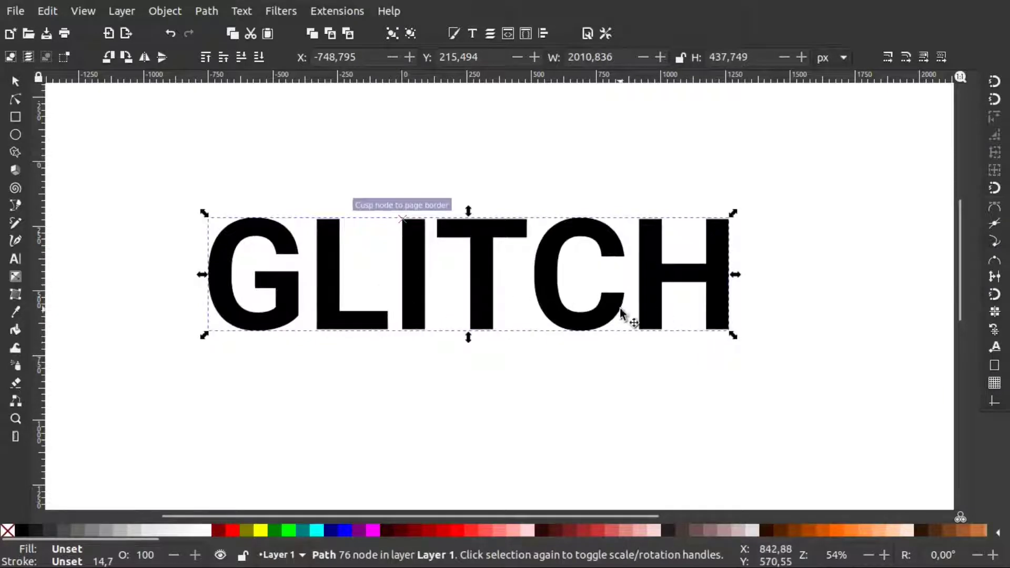
mouse_move(620, 314)
mouse_down()
mouse_move(587, 264)
mouse_move(624, 299)
mouse_up()
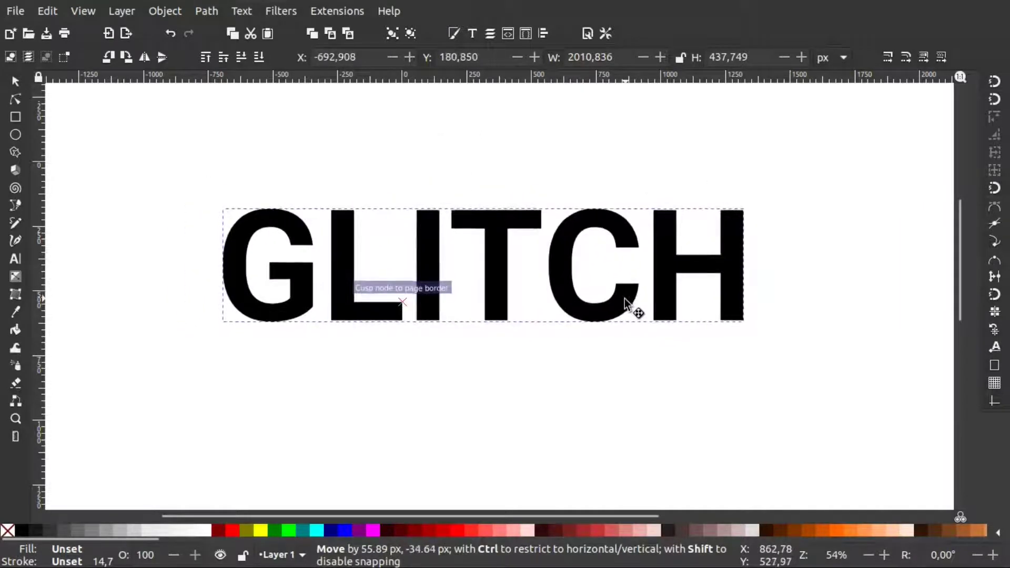
drag(624, 298, 610, 323)
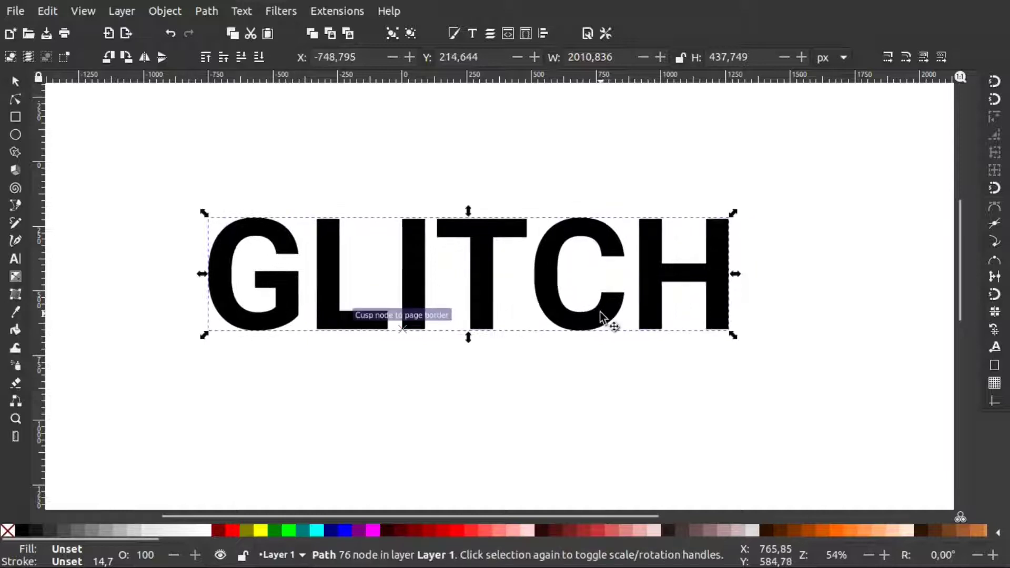
Draw a long thin rectangle bar above the GLITCH lettering
click(16, 121)
mouse_move(180, 169)
mouse_down()
mouse_move(606, 206)
mouse_move(747, 177)
mouse_up()
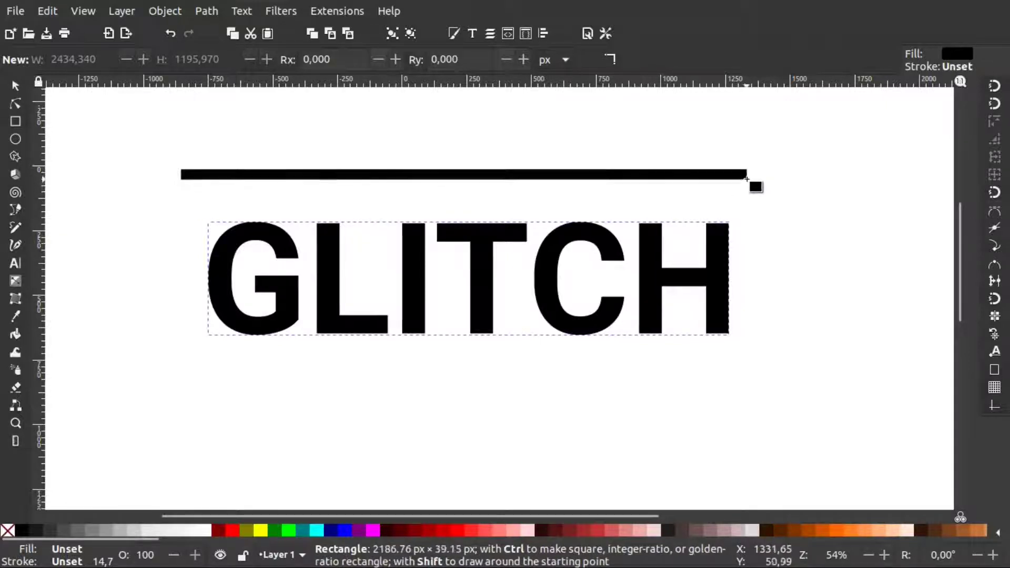
drag(746, 177, 747, 181)
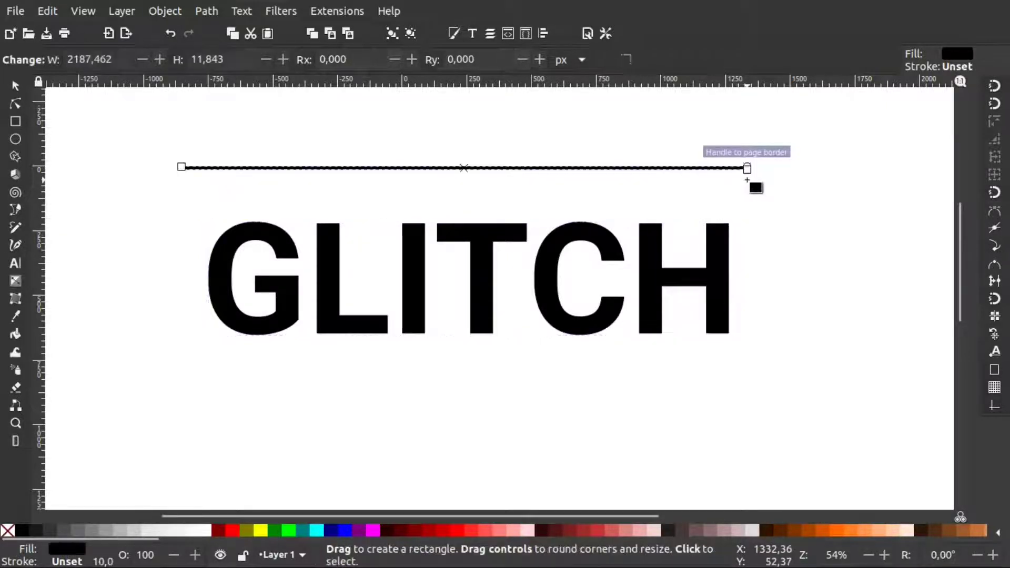
key(ctrl+z)
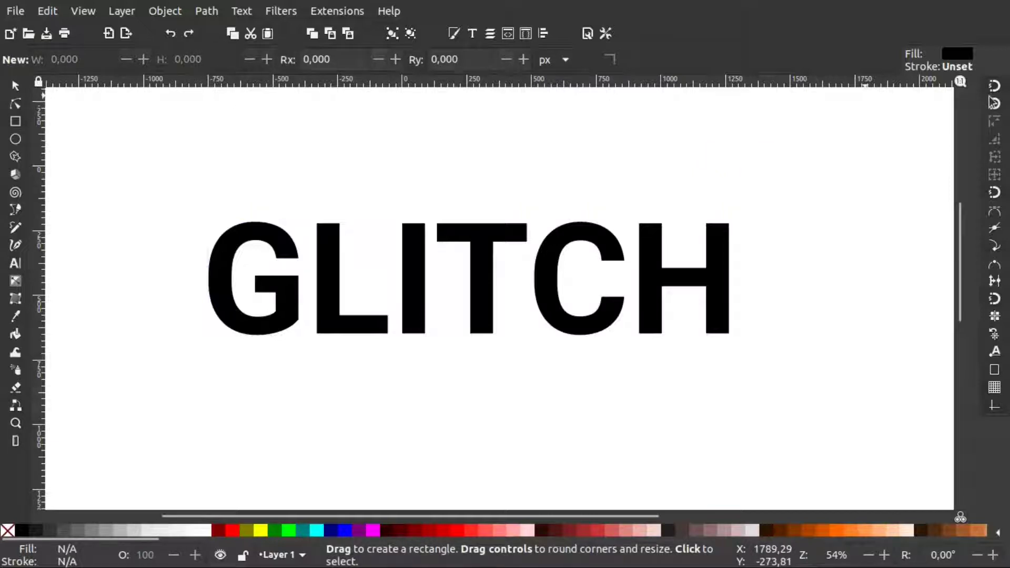
drag(236, 148, 799, 163)
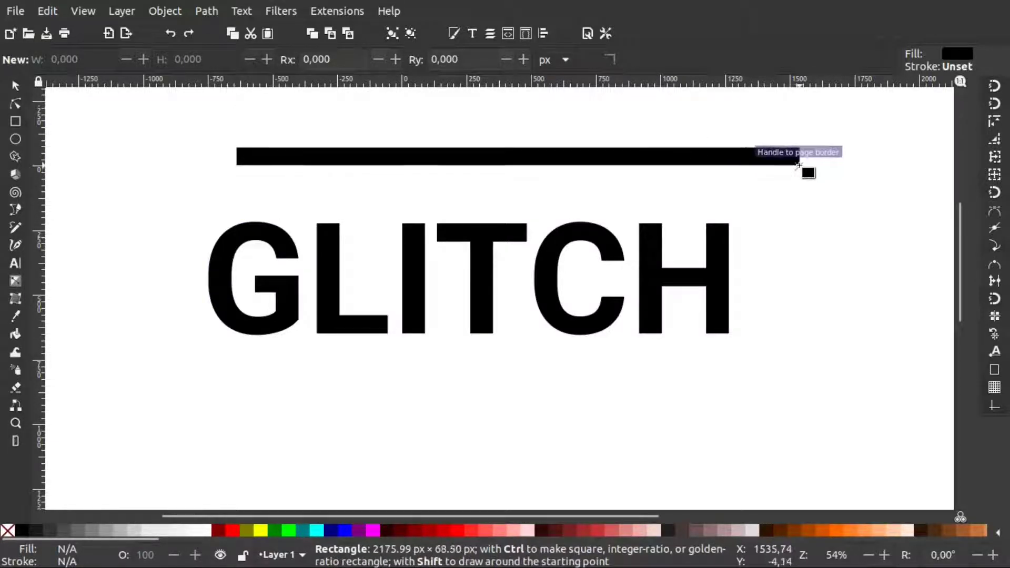
drag(799, 162, 800, 166)
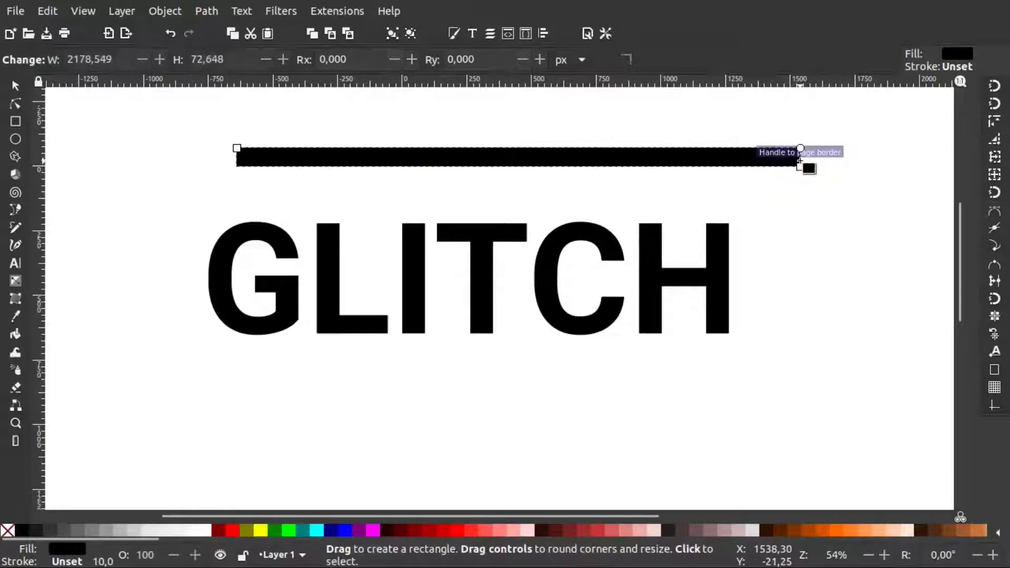
Adjust the bar's height and place it across the top of the word
click(15, 85)
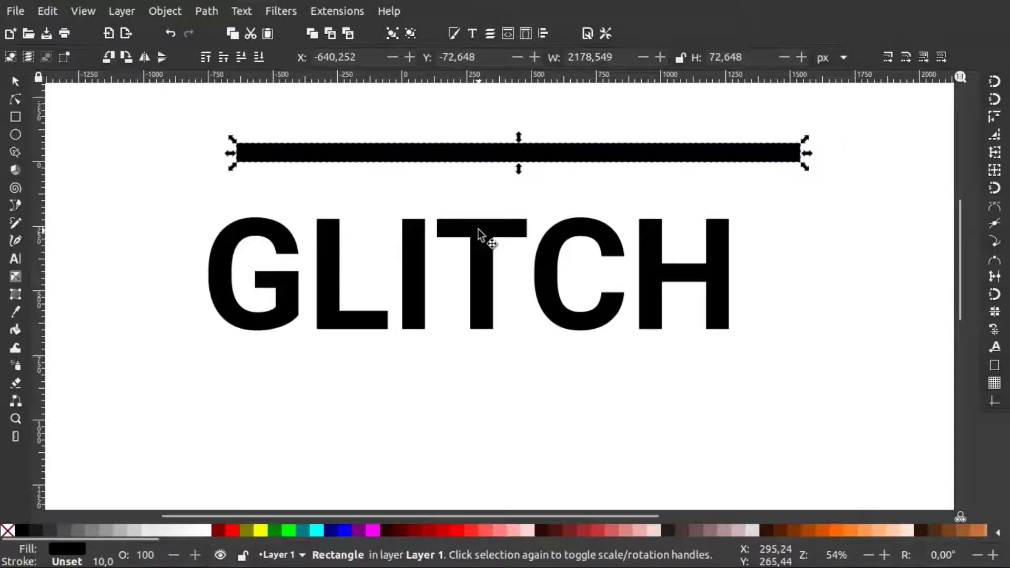
mouse_move(518, 169)
mouse_down()
mouse_move(531, 171)
mouse_move(518, 167)
mouse_up()
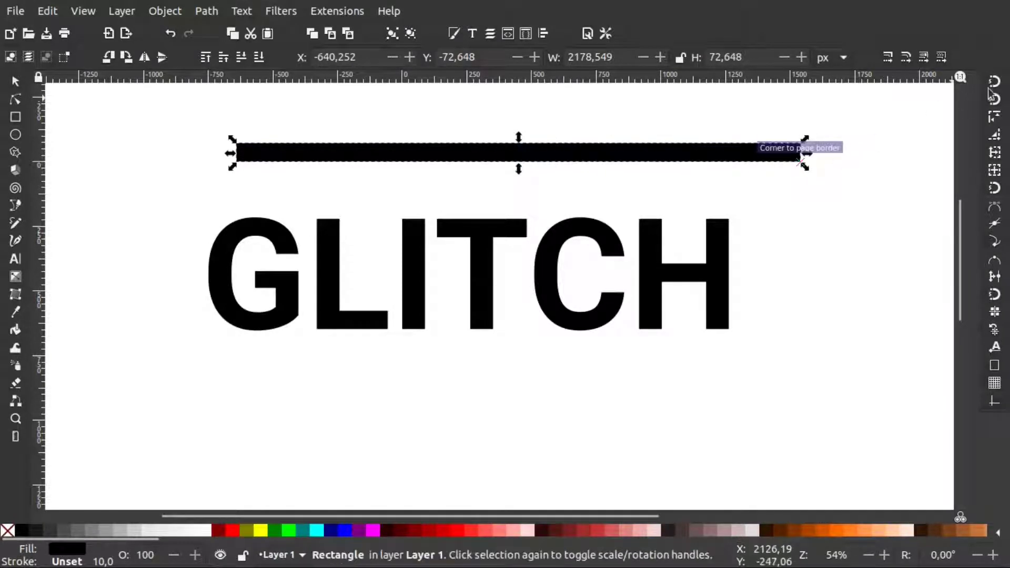
drag(519, 170, 528, 231)
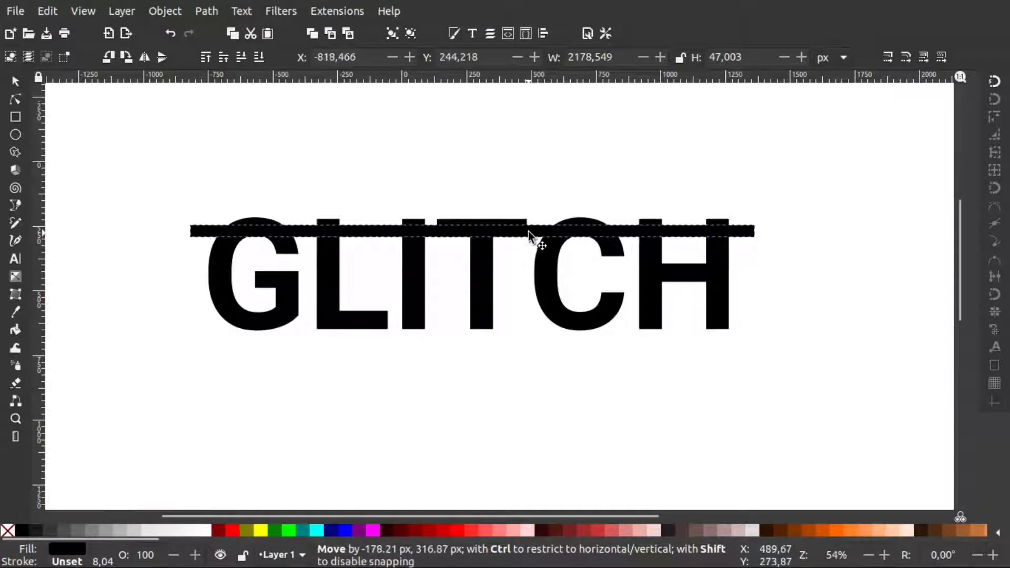
drag(528, 232, 528, 231)
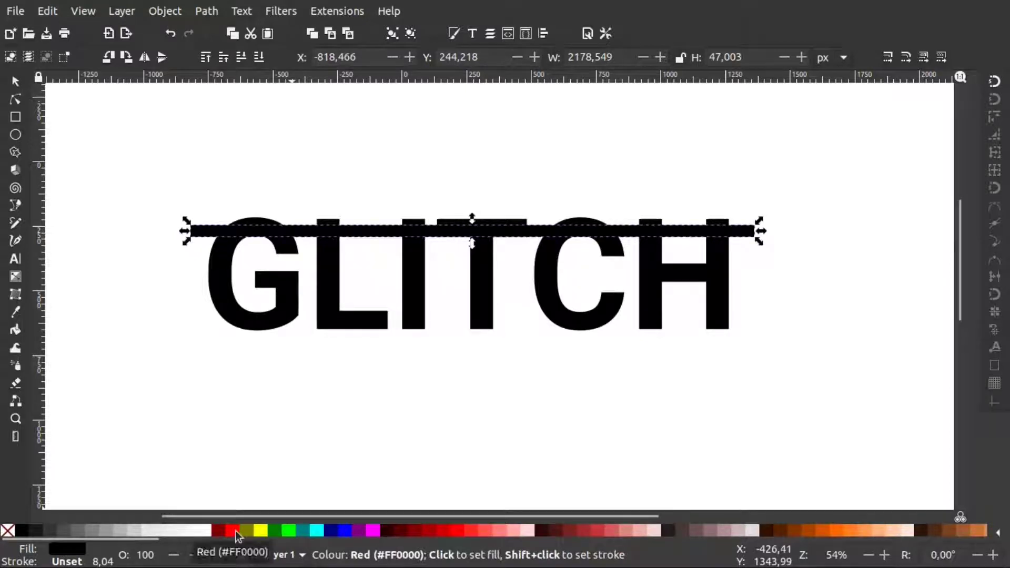
Colour the bar red, duplicate it into stripes down the word, and select all bars
click(233, 530)
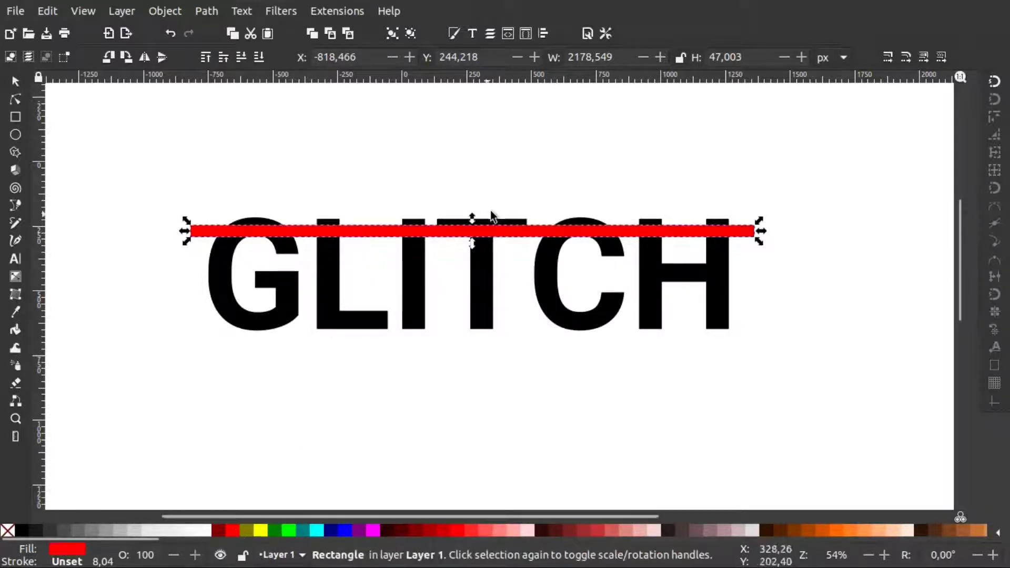
right_click(431, 232)
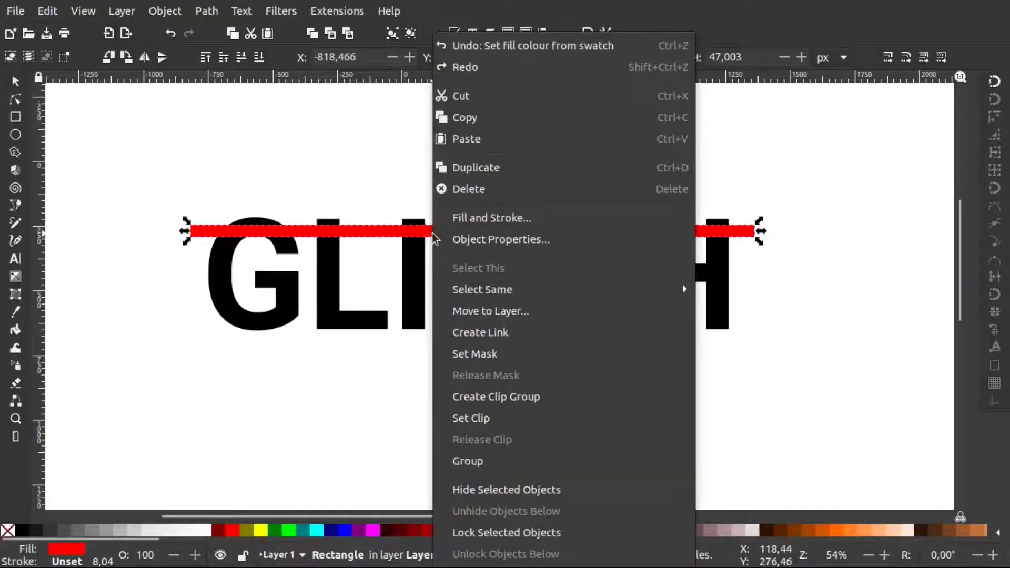
click(541, 170)
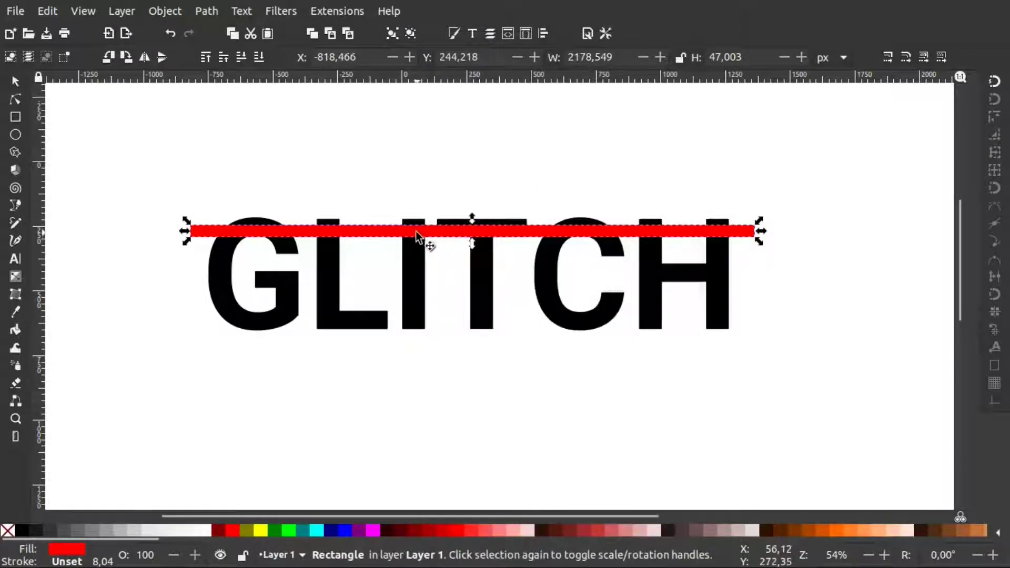
drag(415, 229, 419, 259)
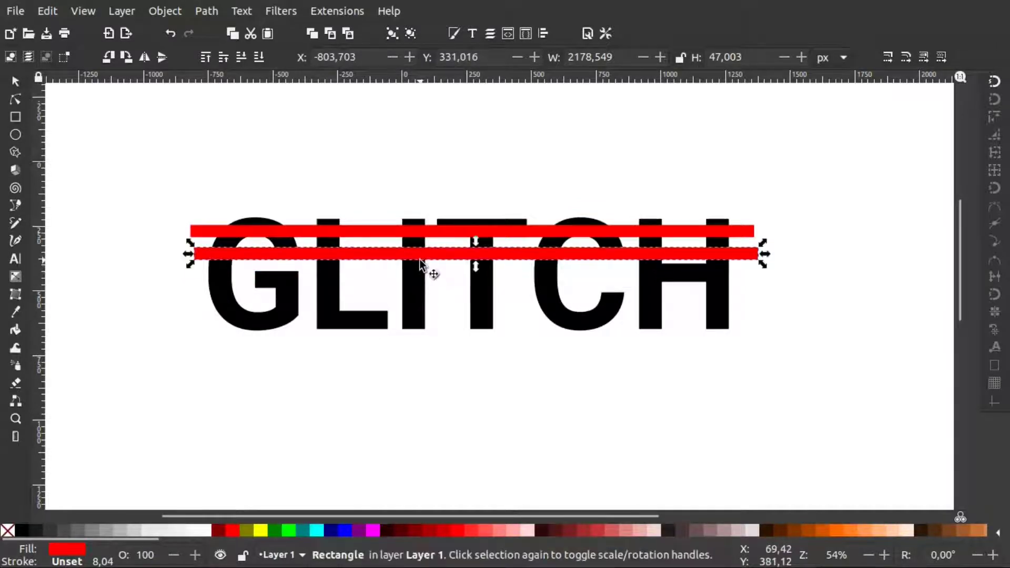
right_click(419, 259)
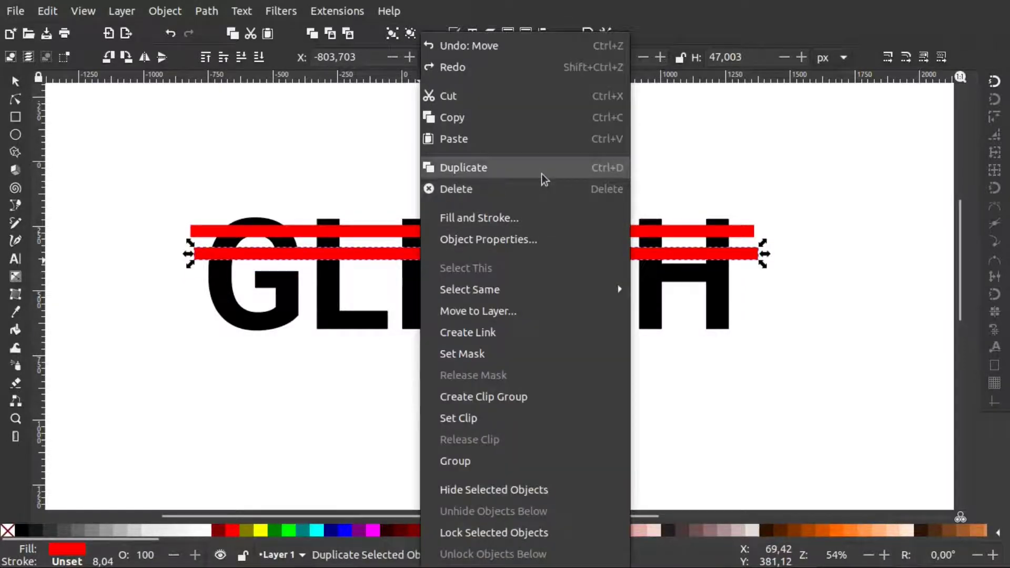
click(544, 179)
mouse_move(415, 248)
mouse_down()
mouse_move(401, 272)
mouse_move(412, 271)
mouse_up()
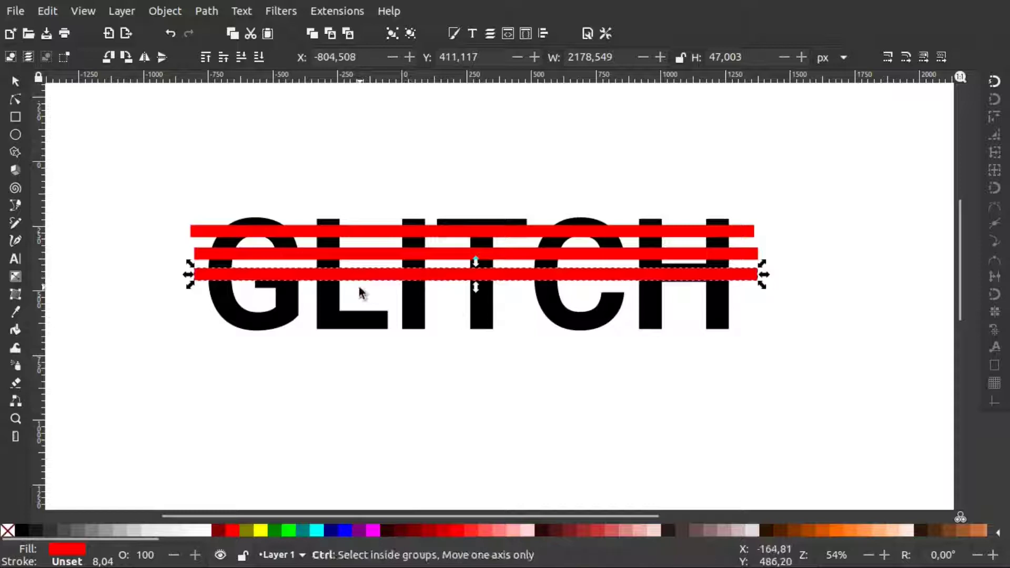
mouse_move(333, 274)
mouse_down()
mouse_move(333, 302)
mouse_move(356, 321)
mouse_up()
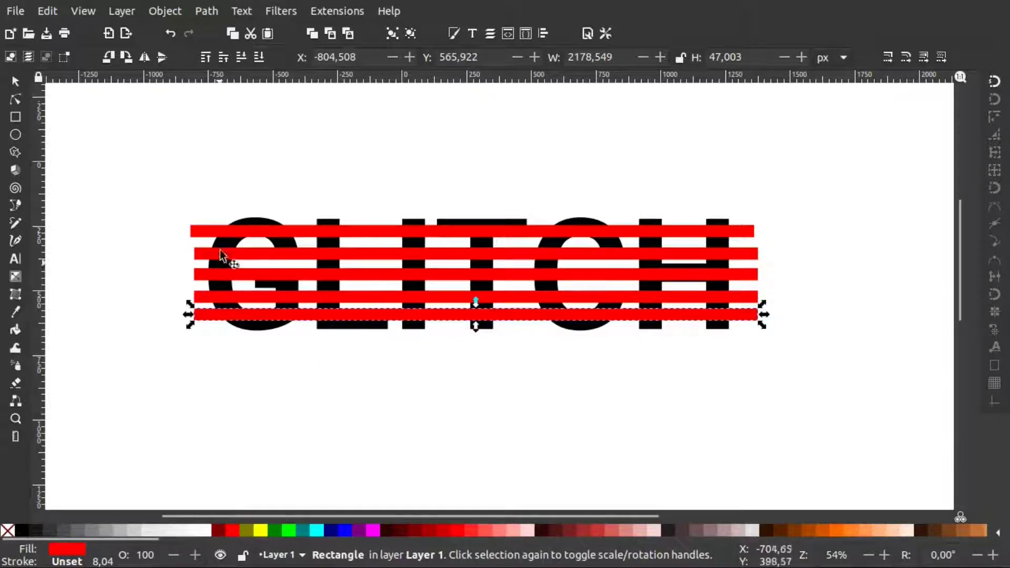
drag(147, 184, 793, 371)
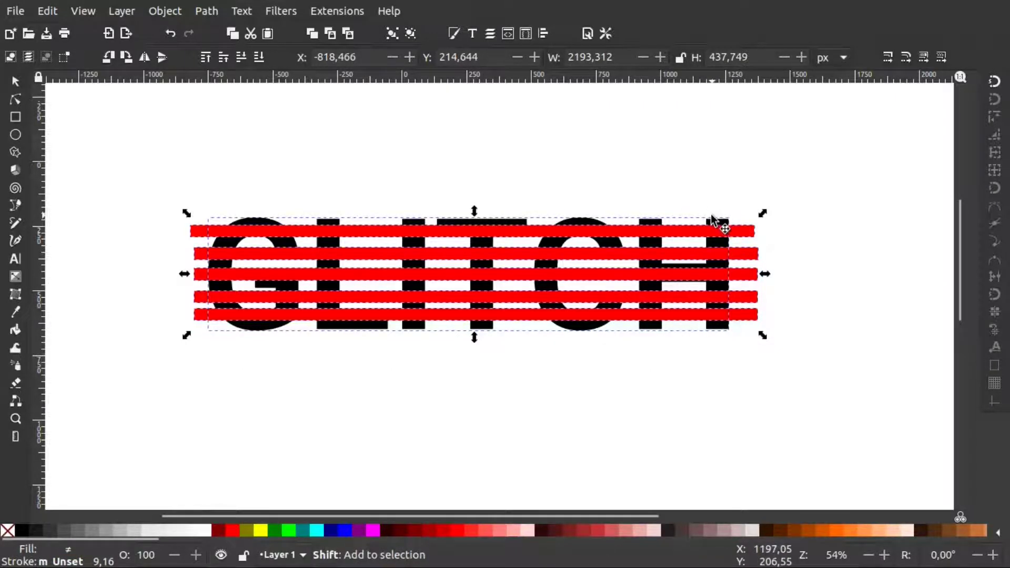
Deselect the text and union the five red bars into one shape
shift+click(715, 221)
mouse_move(553, 243)
mouse_down()
mouse_move(575, 269)
mouse_move(570, 253)
mouse_up()
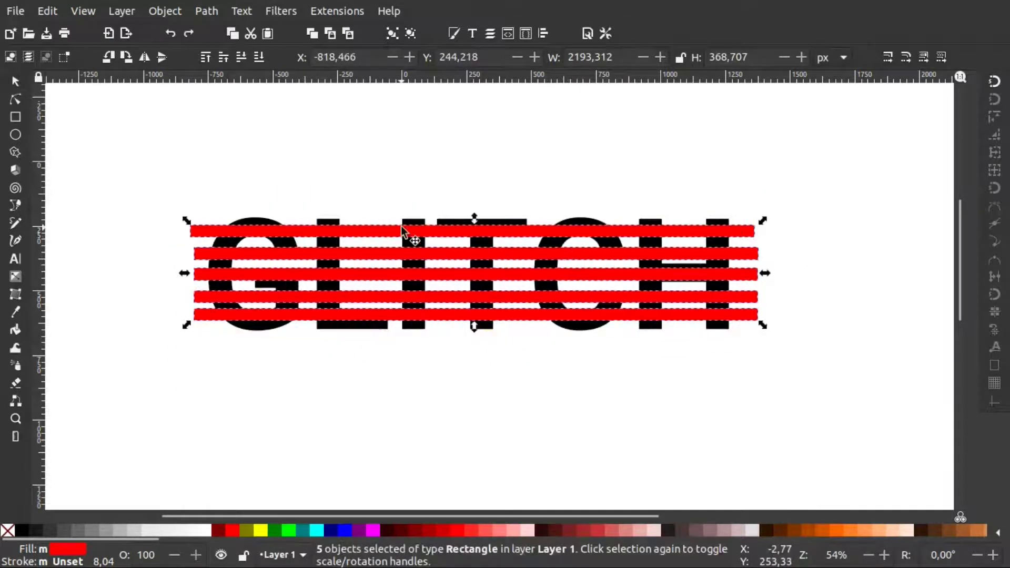
click(206, 13)
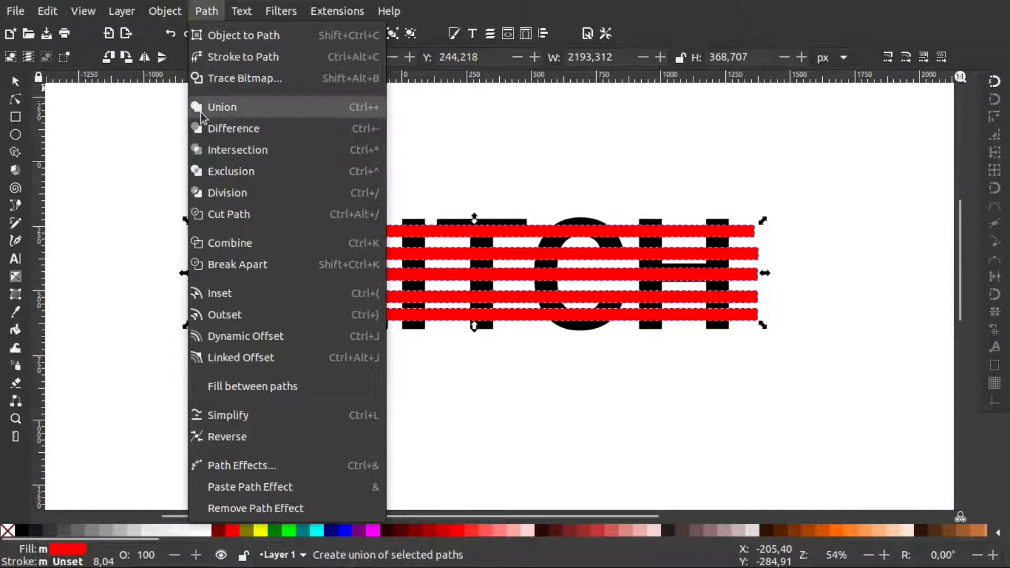
click(201, 111)
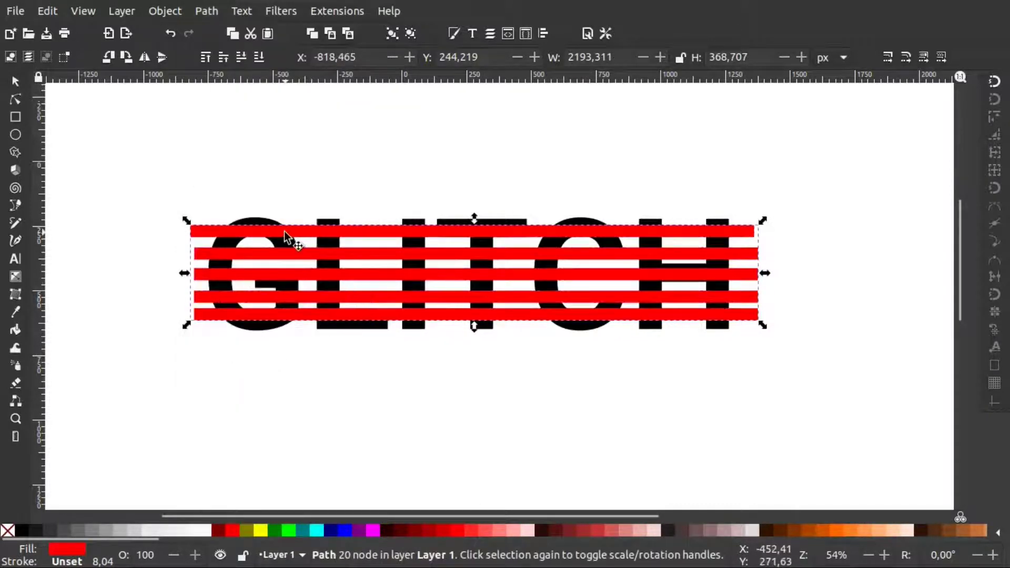
Divide the GLITCH path with the merged stripes into horizontal slices
mouse_move(156, 179)
mouse_down()
mouse_move(931, 414)
mouse_move(844, 423)
mouse_up()
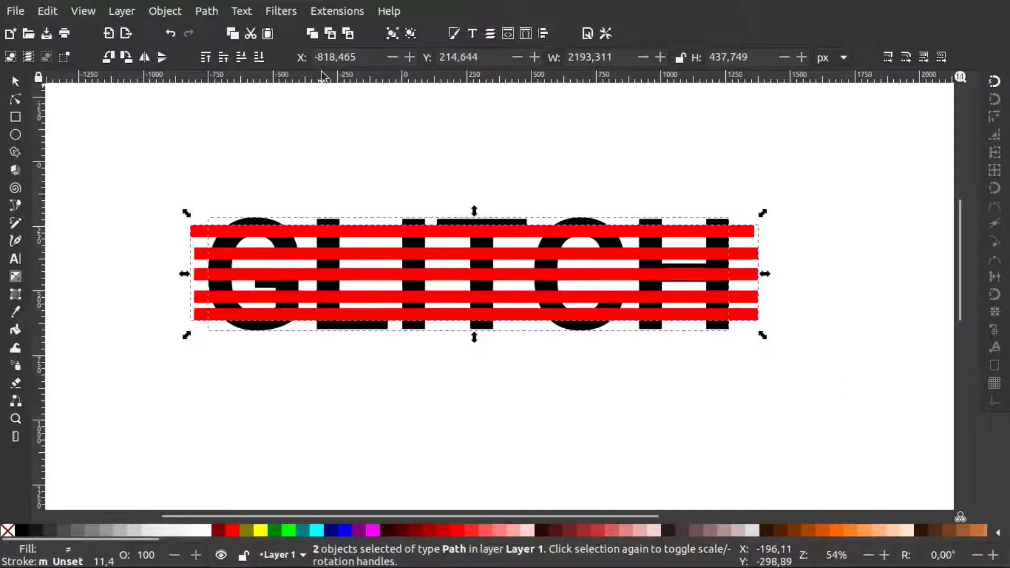
click(207, 12)
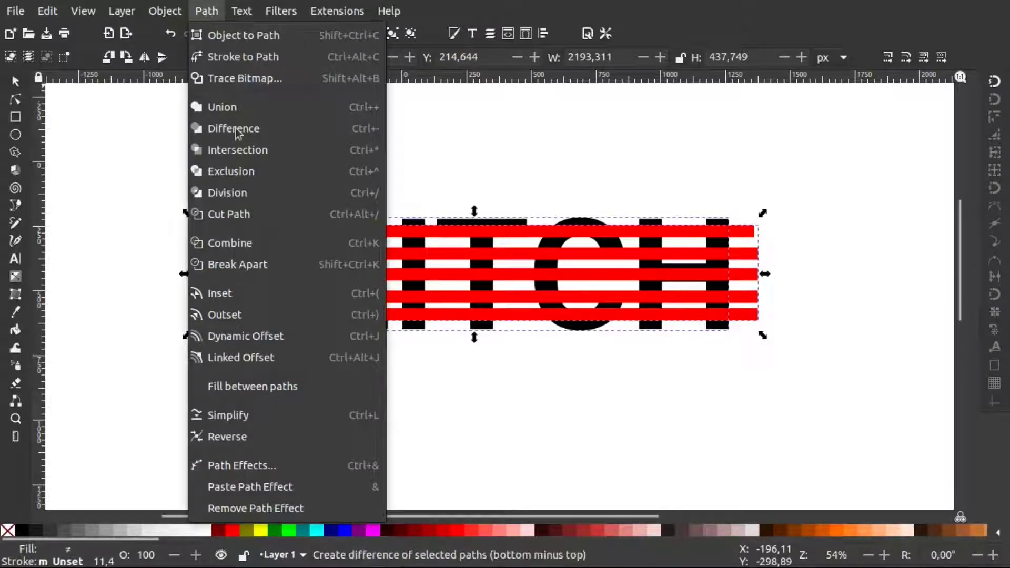
click(227, 194)
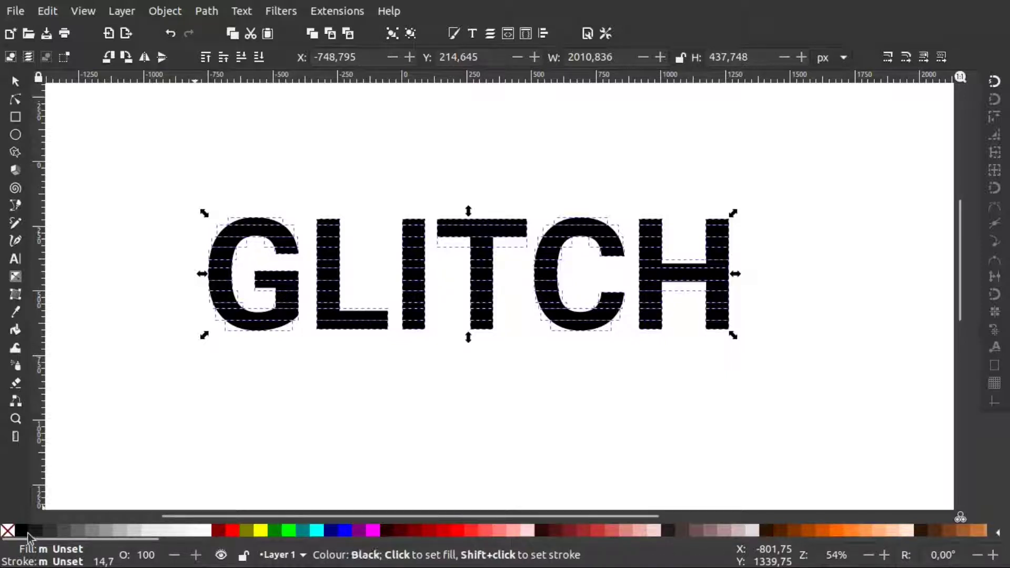
Give all GLITCH slices a red stroke, then deselect and zoom in
shift+click(235, 530)
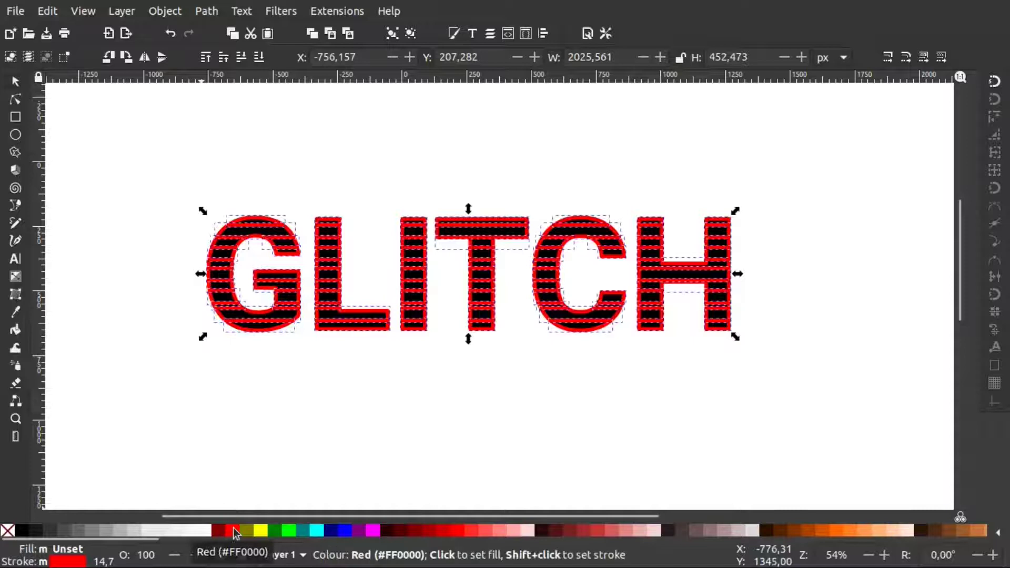
click(255, 425)
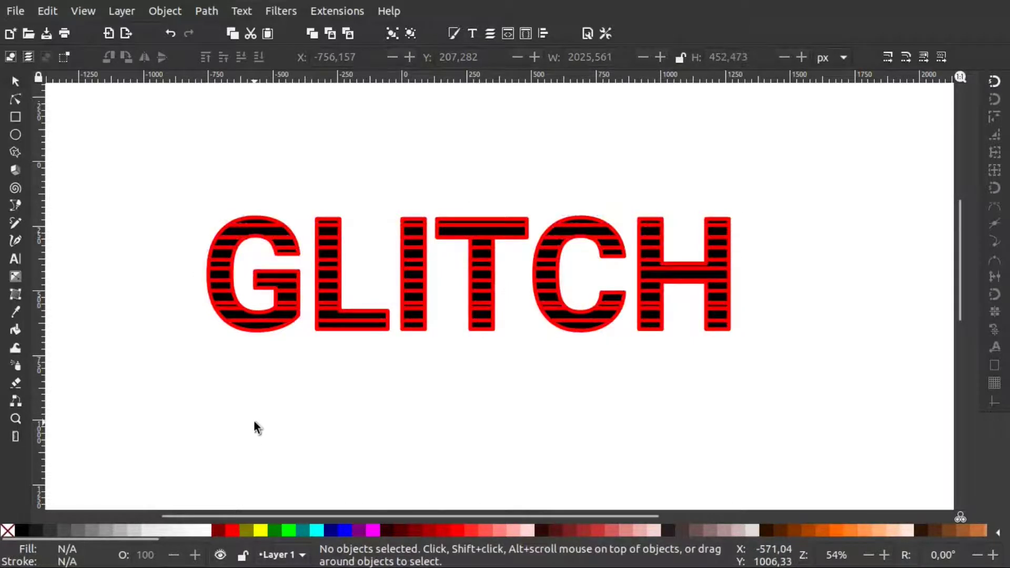
key(plus)
Nudge the G's top slices, including its upper right slice, to the left
scroll(324, 412, left, 8)
scroll(324, 412, up, 2)
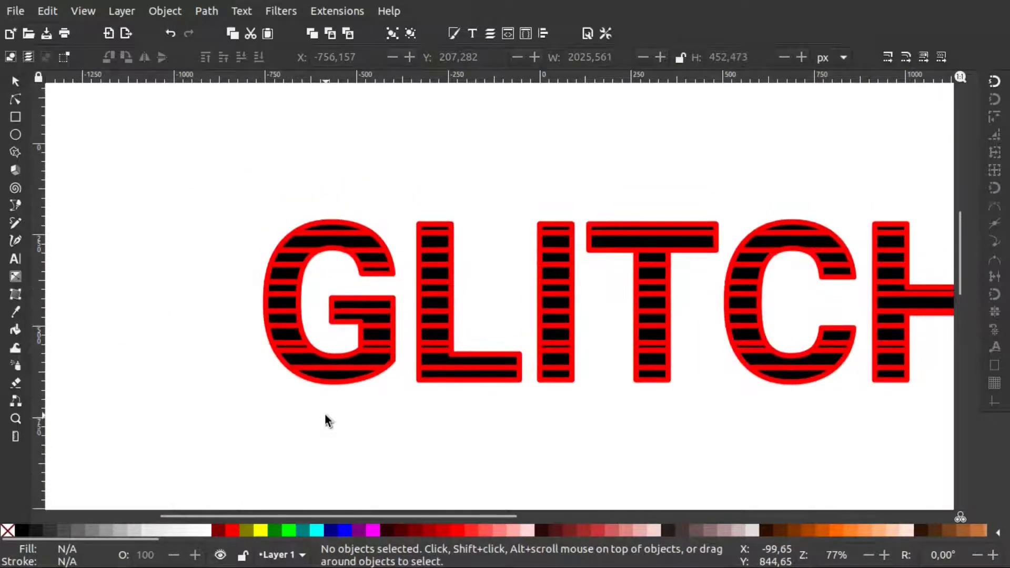
click(327, 220)
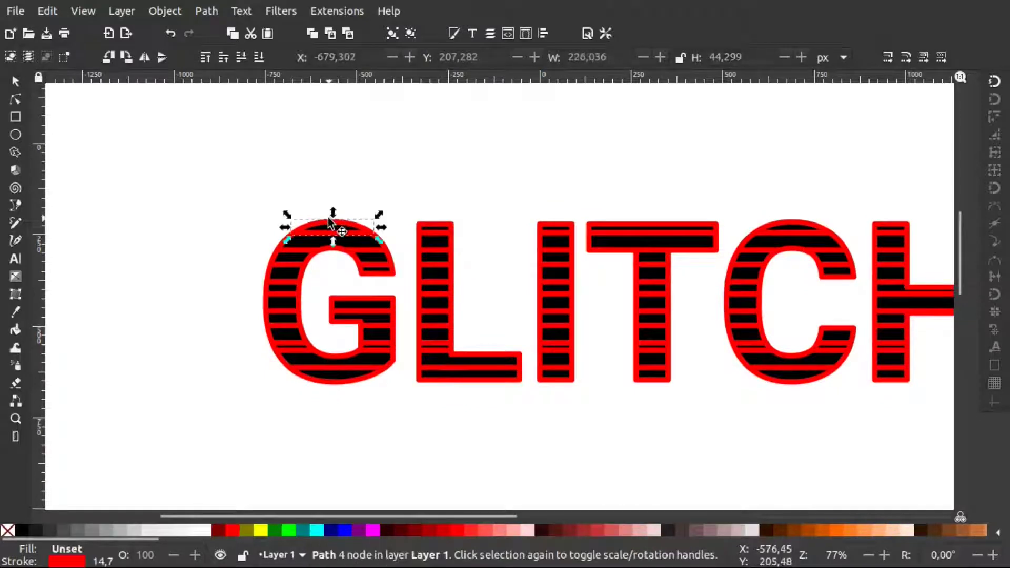
key(Left)
key(Left)
key(Left)
key(Left)
key(Left)
key(Left)
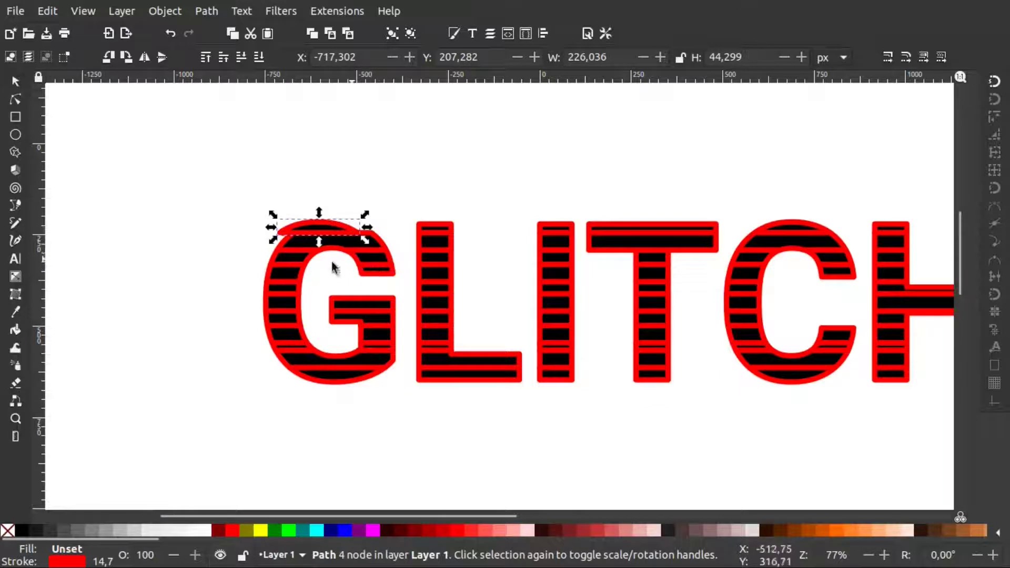
click(292, 258)
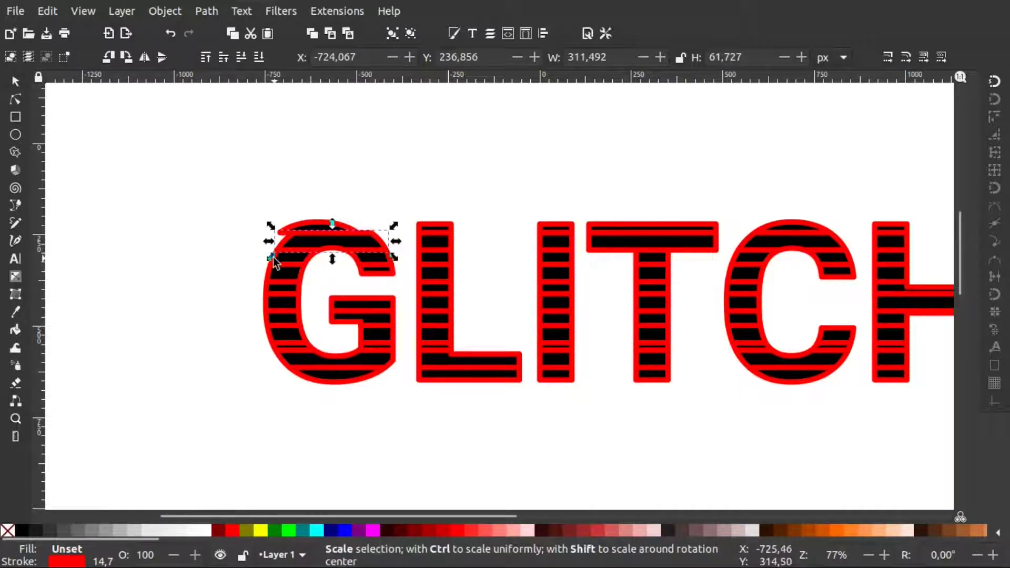
scroll(275, 260, up, 3)
scroll(279, 259, left, 2)
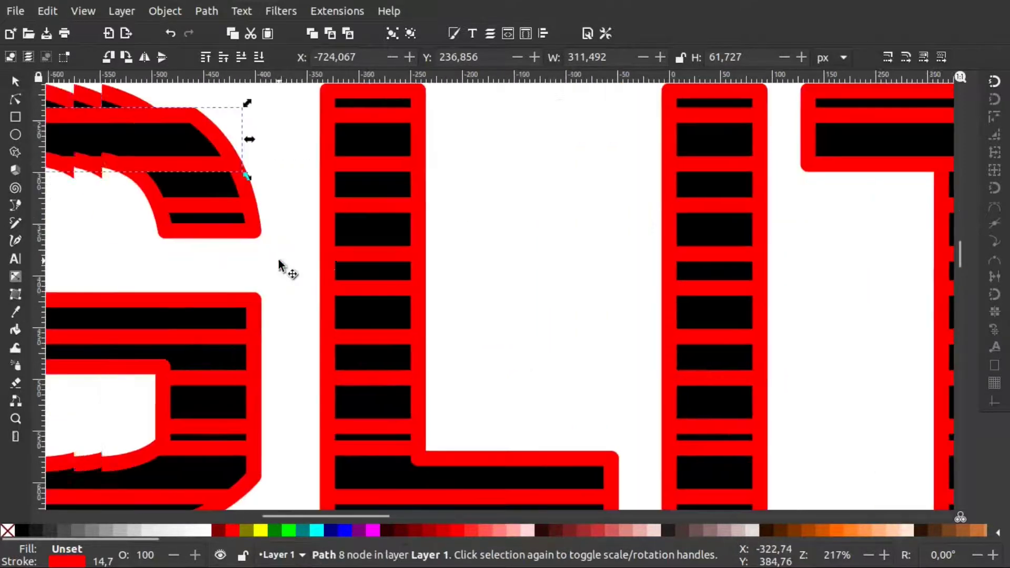
scroll(279, 259, left, 3)
click(249, 201)
key(Left)
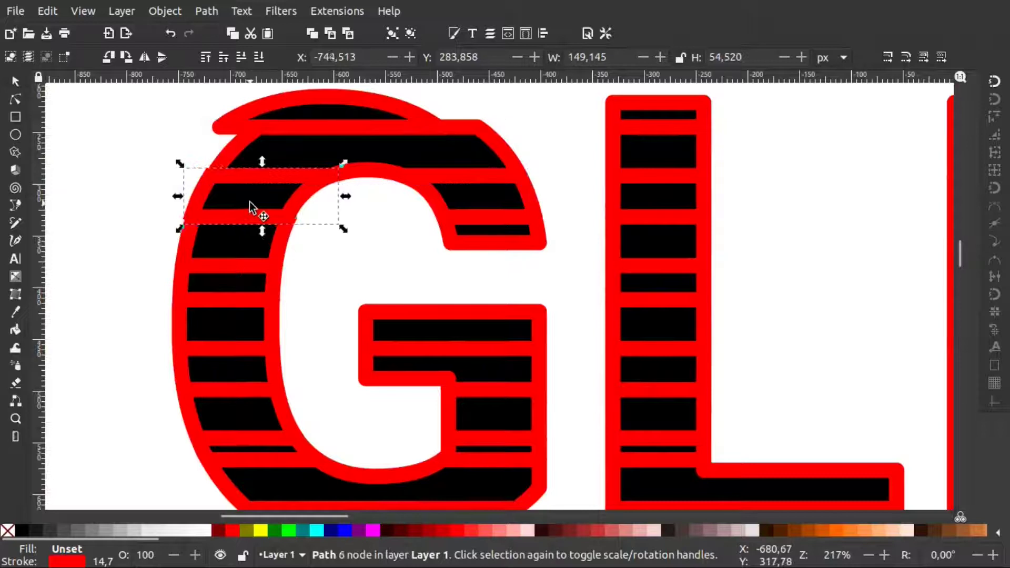
key(Left)
key(Left)
key(Left)
key(Left)
key(Left)
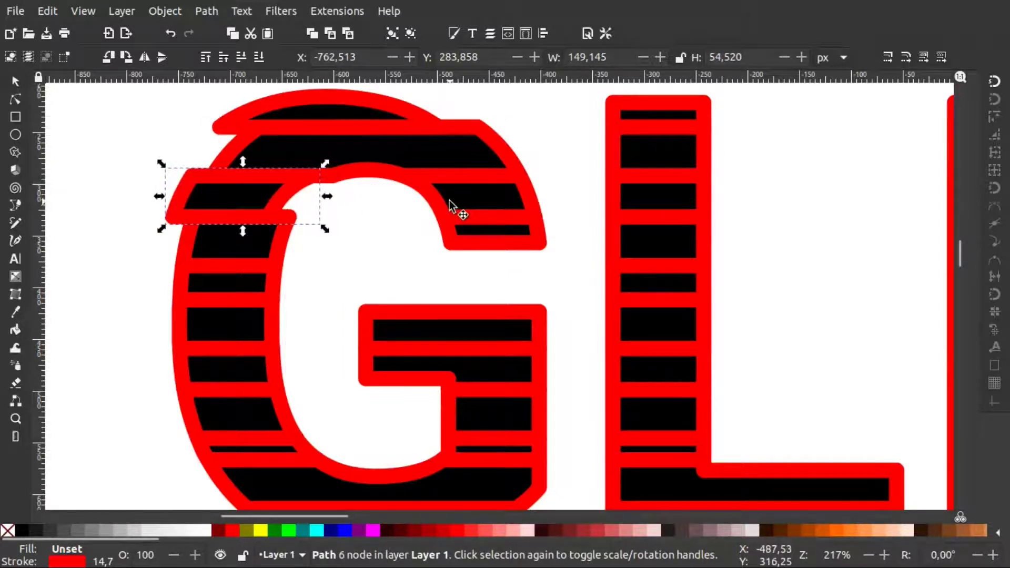
click(449, 201)
key(Left)
key(Left)
key(Left)
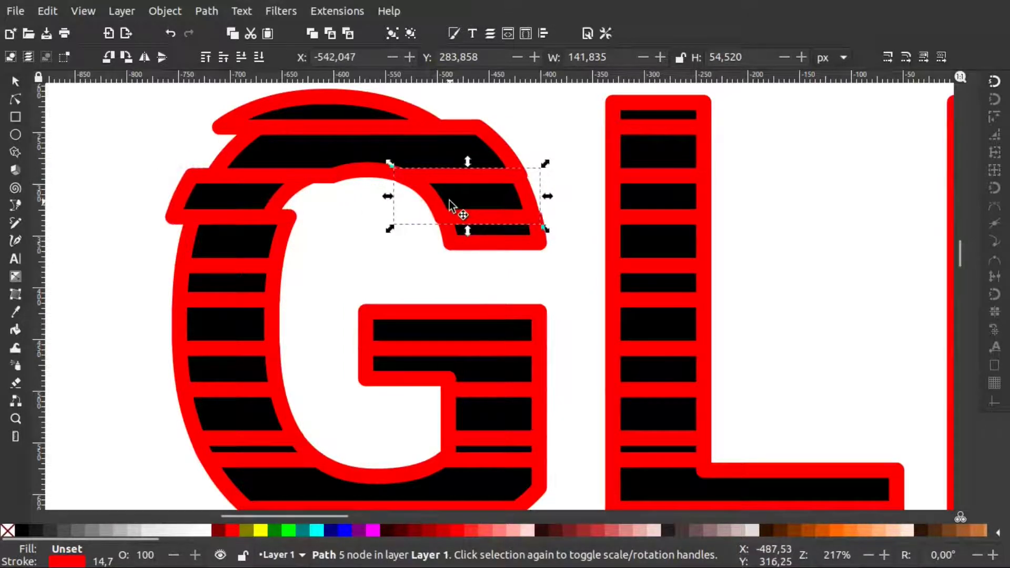
key(Left)
key(Left)
key(Left)
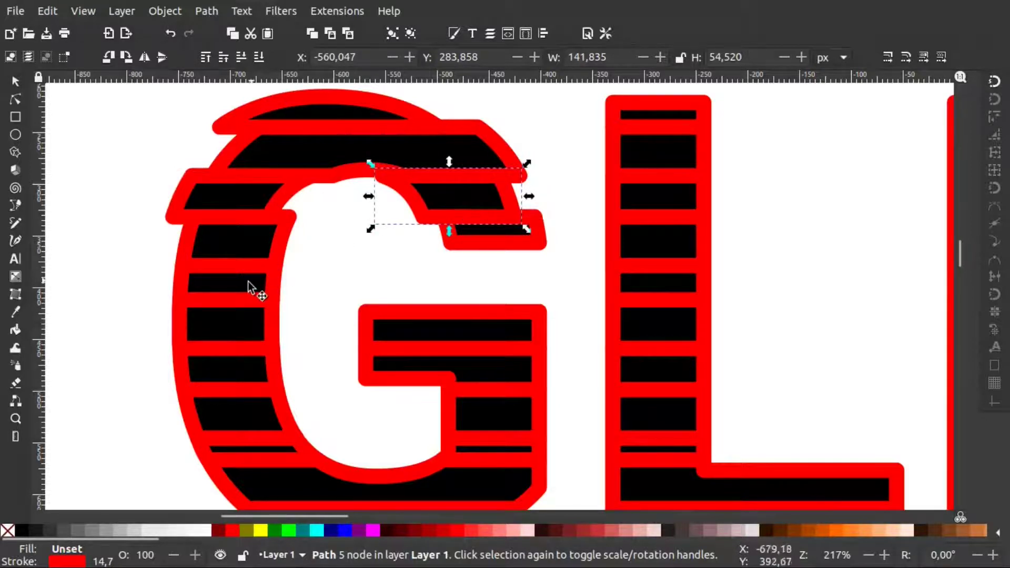
Shift the G's left-side, crossbar and bottom curved slices to the left
click(248, 282)
key(Left)
key(Left)
key(Left)
key(Left)
key(Left)
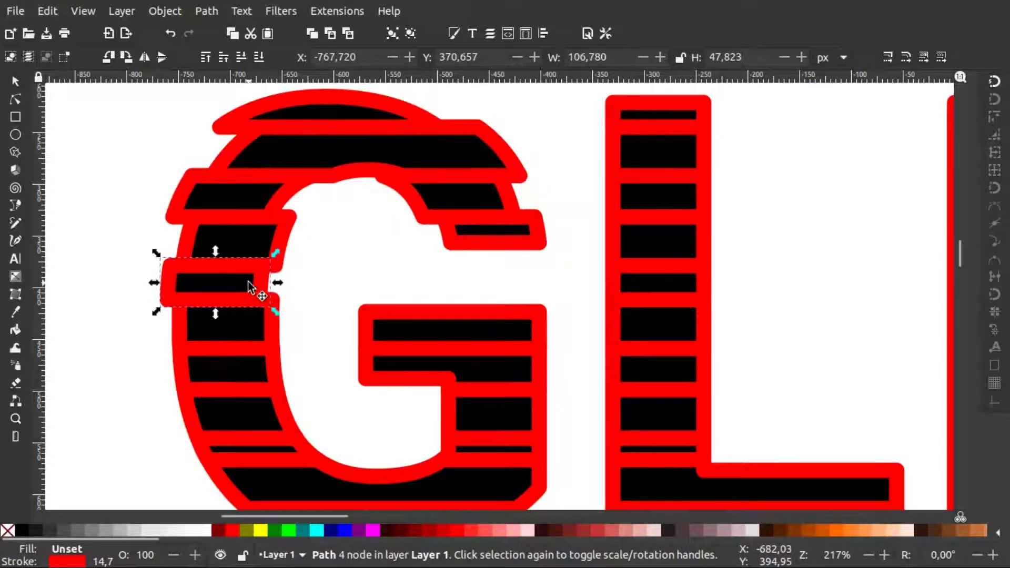
click(249, 368)
key(Left)
key(Left)
key(Left)
key(Left)
key(Left)
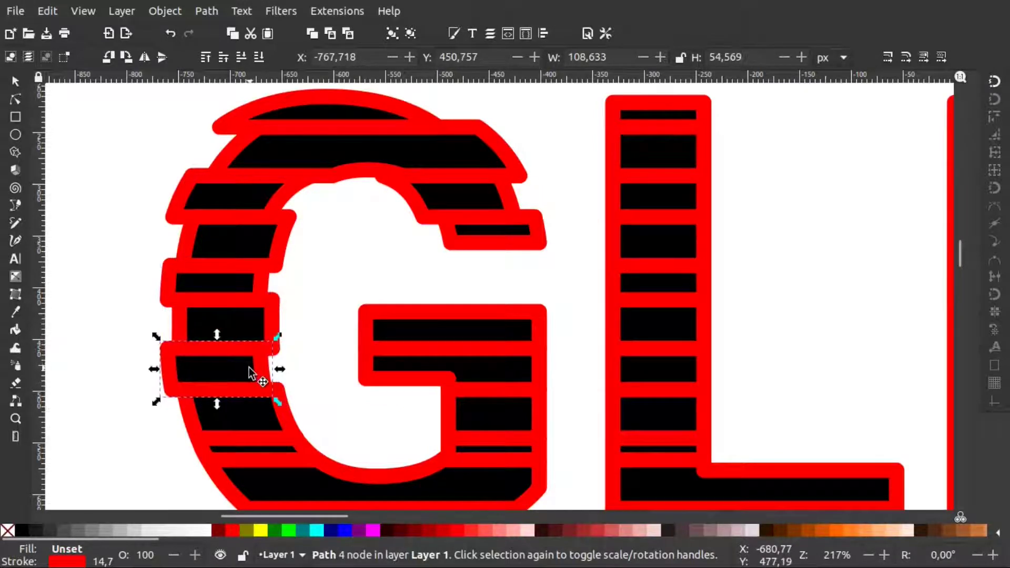
scroll(251, 374, down, 3)
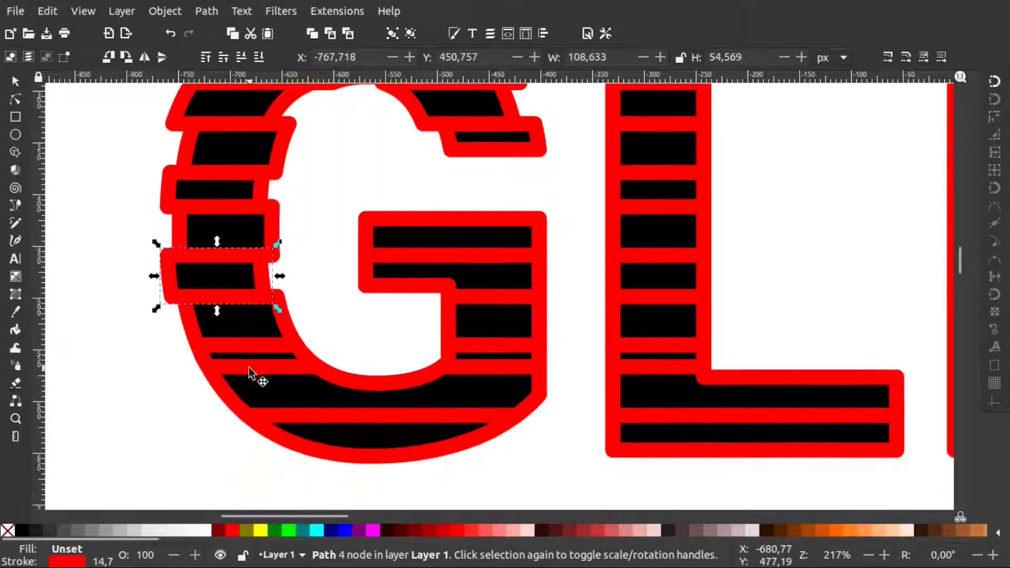
click(423, 273)
key(Left)
key(Left)
key(Left)
key(Left)
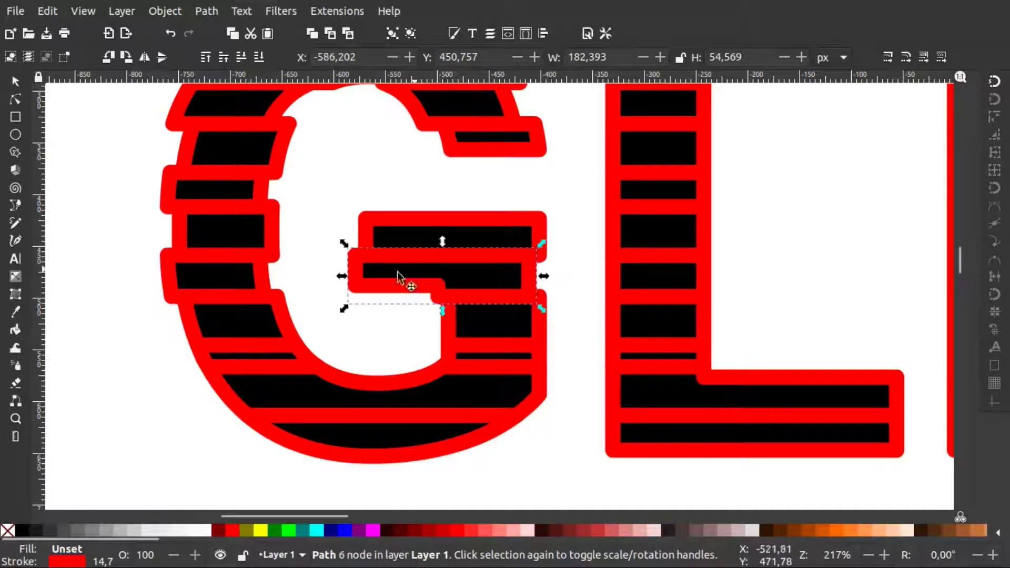
click(266, 367)
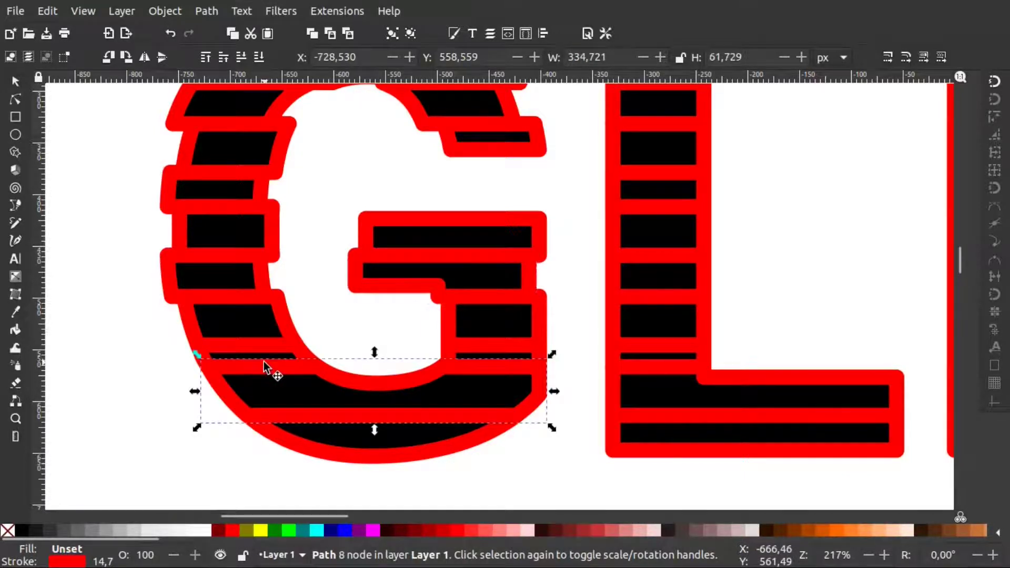
click(248, 347)
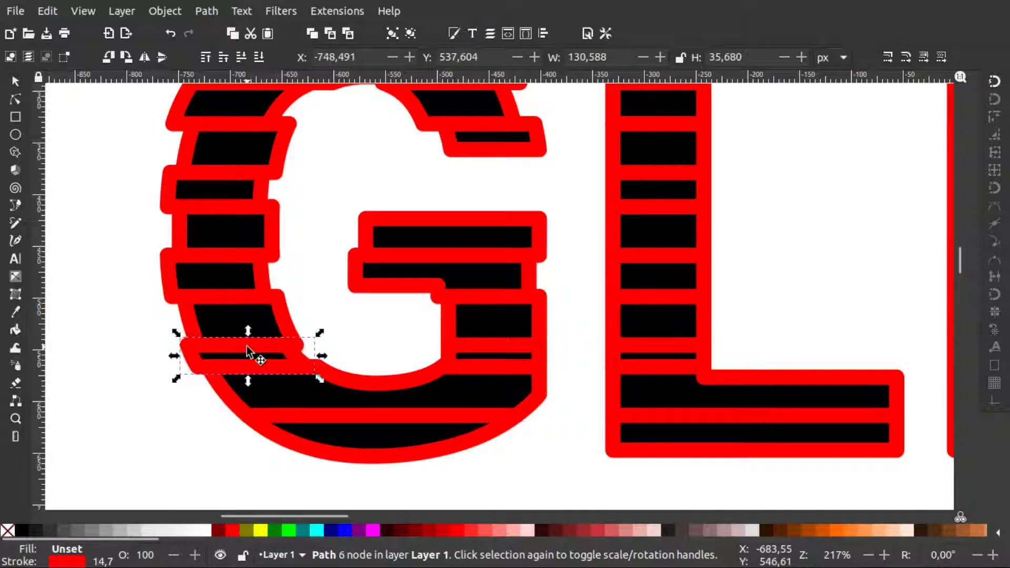
click(469, 357)
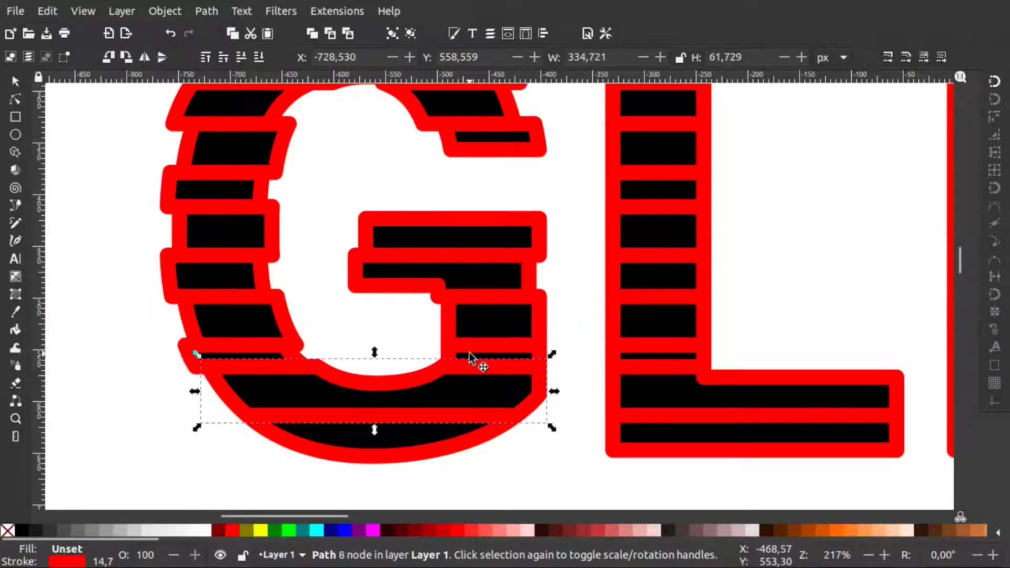
click(485, 346)
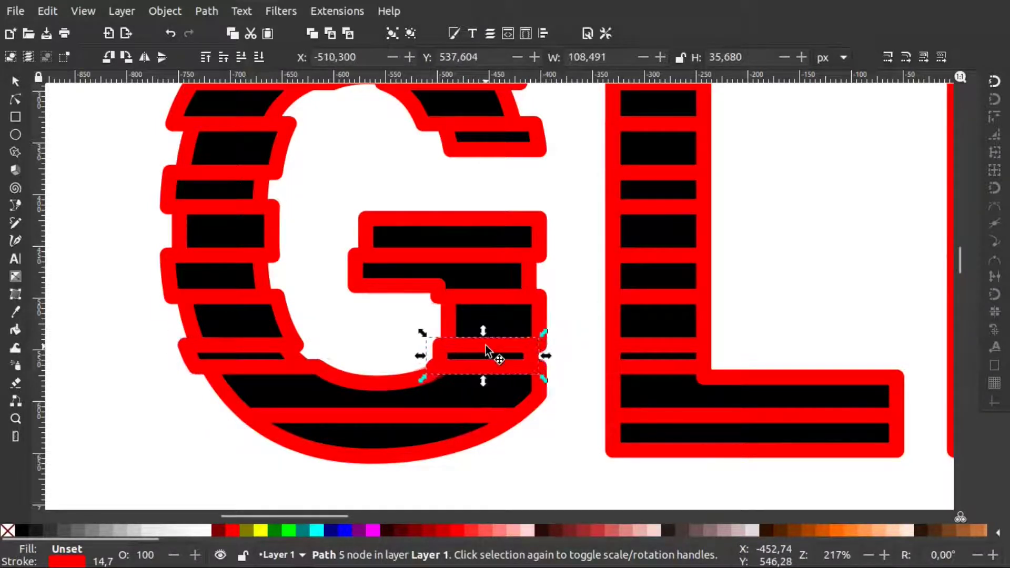
click(283, 431)
key(Left)
key(Left)
key(Left)
key(Left)
key(Left)
key(Left)
key(Left)
key(Left)
key(Left)
key(Left)
key(Left)
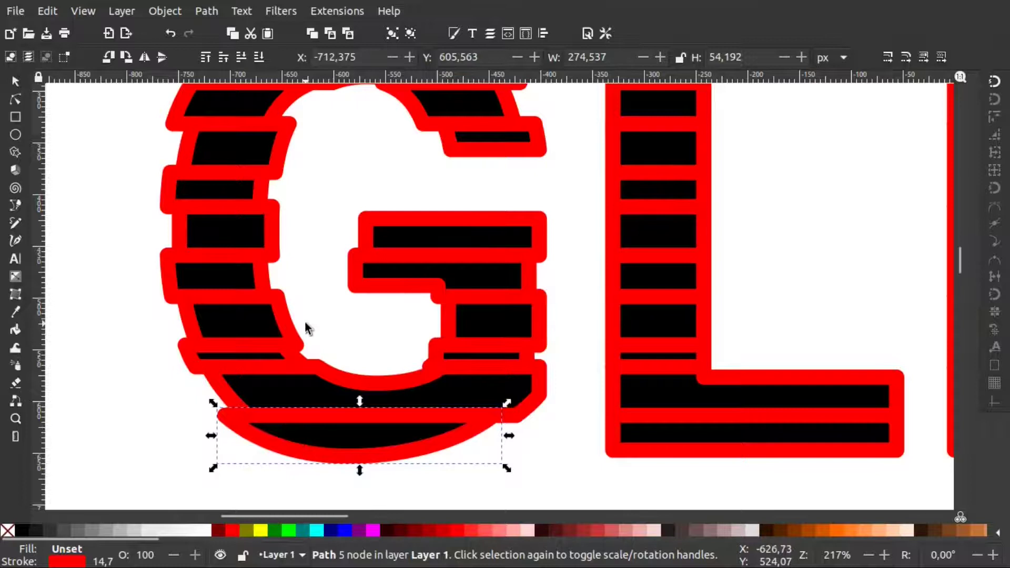
Nudge several stripes of the I and the L's foot to the left
scroll(306, 322, up, 5)
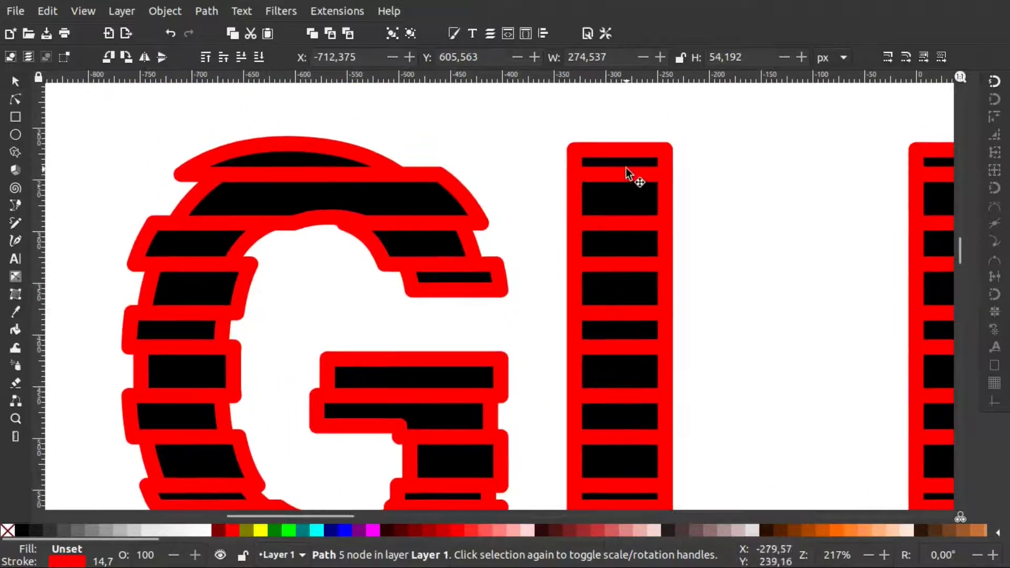
click(608, 197)
key(Left)
key(Left)
key(Left)
key(Left)
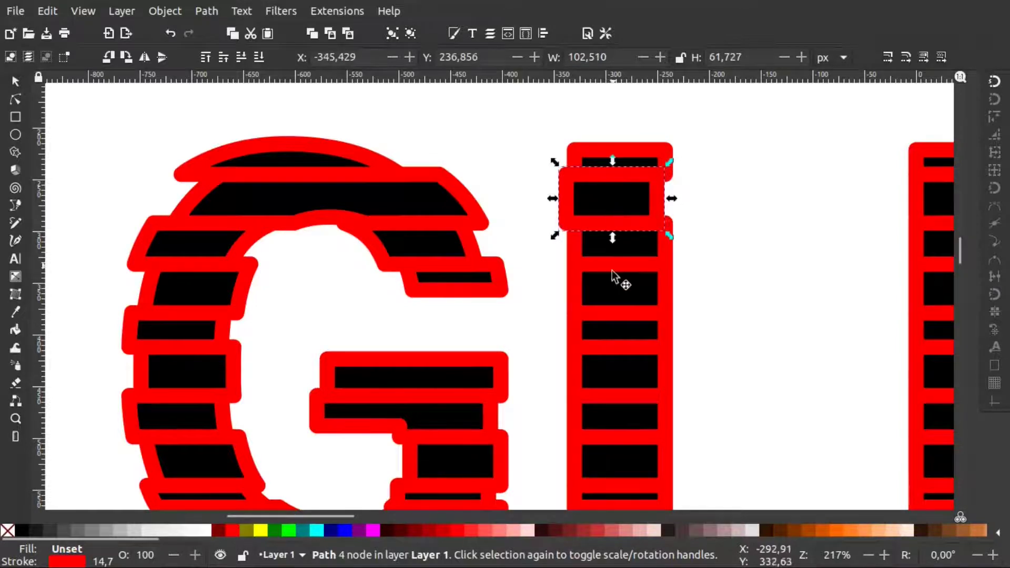
click(613, 293)
key(Left)
key(Left)
key(Left)
key(Left)
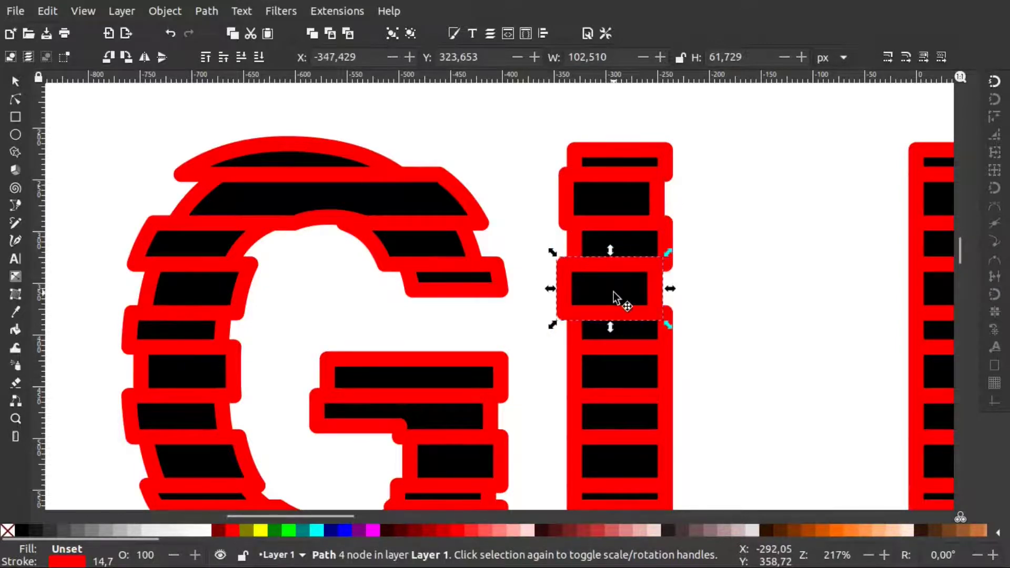
scroll(623, 244, down, 4)
click(621, 267)
key(Left)
key(Left)
key(Left)
click(612, 342)
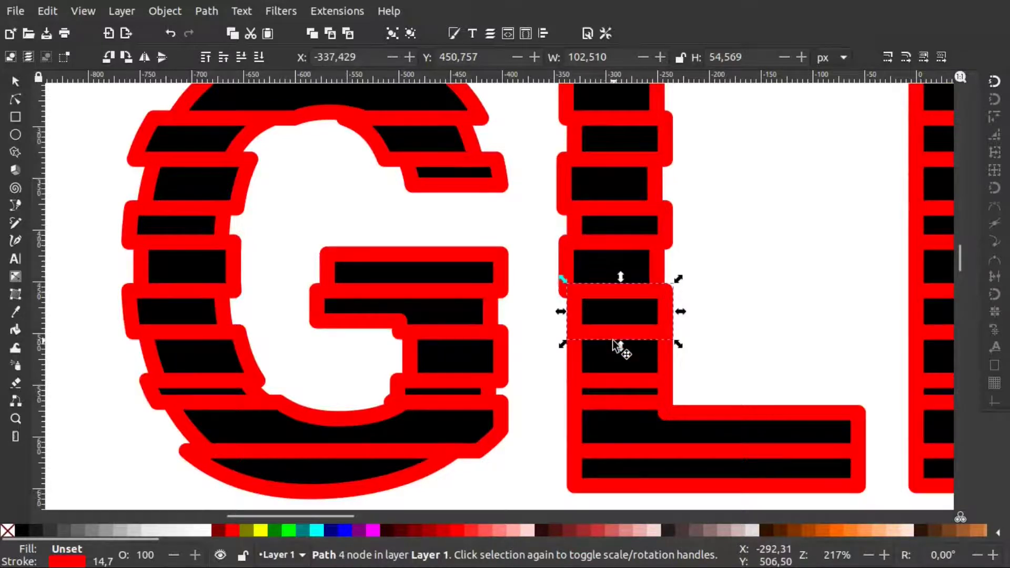
click(598, 362)
key(Left)
key(Left)
key(Left)
key(Left)
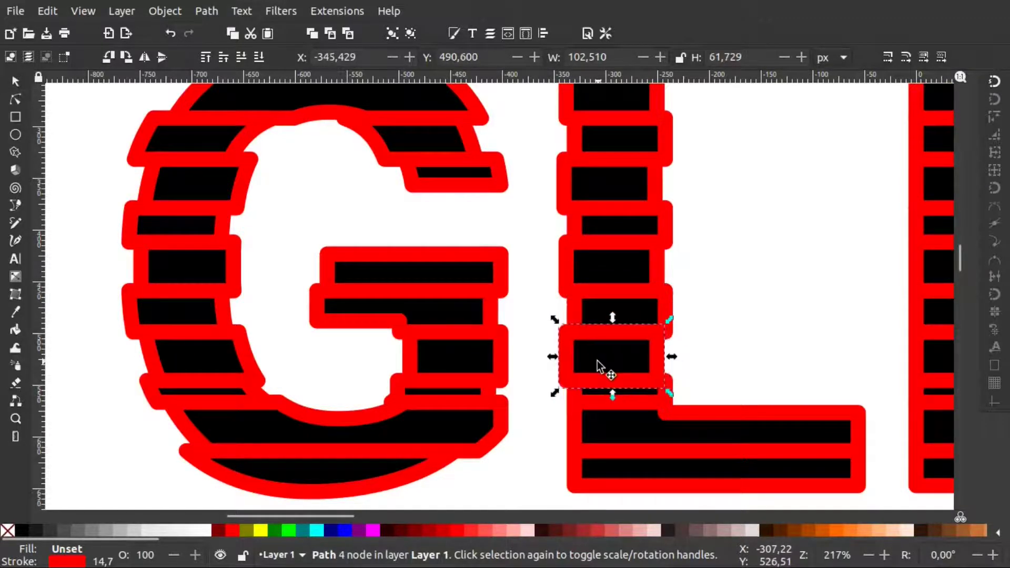
click(617, 429)
key(Left)
key(Left)
key(Left)
key(Left)
key(Left)
Drag the I's top stripe up and left and nudge the stripes below it left
scroll(617, 428, right, 5)
scroll(590, 377, right, 5)
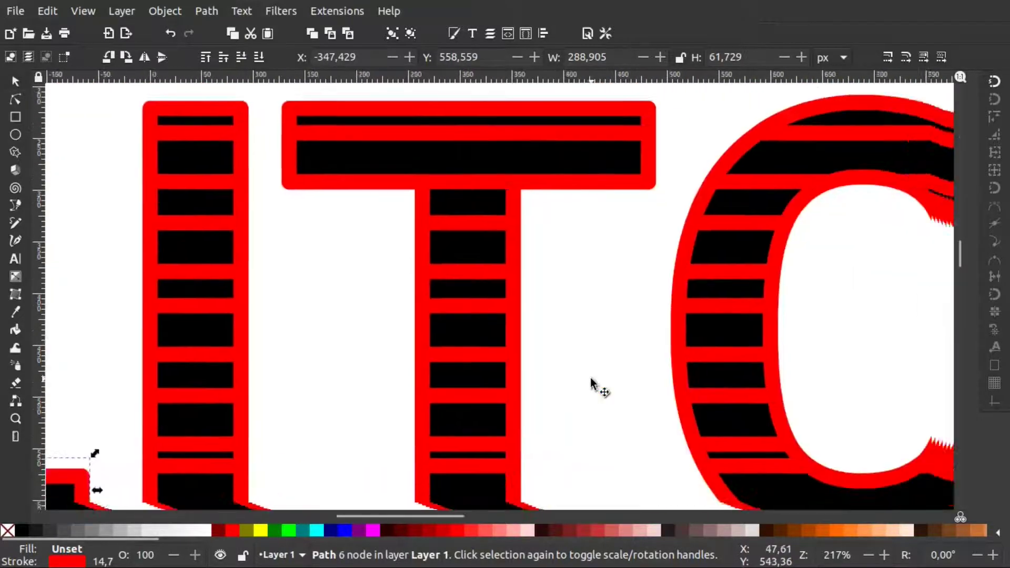
scroll(590, 377, left, 5)
scroll(590, 377, down, 2)
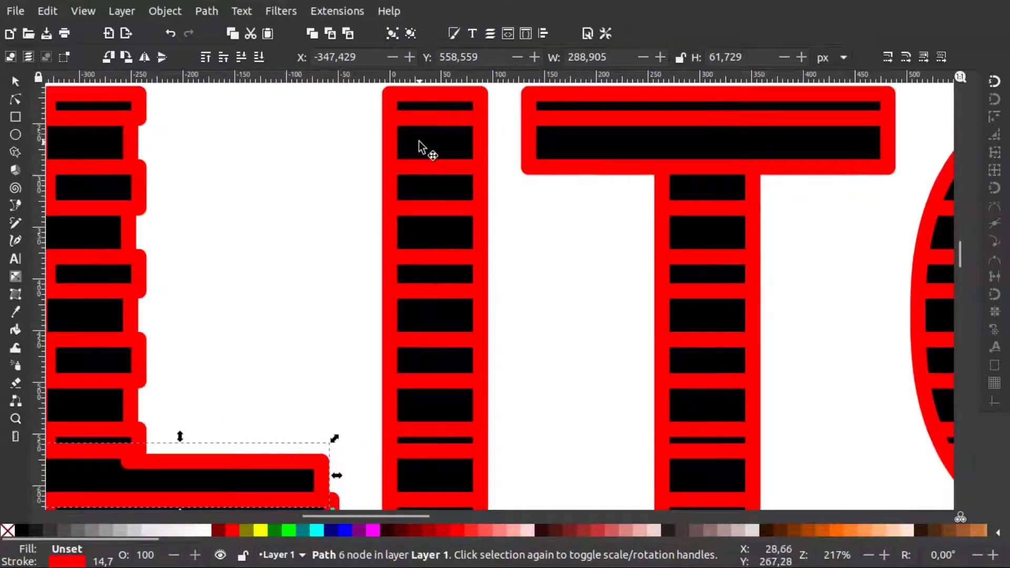
click(418, 110)
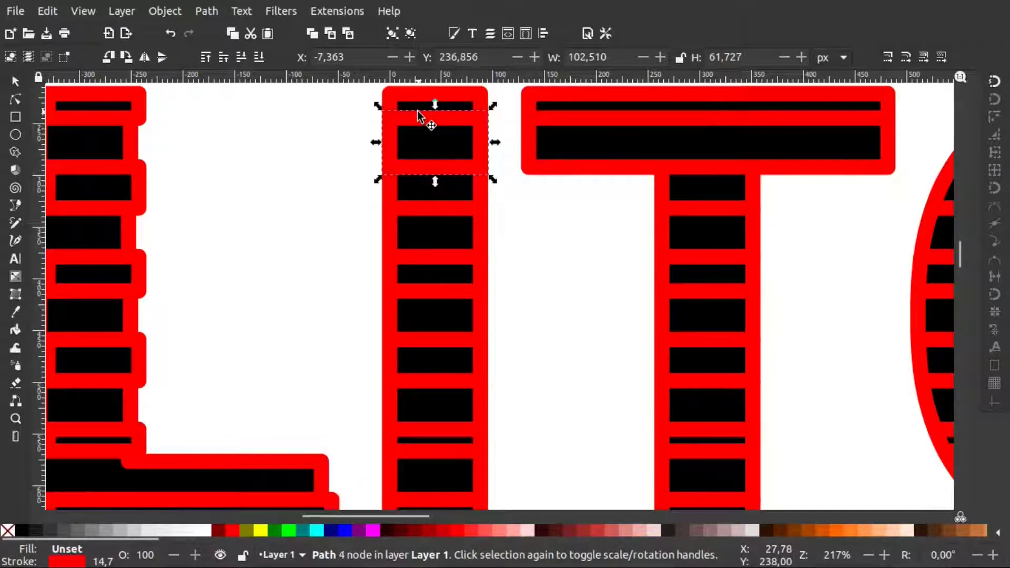
drag(418, 111, 407, 97)
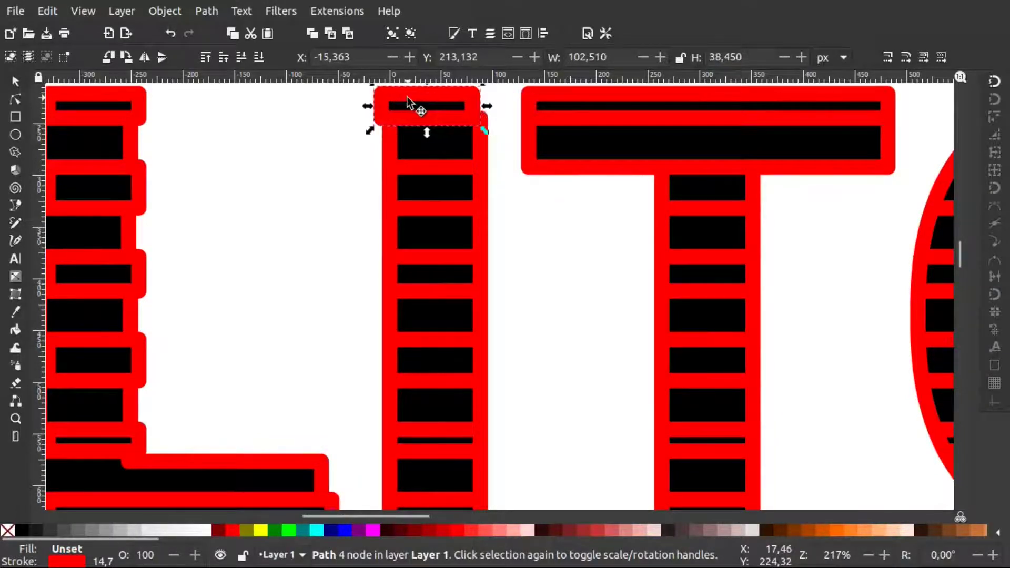
click(422, 179)
click(415, 187)
key(Left)
key(Left)
key(Left)
click(418, 271)
key(Left)
key(Left)
key(Left)
key(Left)
click(421, 365)
key(Left)
Shift the I's lower and thin bottom stripes further left
key(Left)
key(Left)
scroll(494, 360, down, 3)
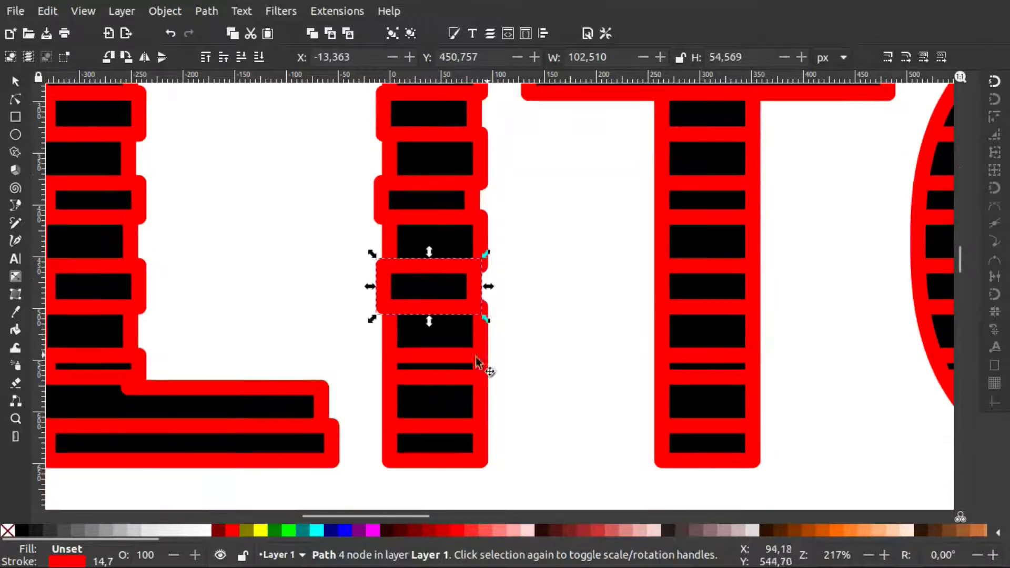
click(450, 370)
click(411, 367)
key(Left)
key(Left)
key(Left)
key(Left)
click(408, 459)
key(Left)
key(Left)
key(Left)
key(Left)
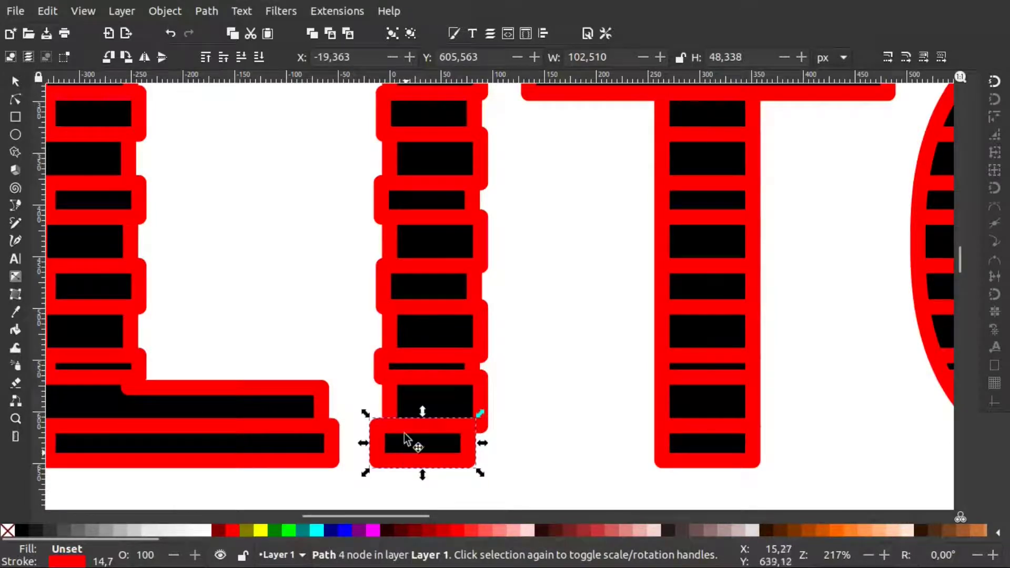
click(410, 368)
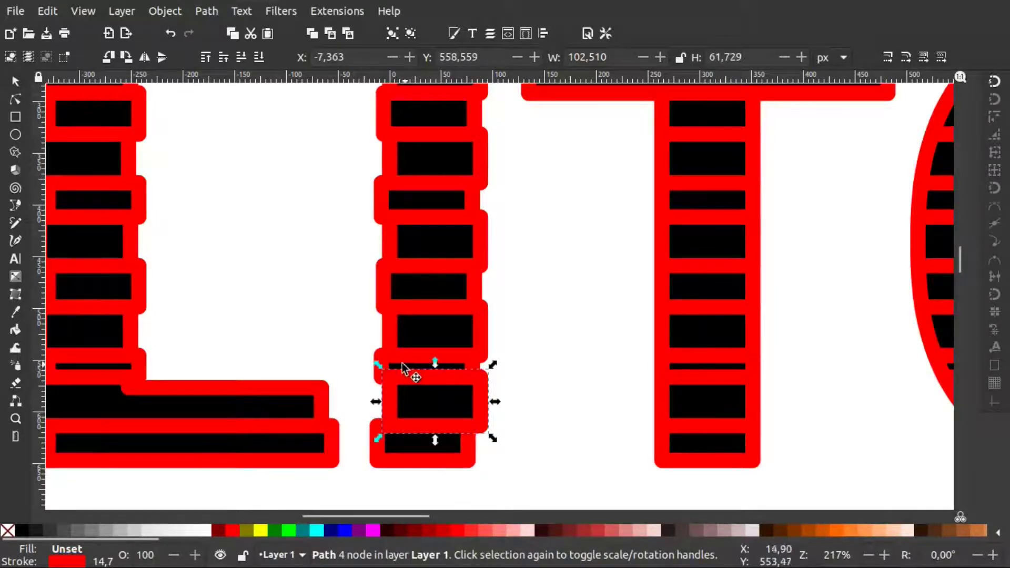
click(387, 363)
key(Left)
key(Left)
key(Left)
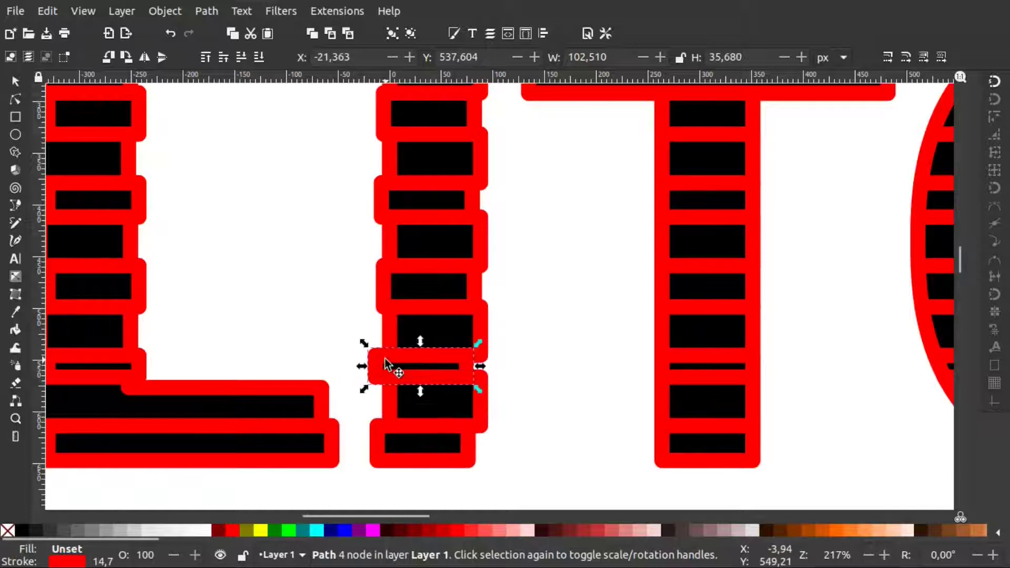
click(406, 282)
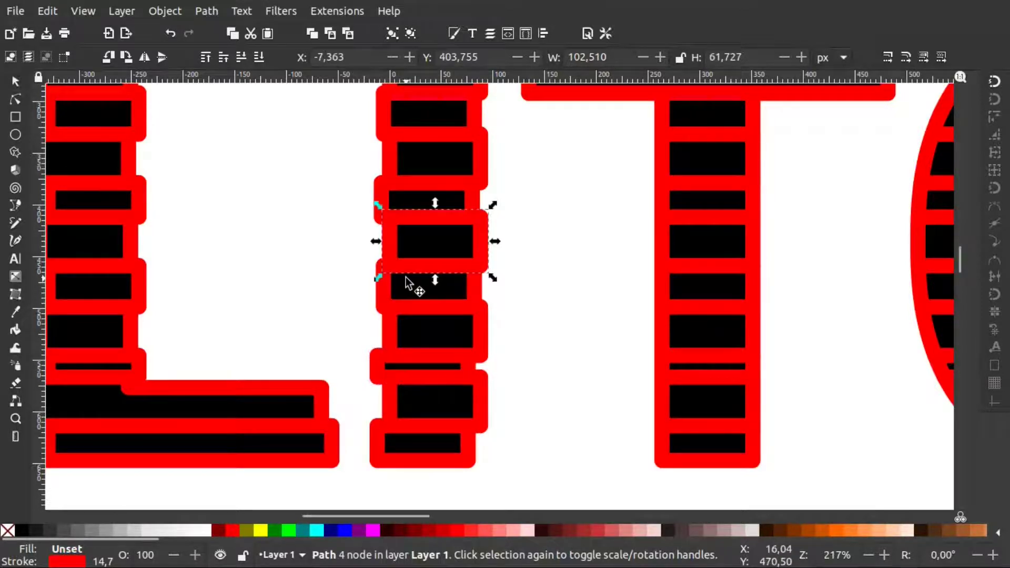
scroll(551, 319, up, 6)
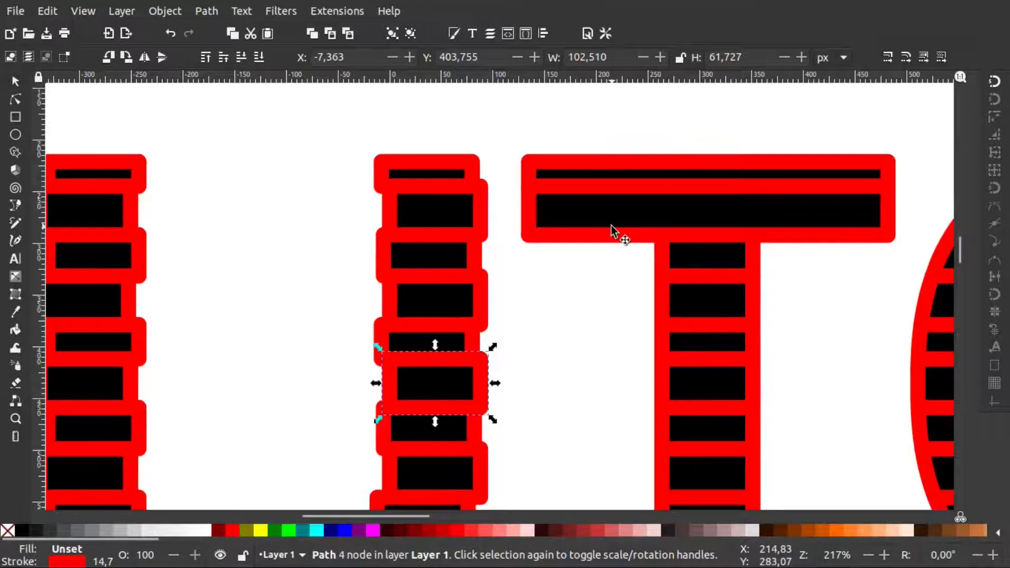
Stagger the T's stripes, shifting its top-bar and stem slices left and right
scroll(569, 217, right, 7)
click(570, 217)
key(Right)
key(Right)
click(535, 289)
key(Left)
key(Left)
key(Left)
key(Left)
scroll(534, 292, down, 8)
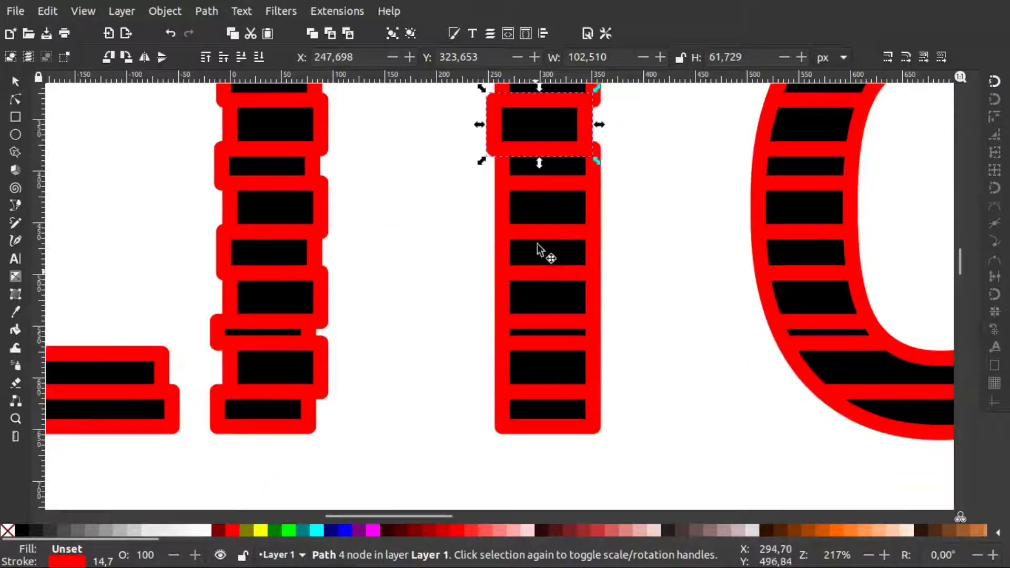
click(531, 199)
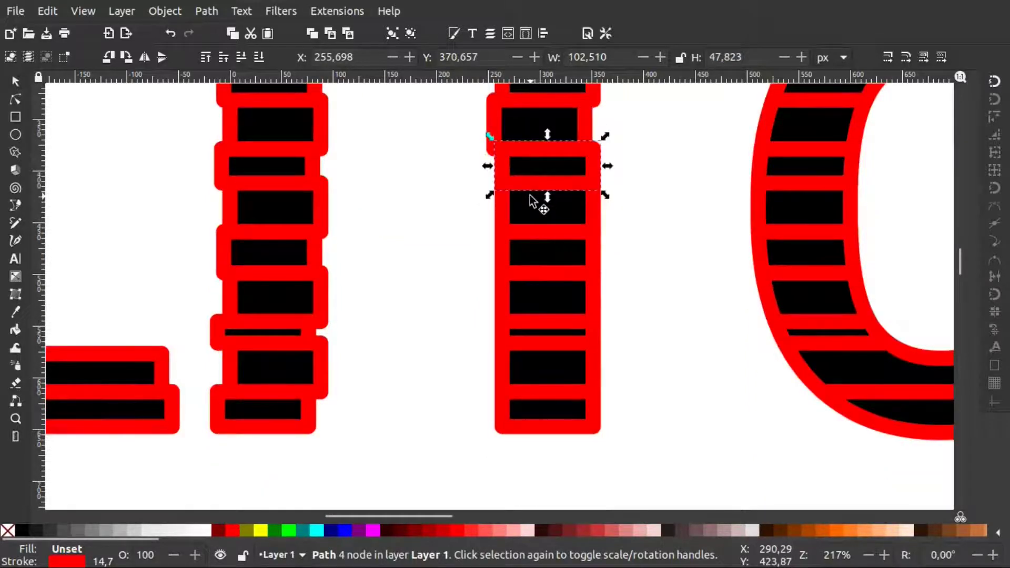
click(528, 204)
key(Right)
key(Right)
key(Right)
key(Right)
key(Right)
key(Right)
click(539, 289)
key(Right)
key(Right)
key(Right)
key(Left)
key(Left)
key(Left)
key(Left)
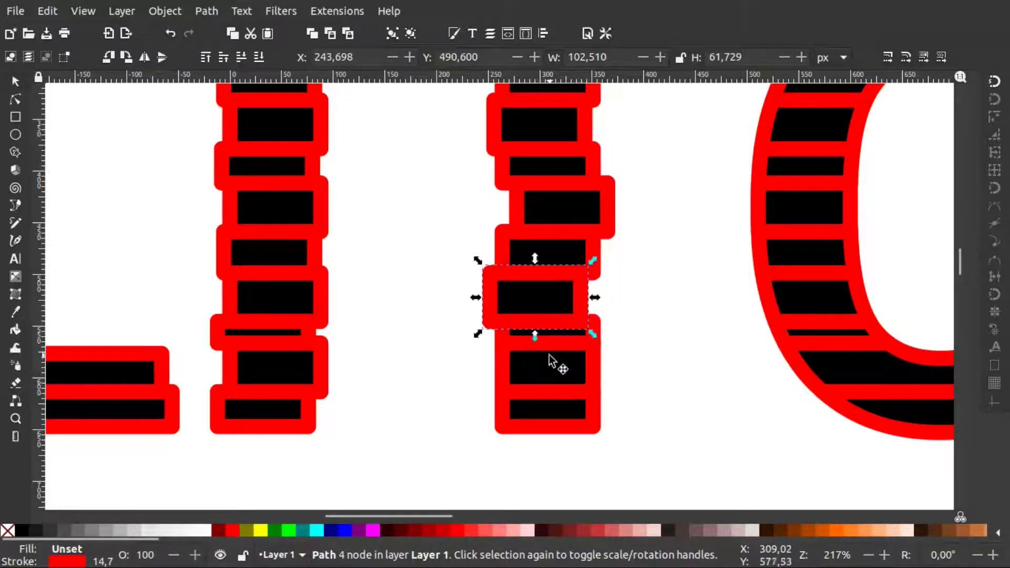
click(549, 362)
key(Right)
key(Right)
key(Right)
key(Right)
key(Right)
key(Right)
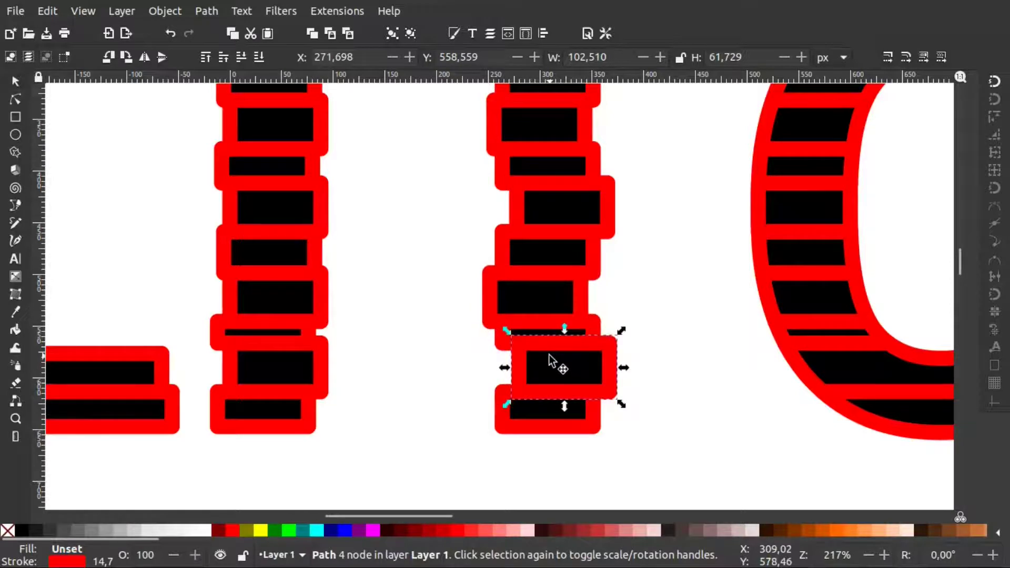
Shift the C's top stripe right and its left and right-end stripes left
scroll(677, 340, up, 3)
scroll(677, 340, right, 1)
scroll(678, 339, right, 4)
scroll(677, 340, right, 3)
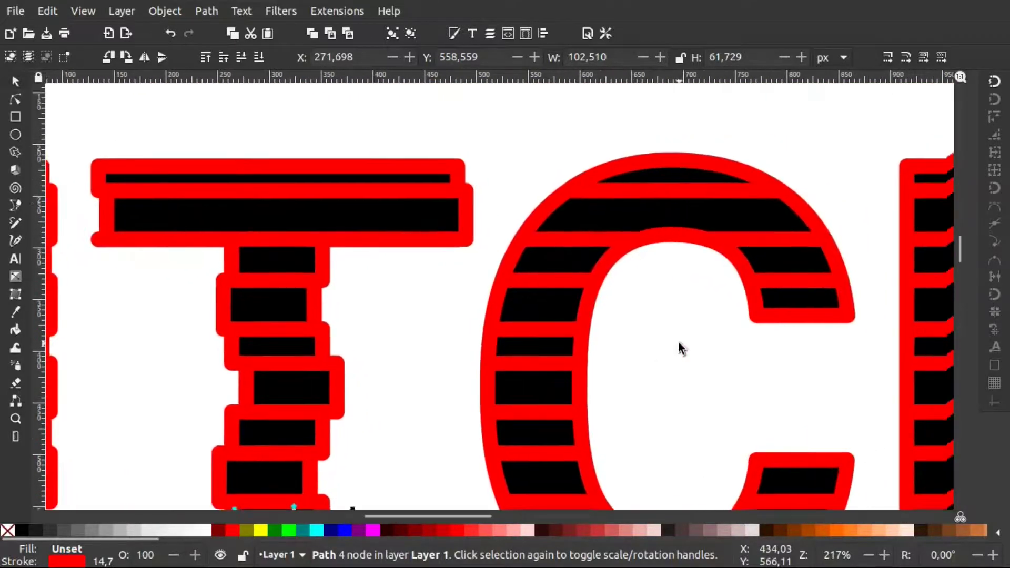
scroll(678, 340, right, 2)
click(617, 200)
key(Right)
key(Right)
key(Right)
key(Right)
key(Right)
key(Right)
key(Right)
key(Right)
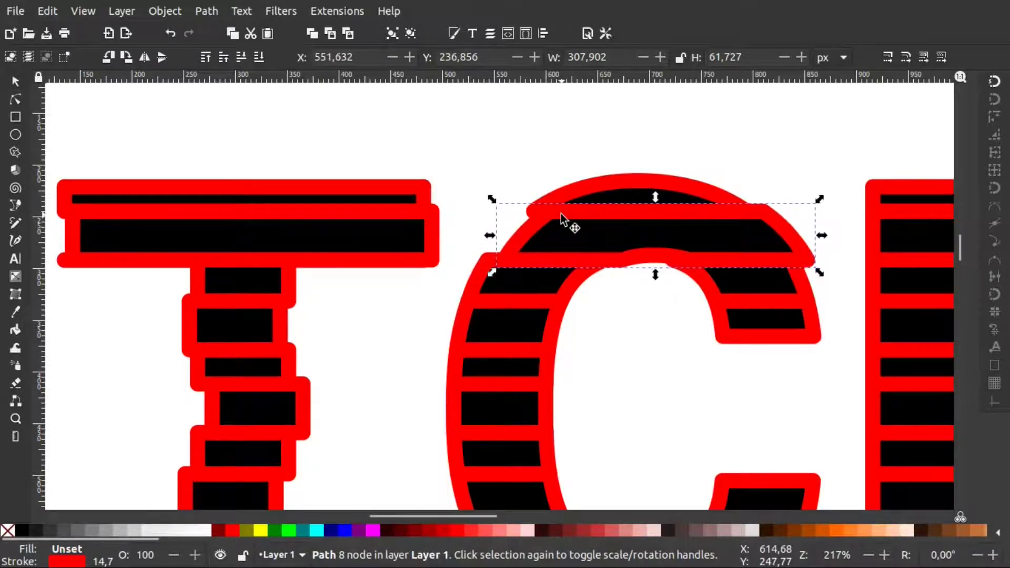
click(516, 319)
key(Left)
key(Left)
key(Left)
key(Left)
key(Left)
key(Left)
key(Left)
key(Left)
key(Left)
click(787, 336)
key(Left)
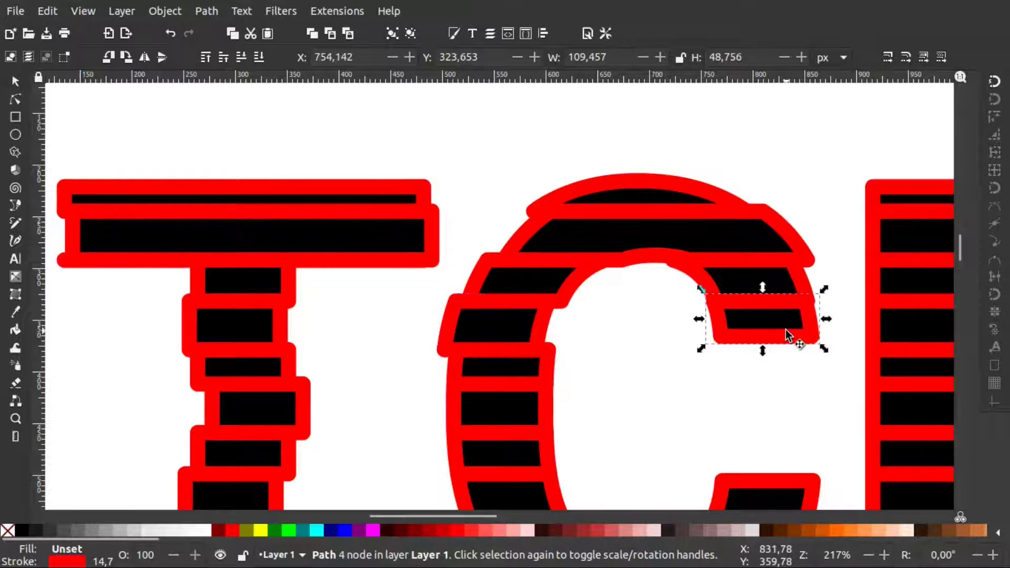
key(Left)
key(Left)
key(Left)
Stagger the C's lower left-side, right-side and bottom stripes sideways
scroll(659, 376, down, 3)
click(518, 352)
key(Right)
key(Right)
key(Right)
key(Right)
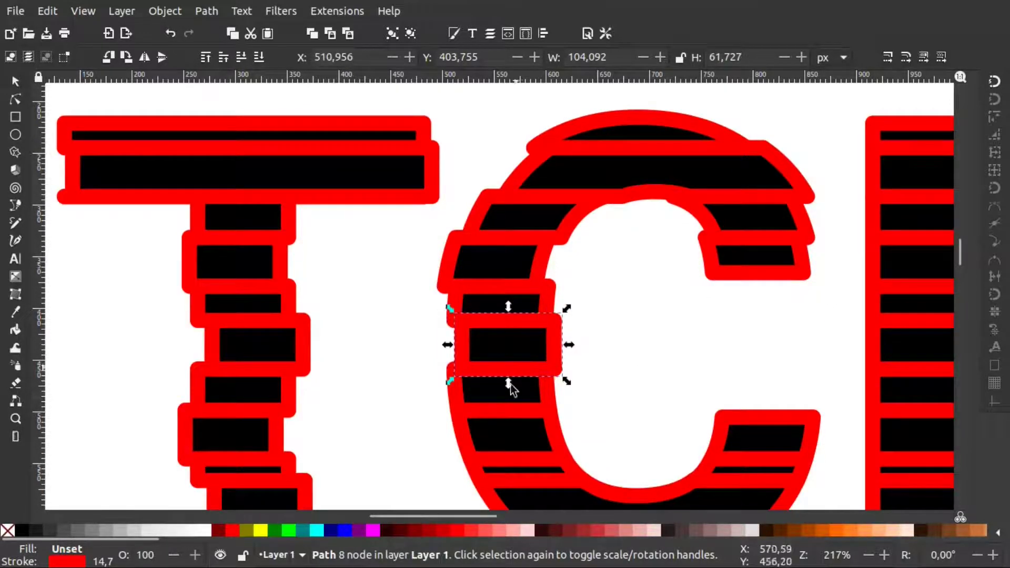
scroll(510, 384, down, 1)
scroll(510, 384, right, 1)
click(472, 410)
key(Left)
key(Left)
key(Left)
scroll(589, 390, down, 4)
scroll(589, 390, right, 3)
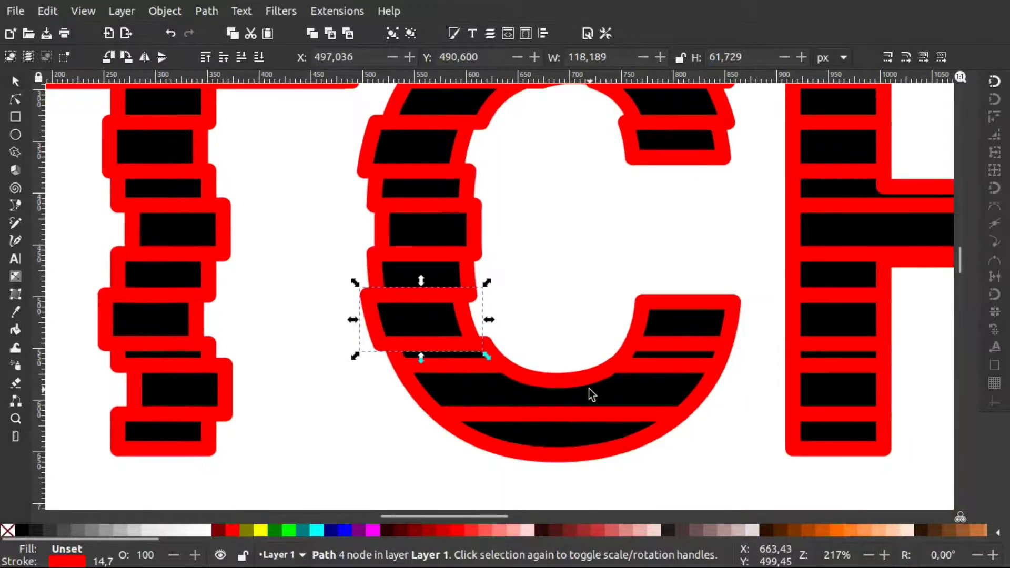
click(676, 330)
click(637, 318)
key(Left)
key(Left)
key(Left)
click(524, 405)
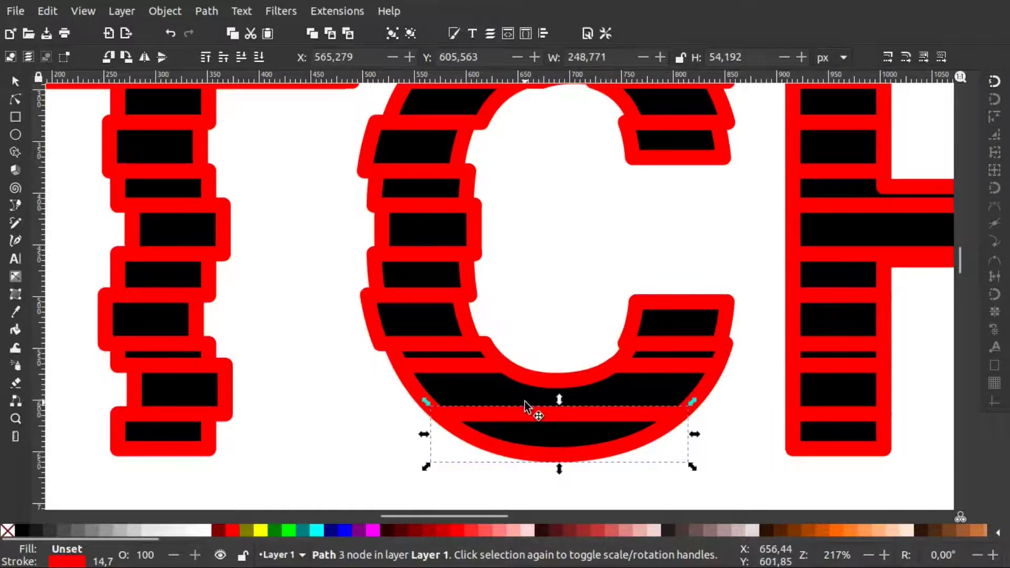
click(469, 384)
key(Left)
key(Left)
key(Left)
key(Left)
key(Left)
key(Left)
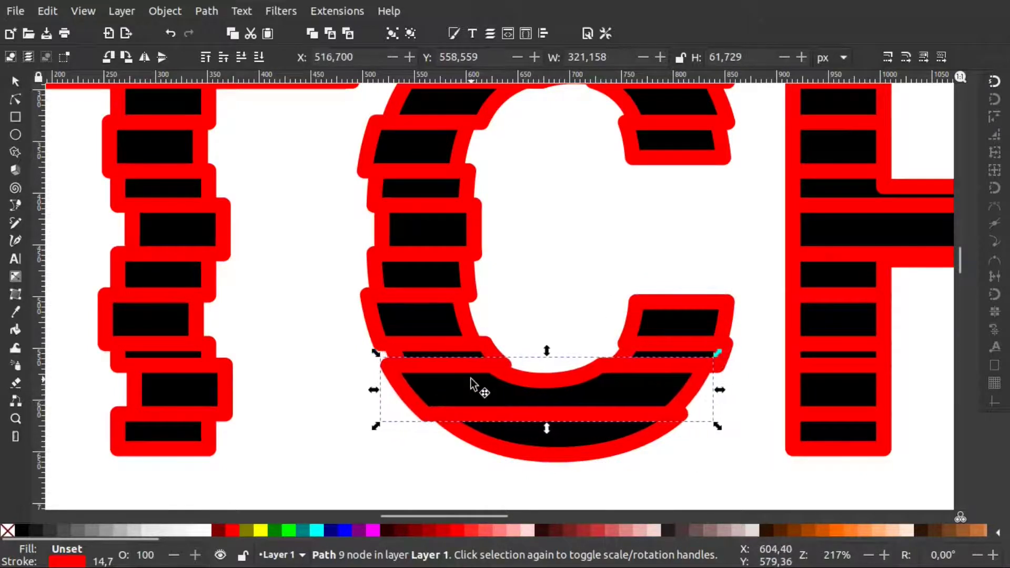
Nudge the H's top stripe pairs and crossbar stripe to the right
scroll(599, 317, right, 10)
scroll(598, 317, up, 8)
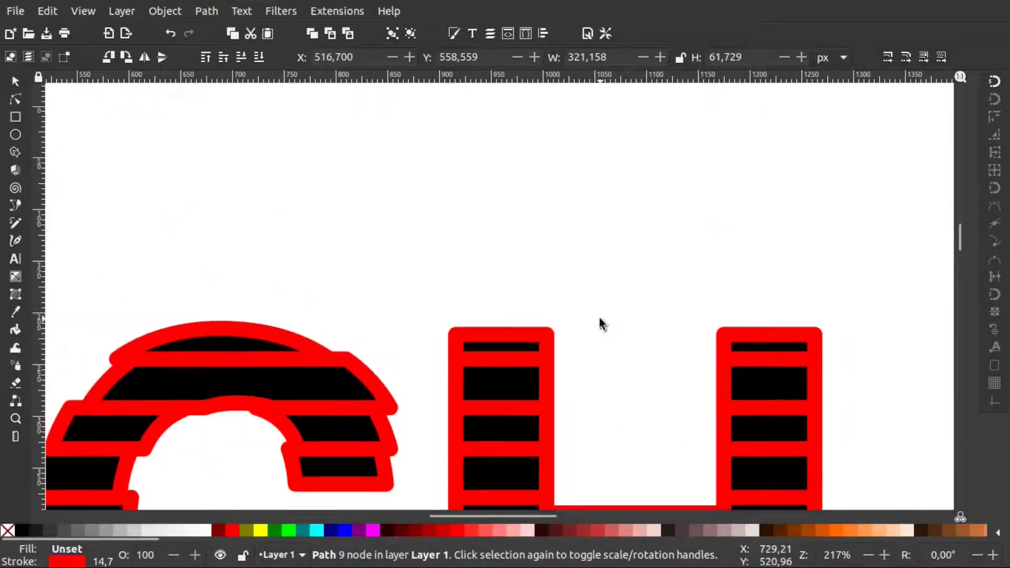
scroll(598, 317, right, 3)
scroll(599, 317, down, 2)
drag(279, 183, 758, 303)
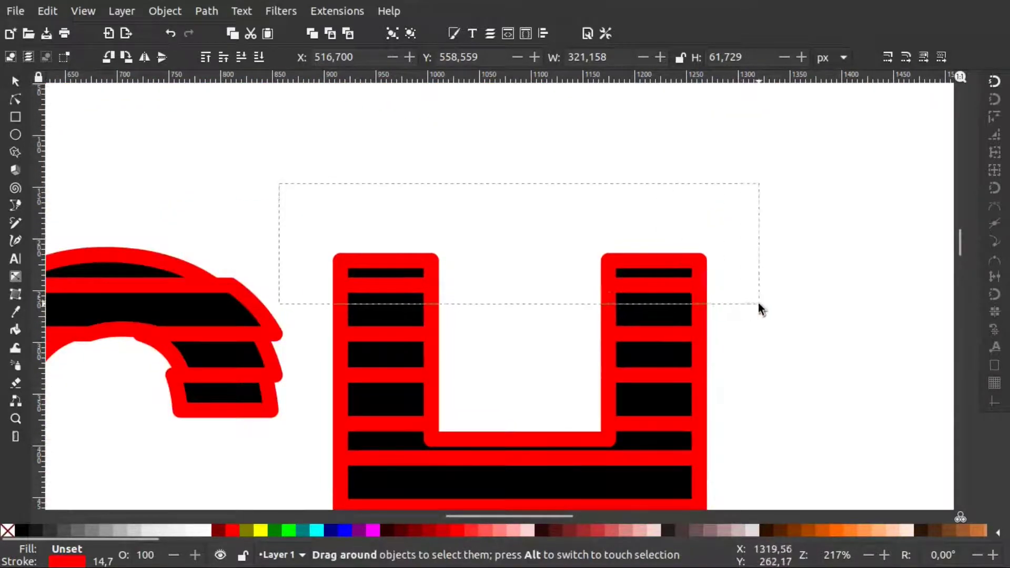
key(Right)
key(Right)
key(Right)
key(Right)
key(Right)
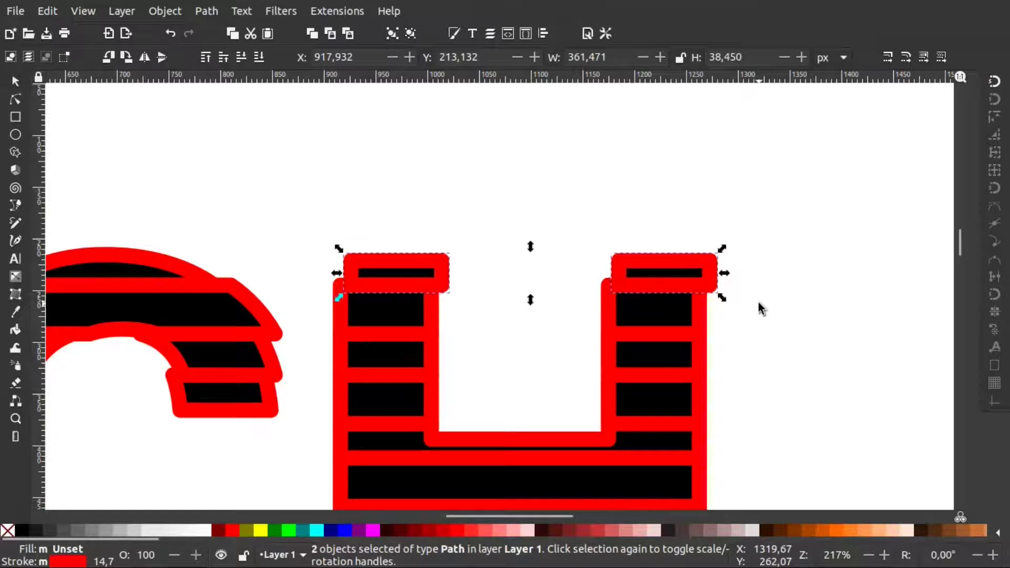
mouse_move(305, 302)
mouse_down()
mouse_move(728, 372)
mouse_move(731, 386)
mouse_up()
key(Right)
key(Right)
key(Right)
key(Right)
key(Right)
scroll(730, 387, down, 3)
scroll(731, 387, down, 1)
scroll(728, 386, down, 4)
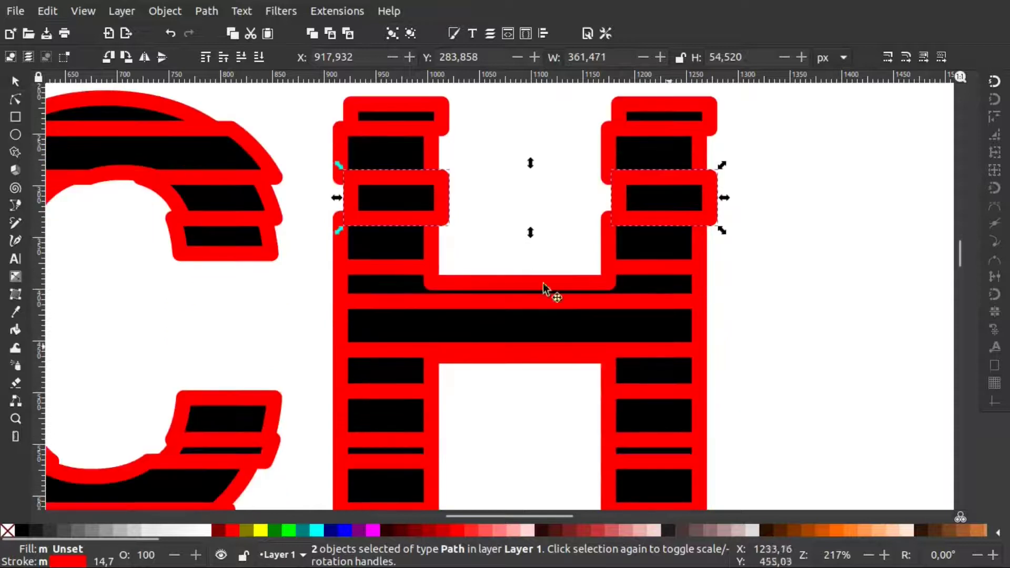
drag(304, 247, 731, 315)
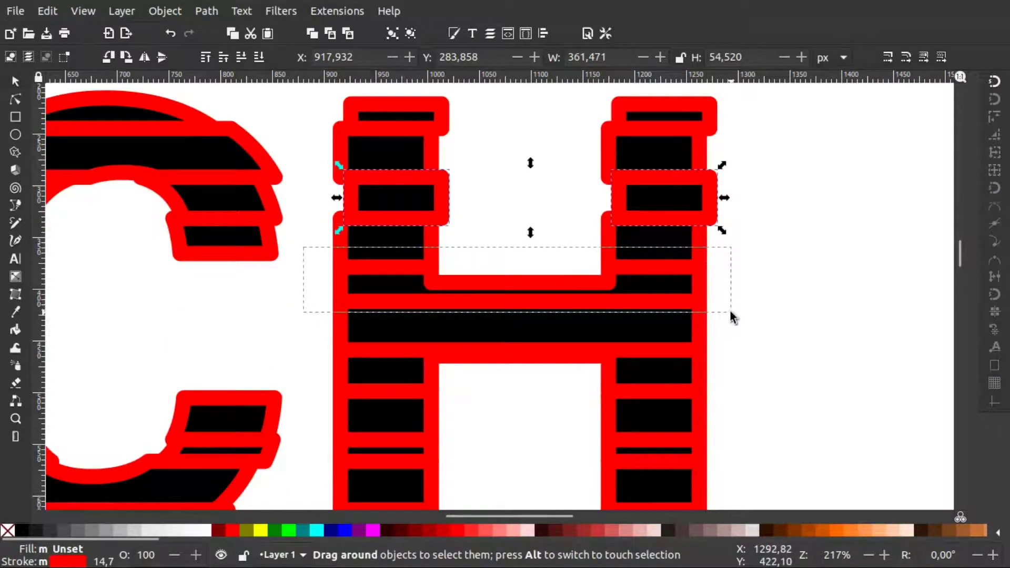
key(Right)
key(Right)
key(Right)
key(Right)
key(Right)
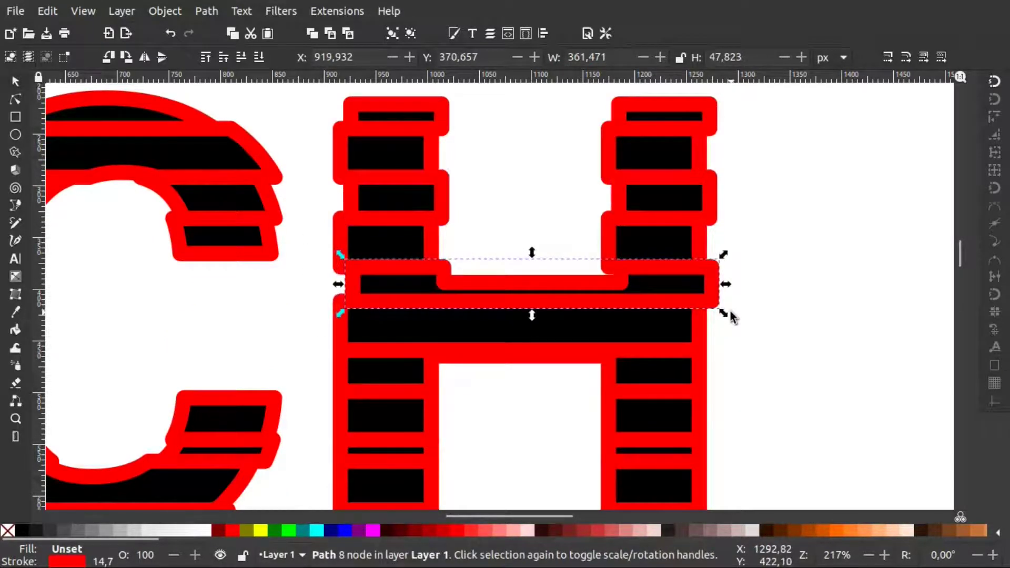
Nudge the H's lower stripe pairs right, then zoom out to view all of GLITCH
scroll(285, 403, down, 1)
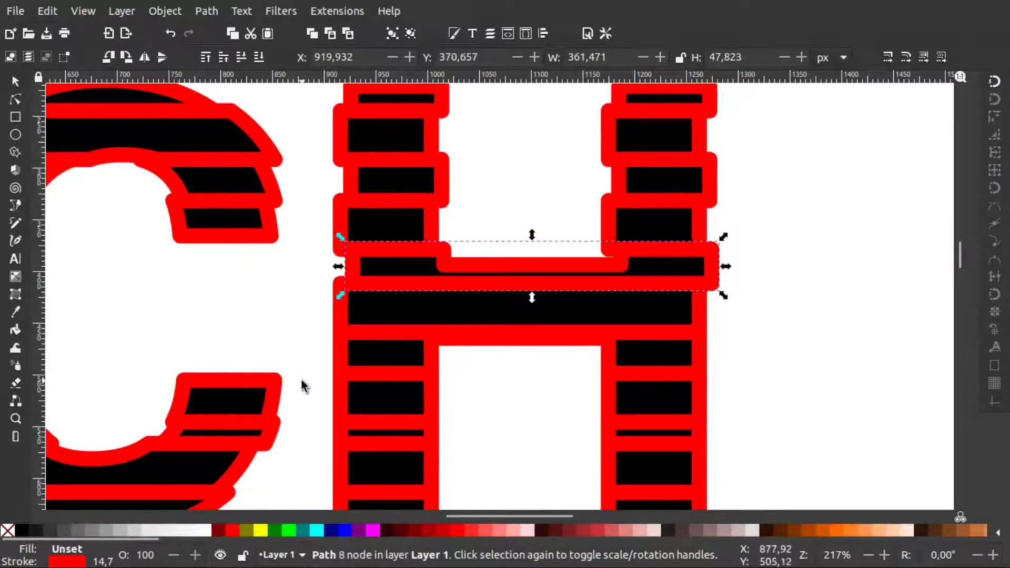
drag(305, 372, 736, 426)
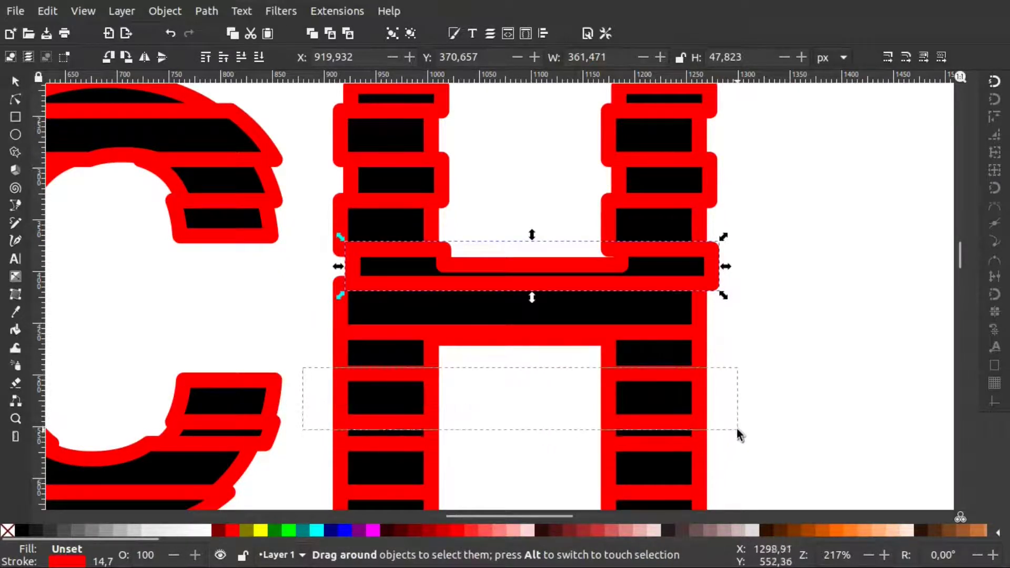
drag(309, 345, 743, 438)
key(Right)
key(Right)
key(Right)
key(Right)
key(Right)
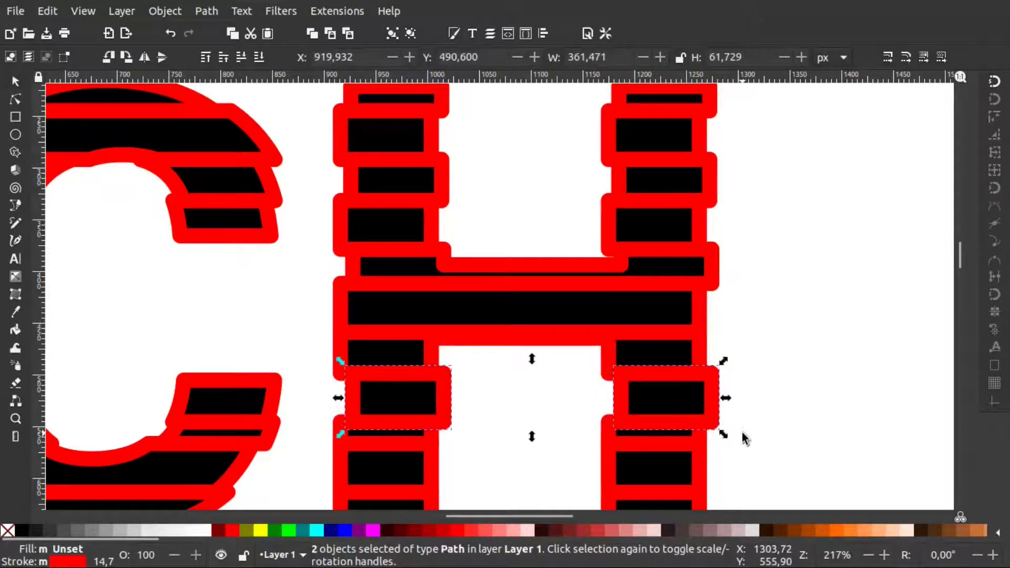
scroll(743, 438, down, 5)
drag(313, 362, 752, 467)
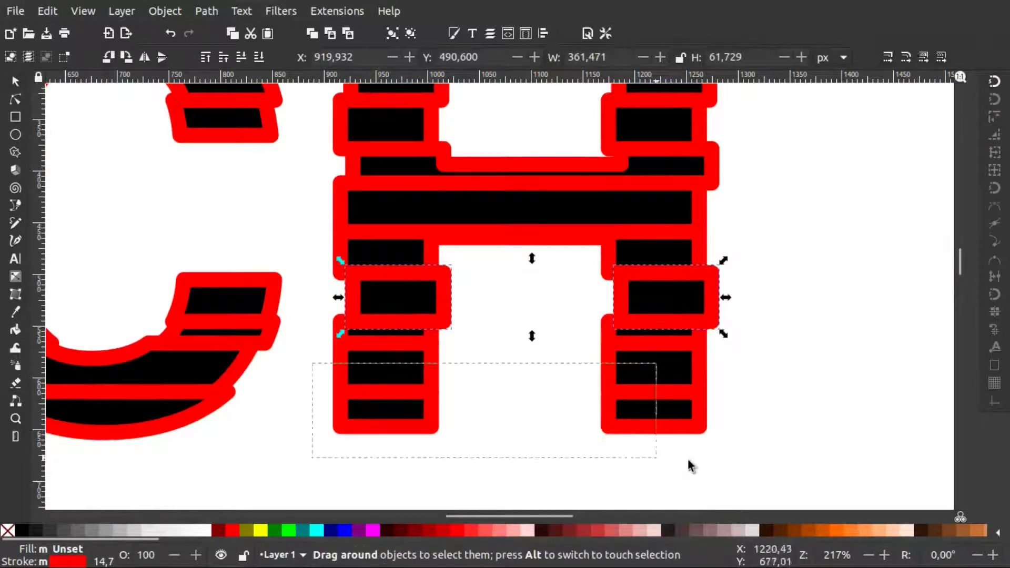
key(Right)
key(Right)
key(Right)
key(Right)
key(Right)
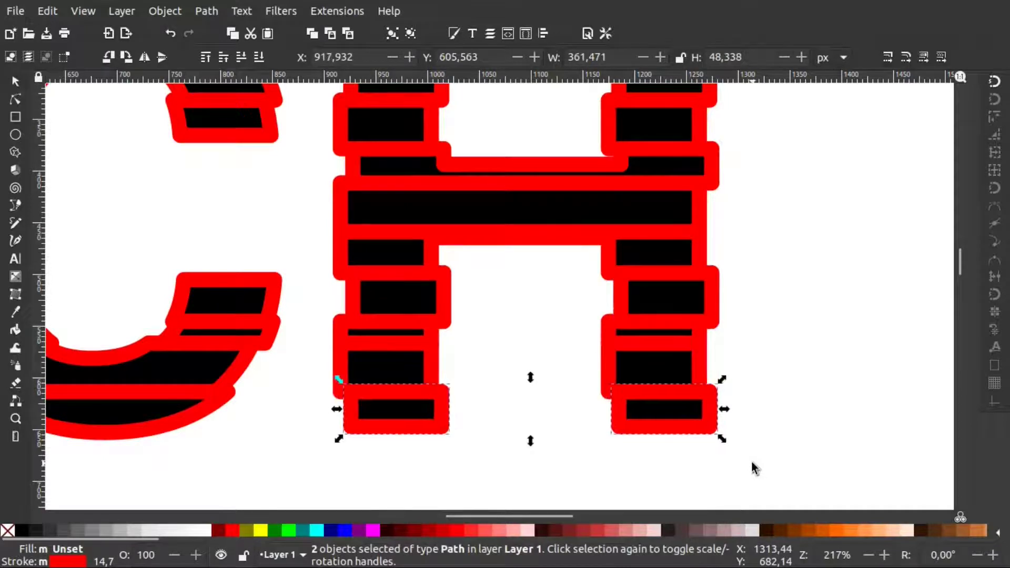
key(minus)
key(minus)
key(minus)
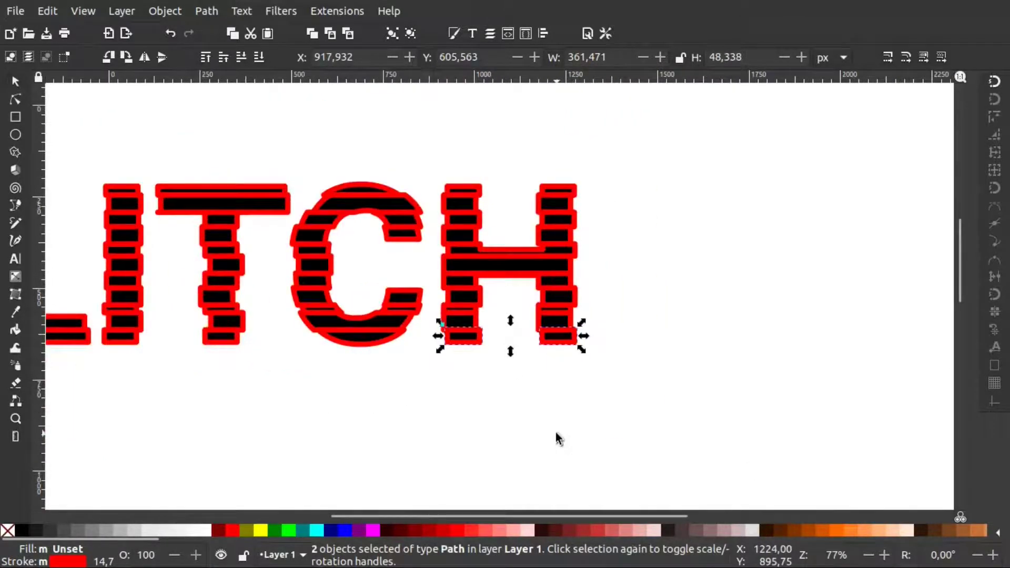
scroll(453, 392, left, 5)
scroll(452, 392, left, 6)
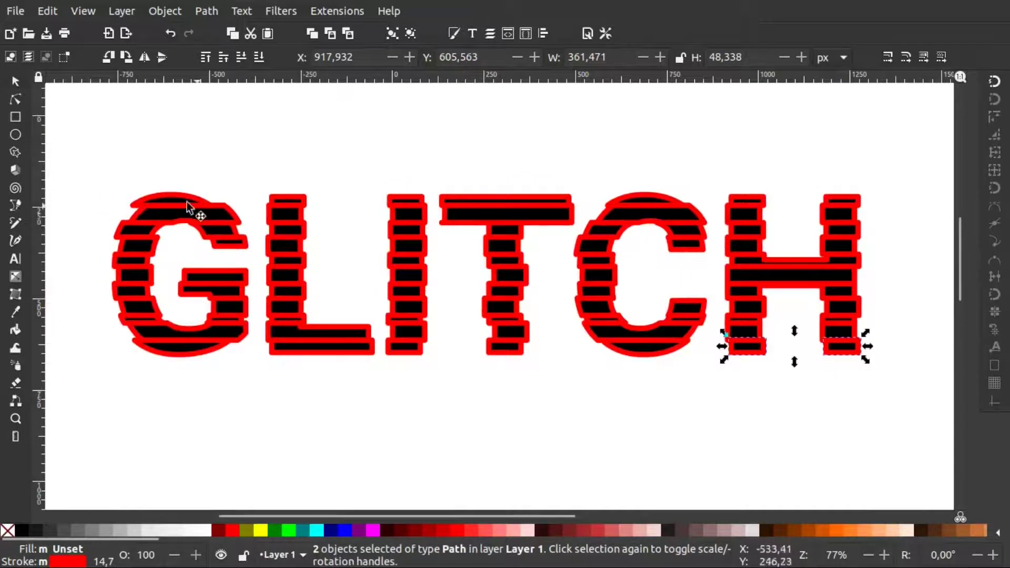
Remove the red stroke from all GLITCH pieces and union them into one path
drag(88, 154, 900, 401)
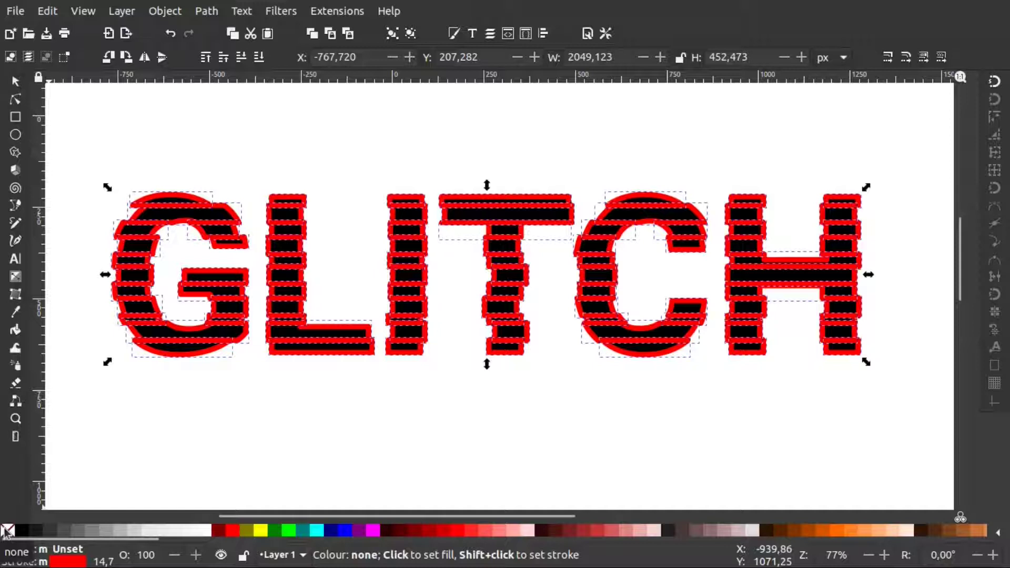
key(shift)
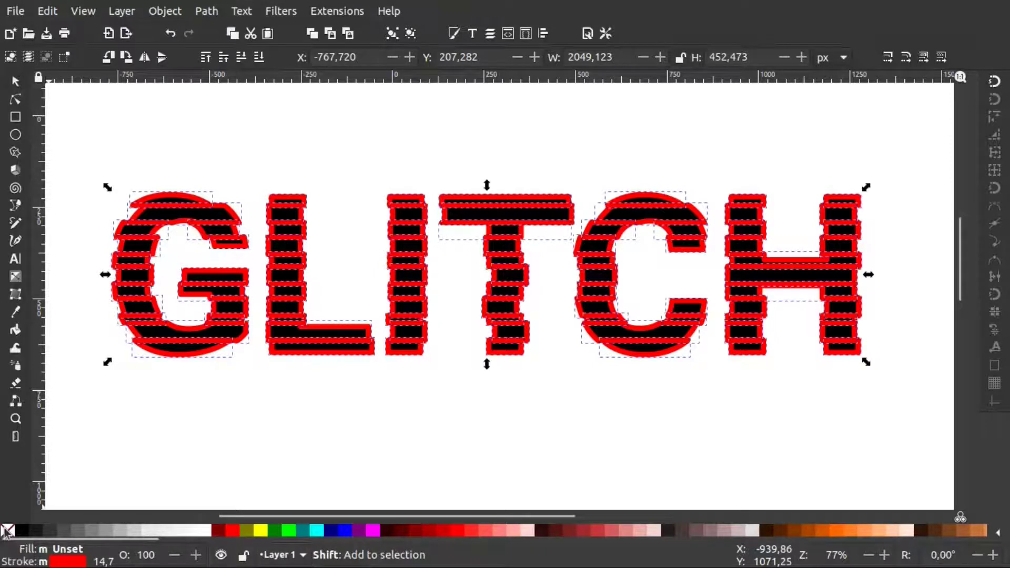
shift+click(6, 533)
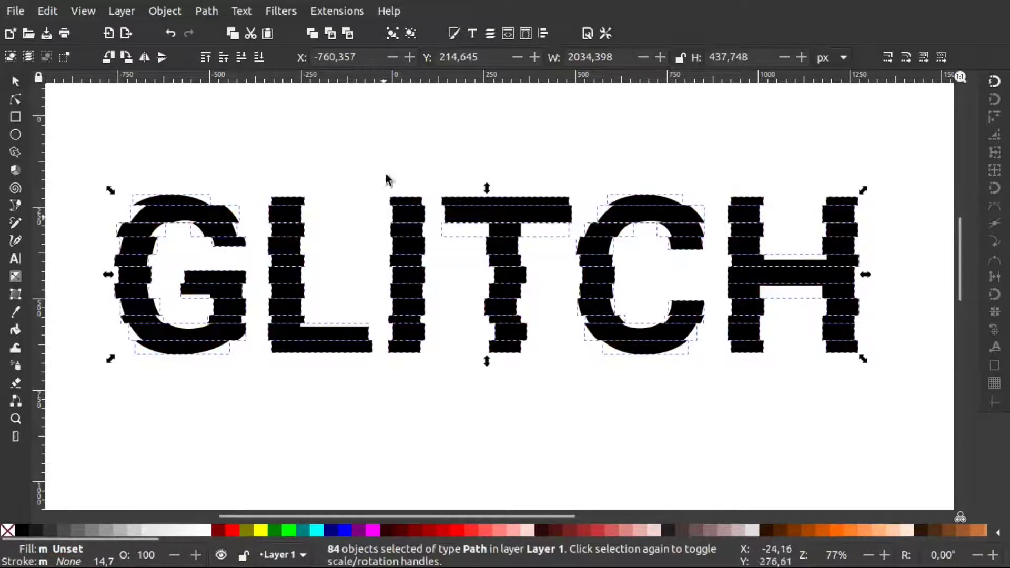
click(203, 10)
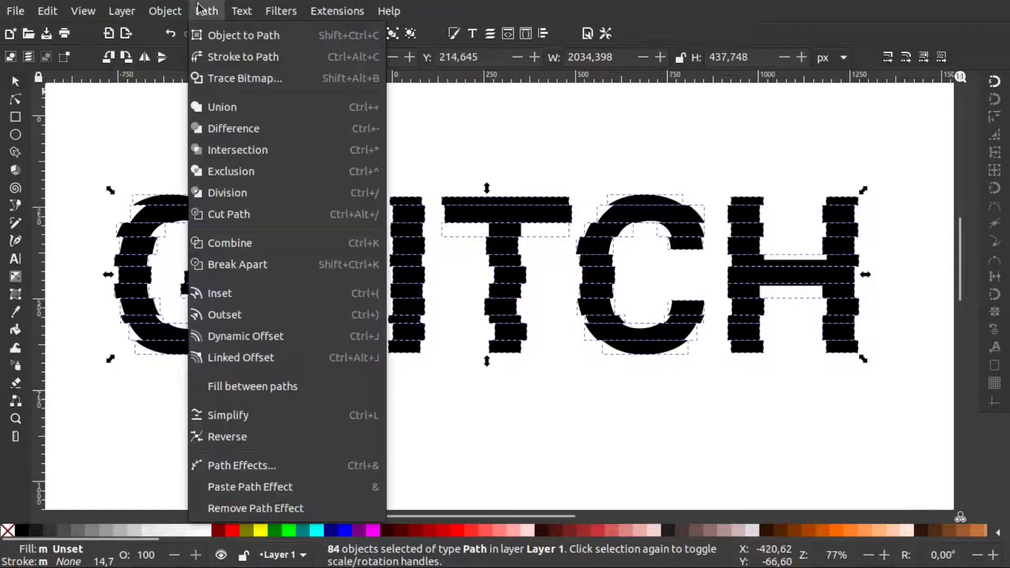
click(217, 114)
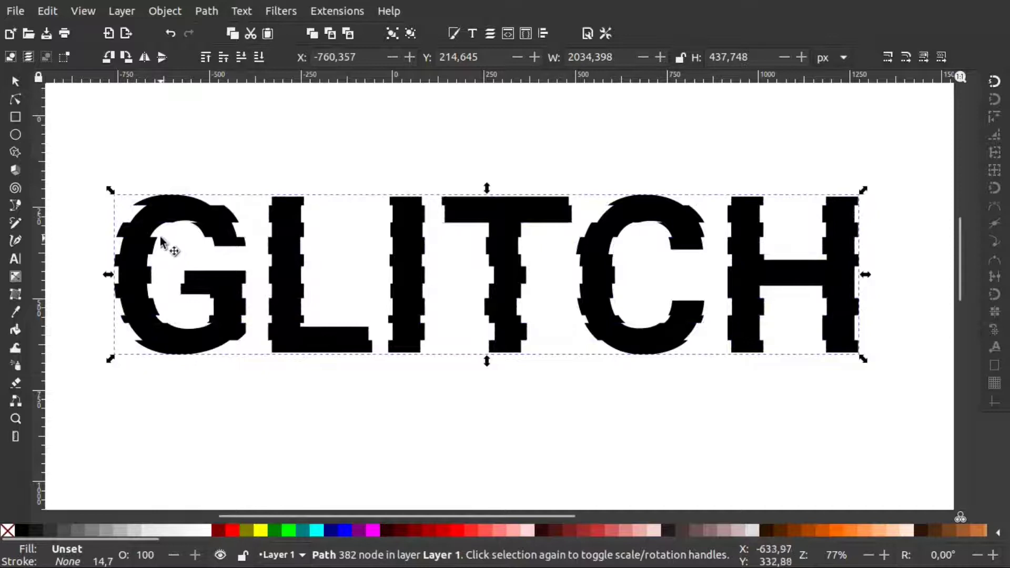
Duplicate the merged GLITCH shape and nudge the copy right
right_click(135, 241)
click(263, 169)
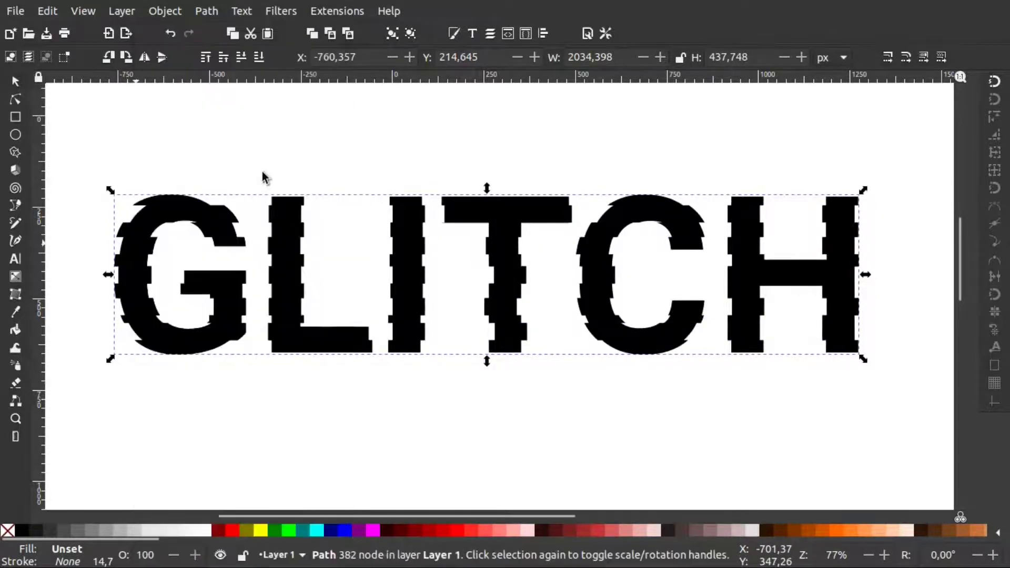
key(Right)
key(Right)
key(Right)
Nudge the duplicate further right, fill it Aqua and lower it to the bottom
key(Right)
key(Right)
key(Right)
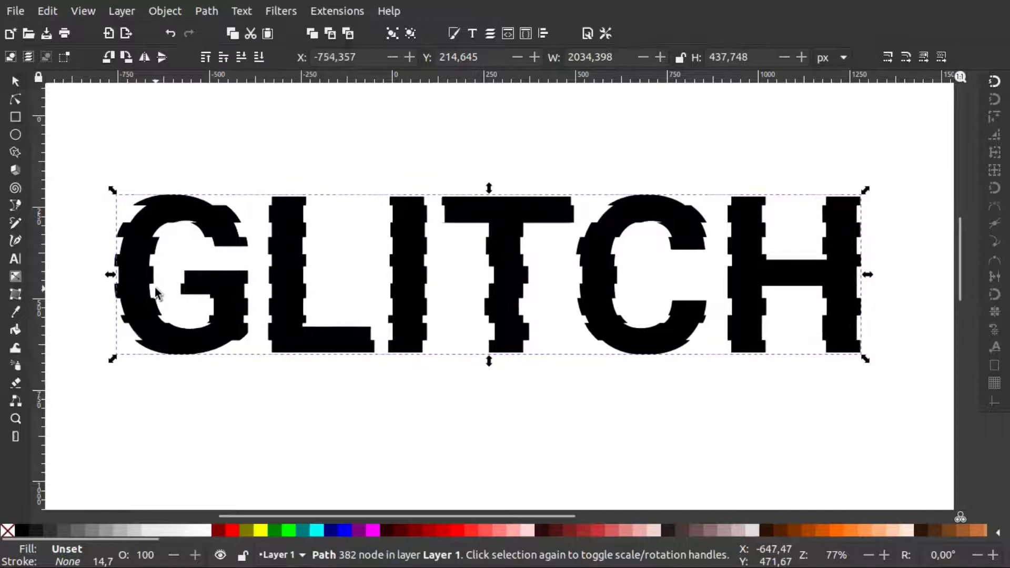
key(Right)
key(Right)
key(Right)
key(Right)
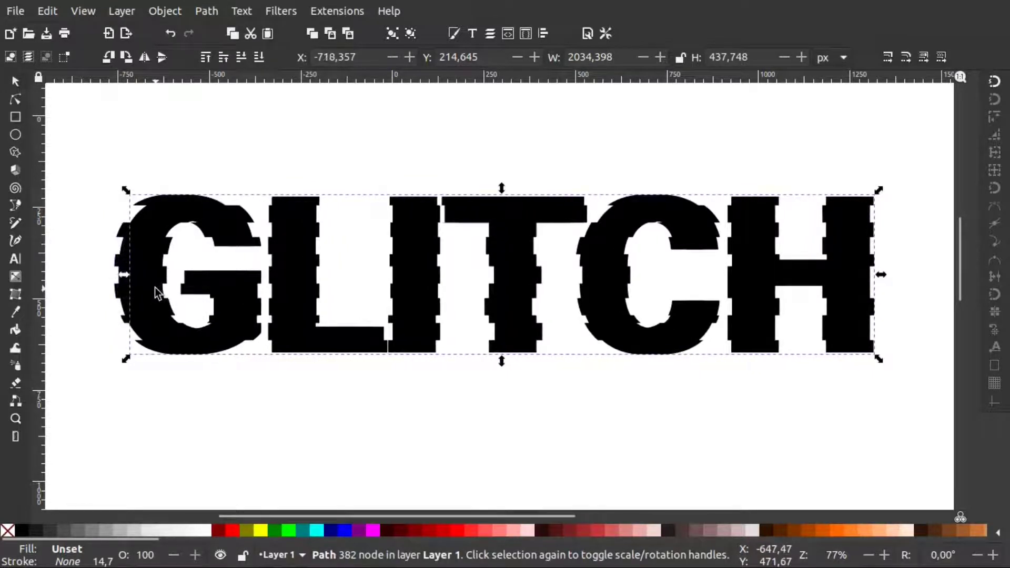
click(317, 530)
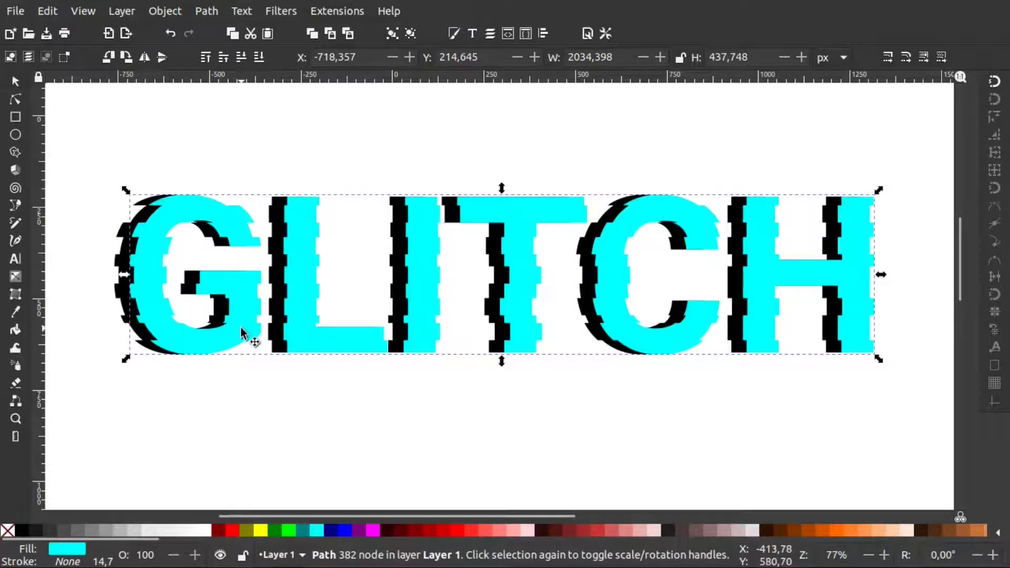
click(258, 57)
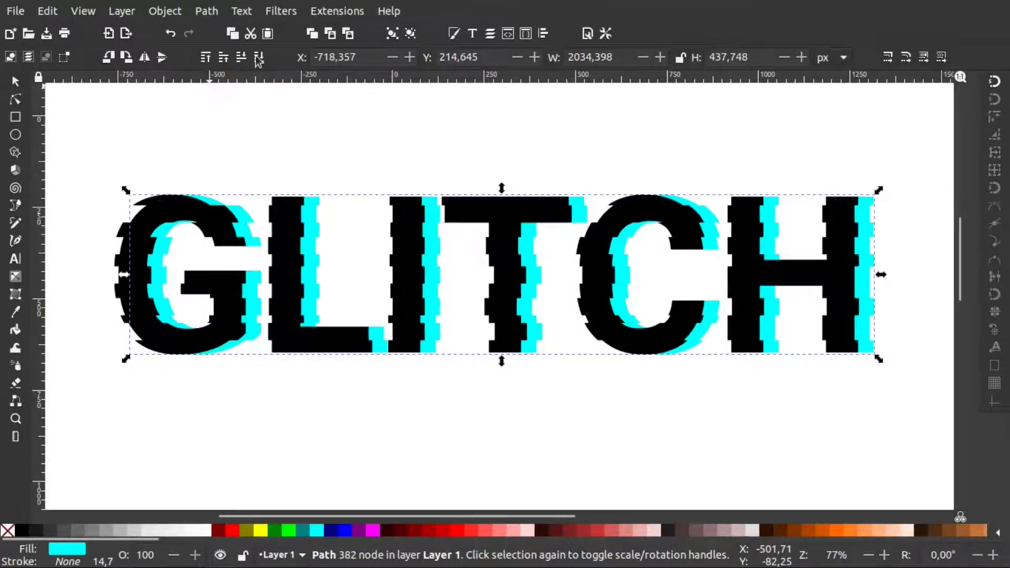
Add a Fuchsia copy offset left one level down, then fill the top GLITCH white
click(184, 220)
right_click(183, 217)
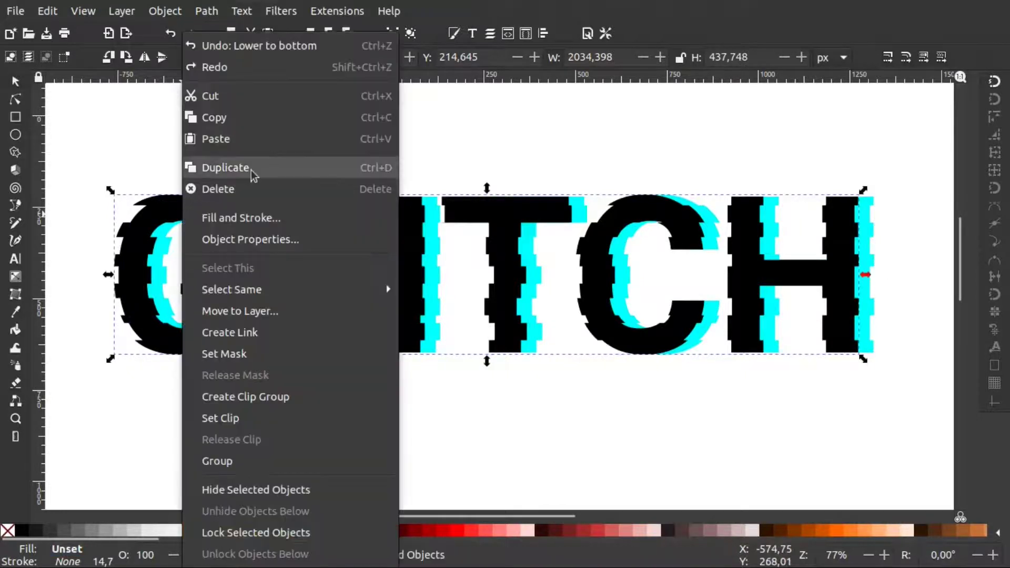
click(251, 168)
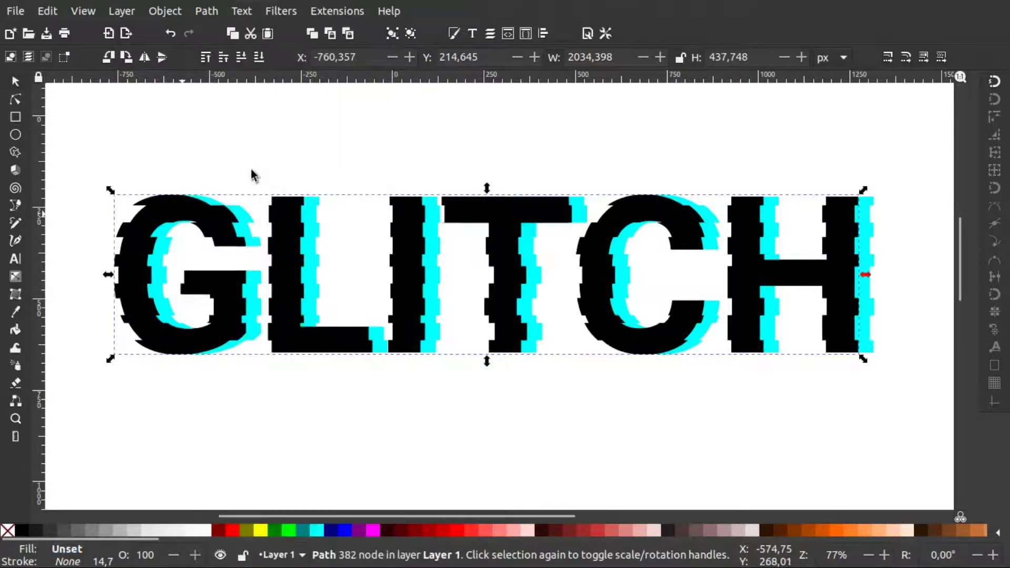
click(243, 58)
key(Left)
key(Left)
key(Left)
key(Left)
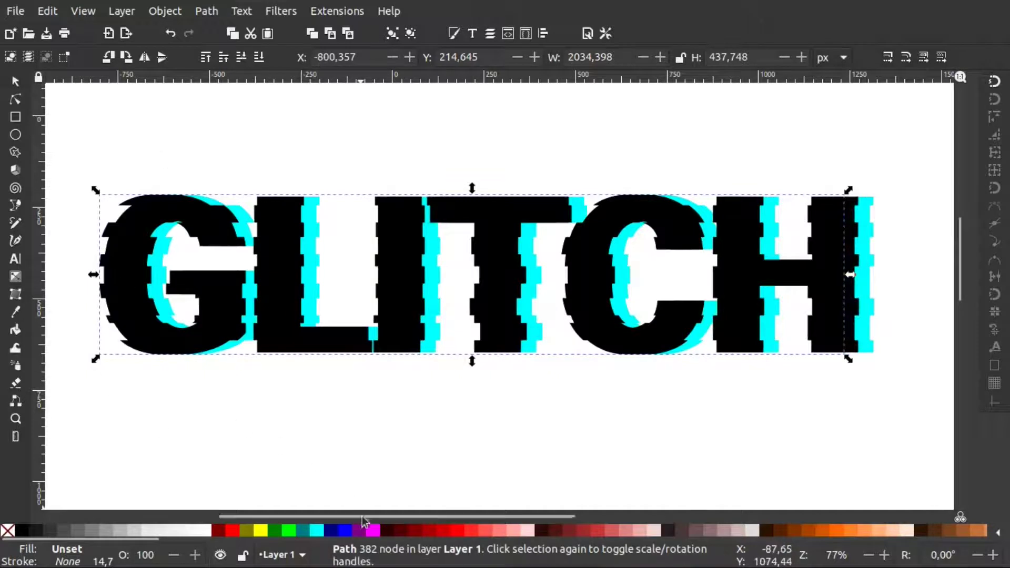
click(372, 531)
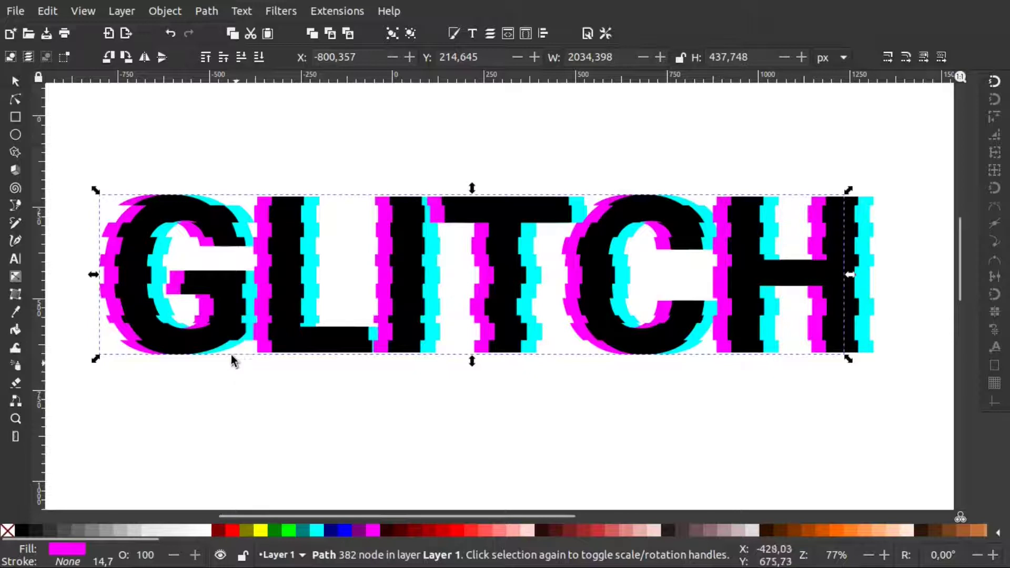
click(214, 331)
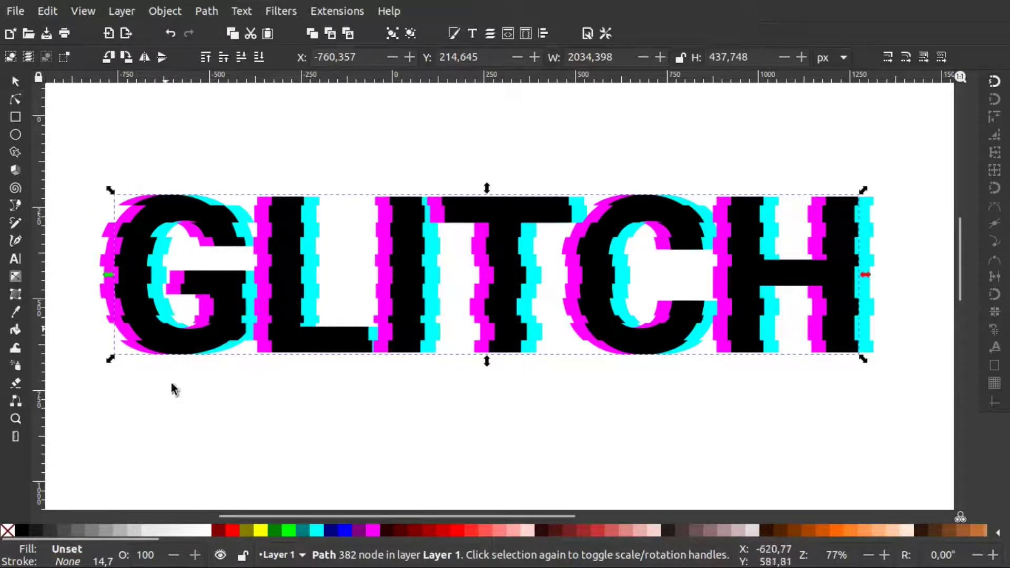
click(203, 532)
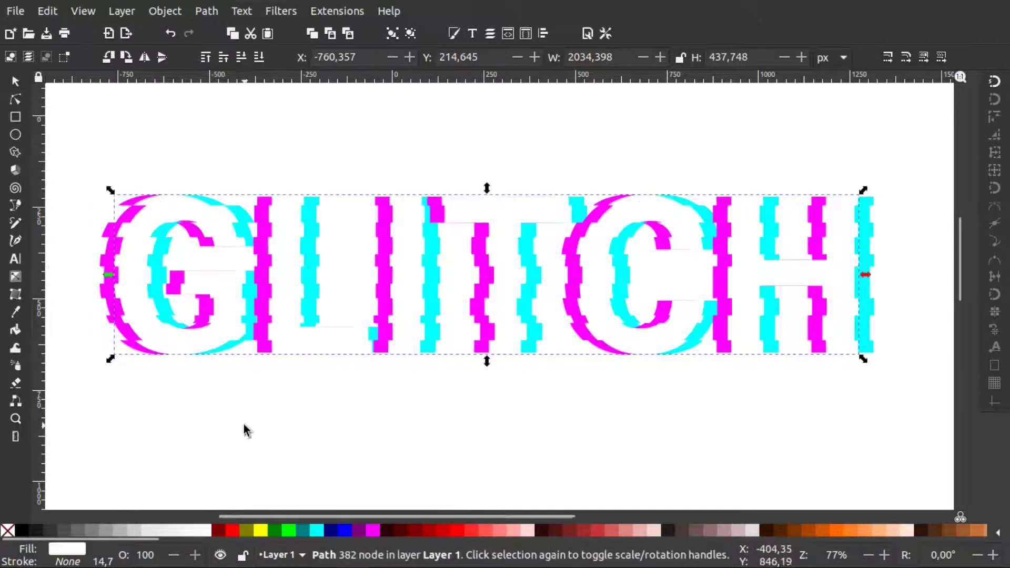
Draw a rectangle over GLITCH, fill it black and send it to the bottom
scroll(244, 425, right, 4)
scroll(244, 424, left, 5)
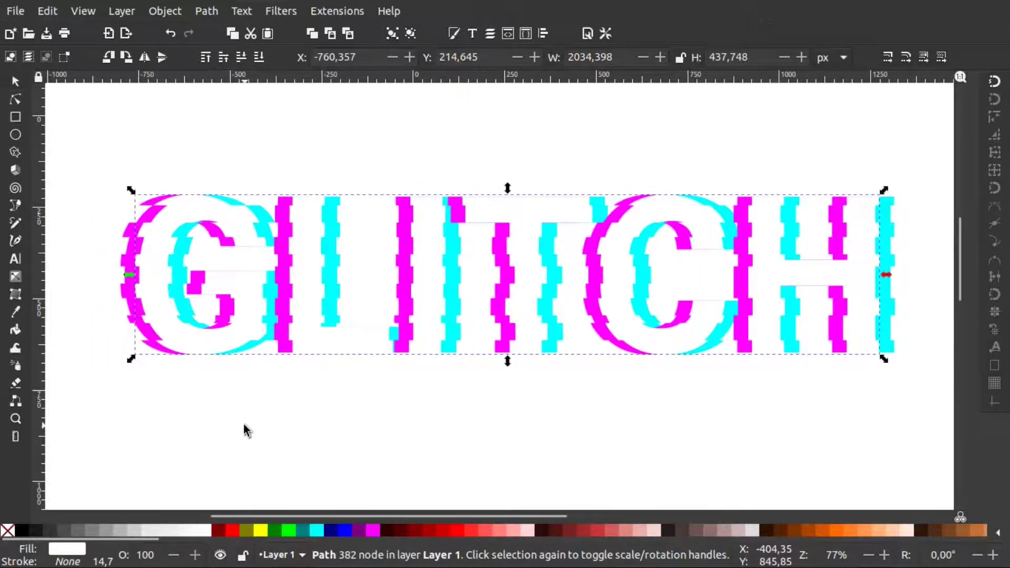
key(minus)
key(minus)
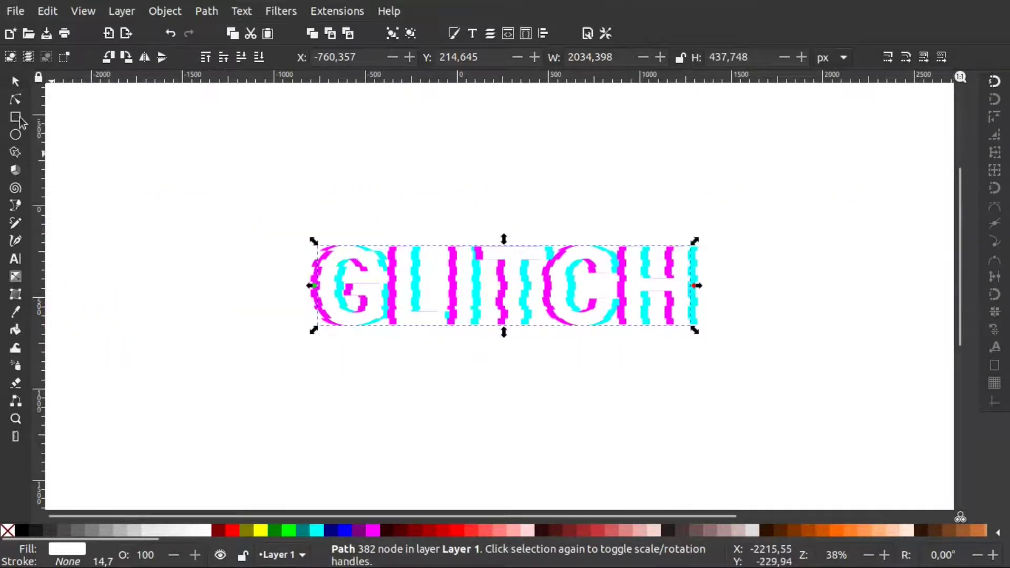
click(19, 120)
mouse_move(291, 210)
mouse_down()
mouse_move(507, 312)
mouse_move(769, 394)
mouse_up()
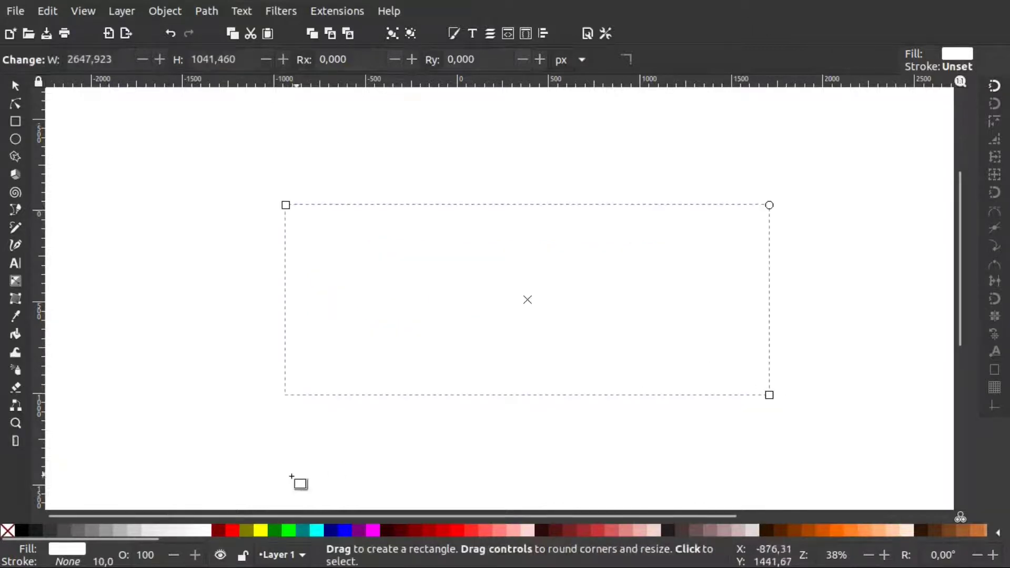
click(21, 530)
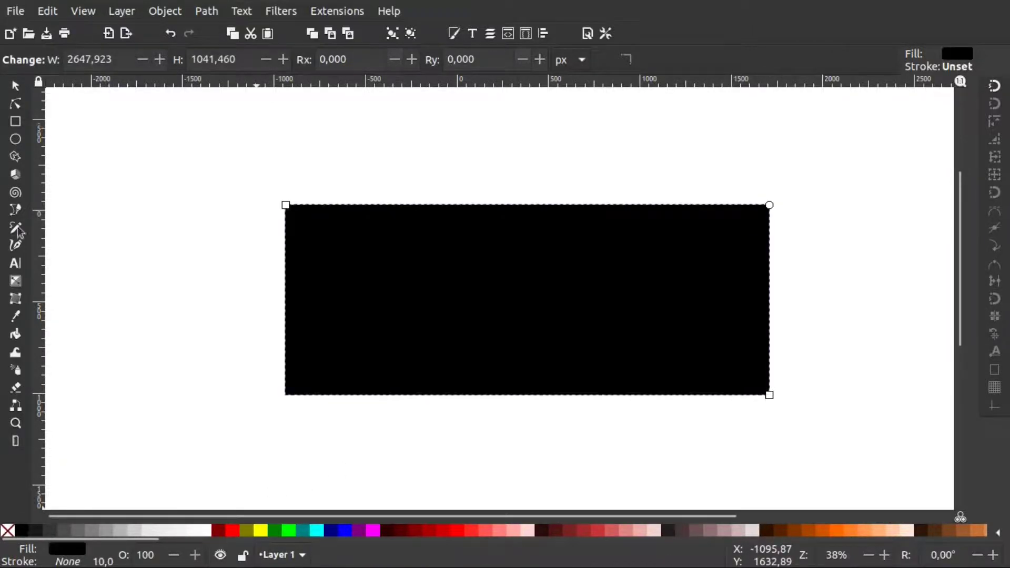
click(13, 88)
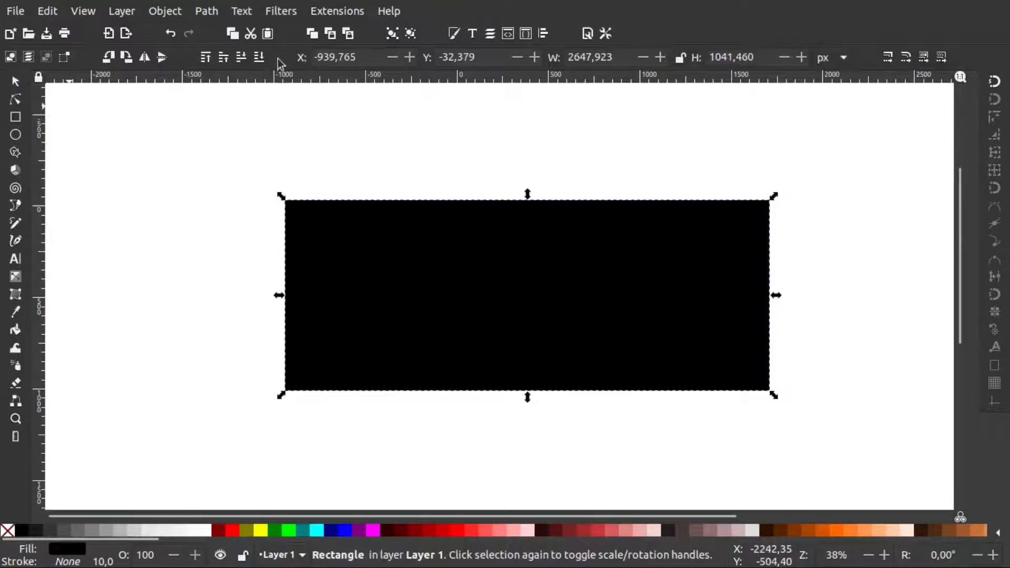
click(257, 57)
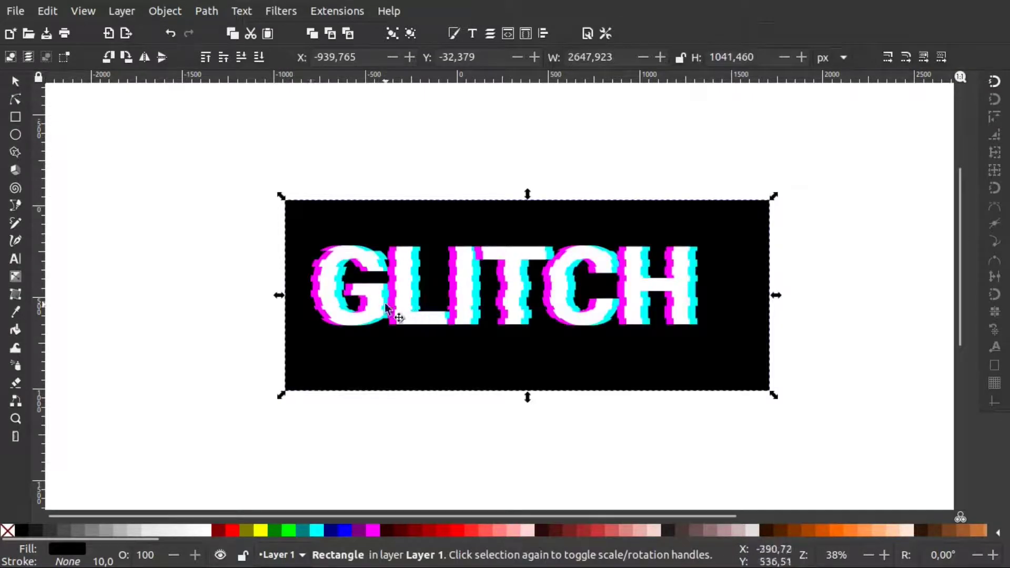
Move and enlarge the black rectangle so it surrounds the text as a backdrop
drag(518, 347, 495, 337)
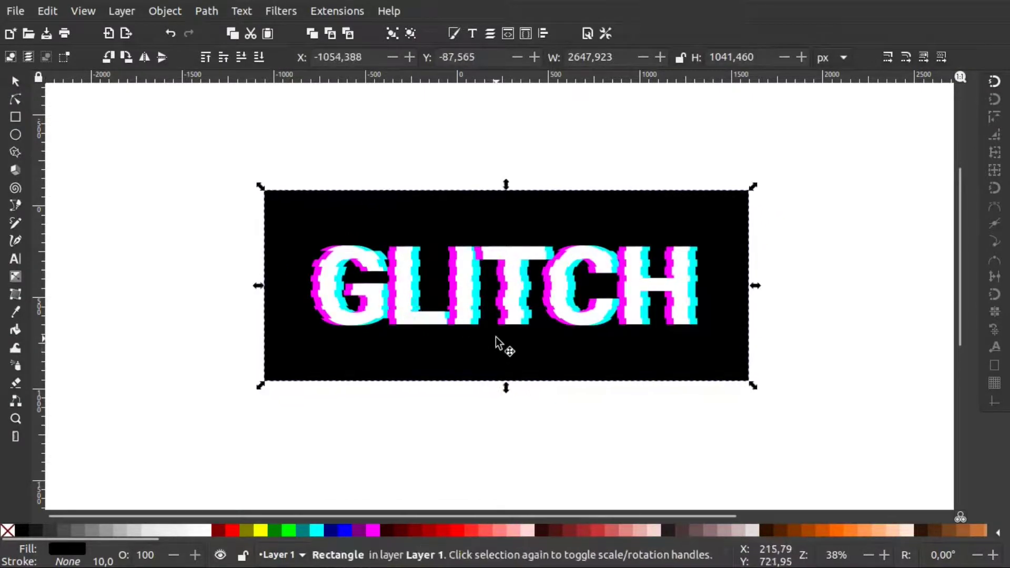
drag(756, 388, 858, 446)
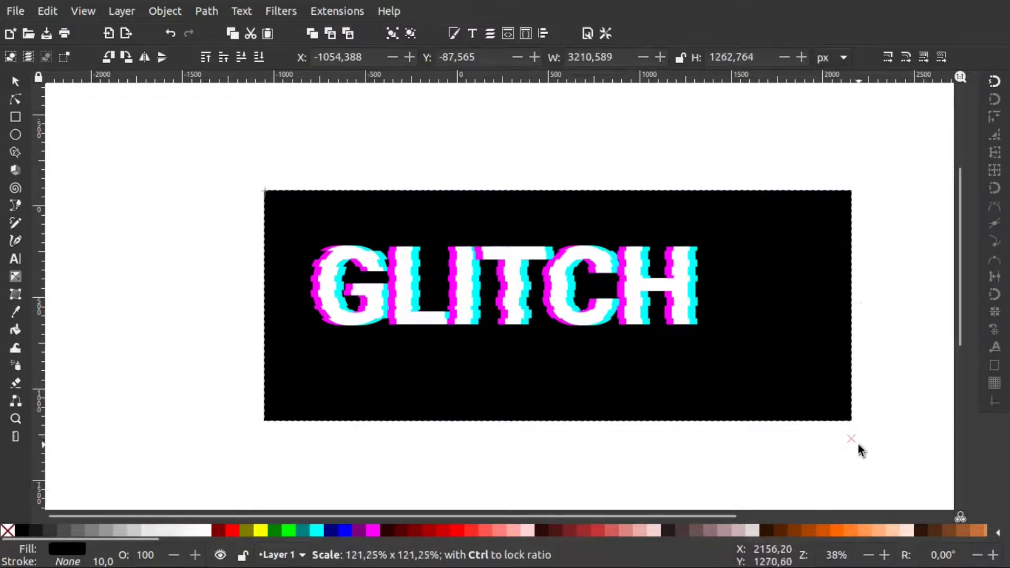
drag(772, 390, 732, 367)
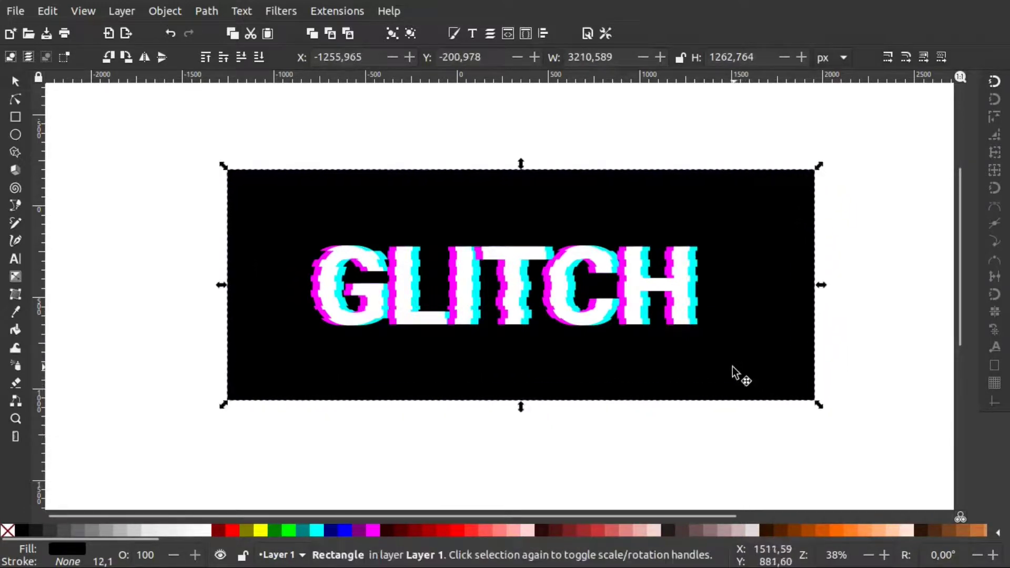
ctrl+scroll(732, 366, up, 1)
ctrl+scroll(732, 366, up, 1)
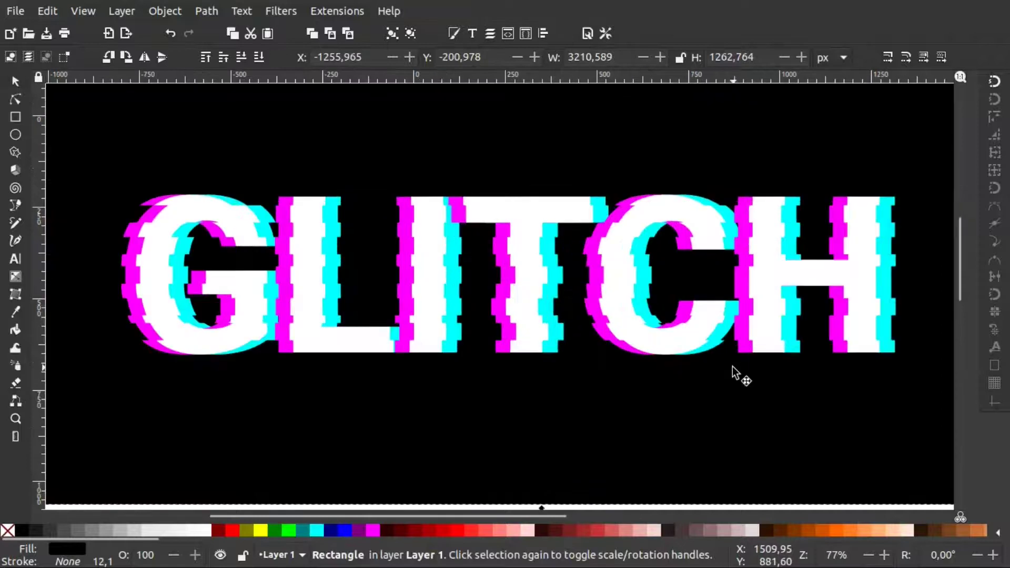
key(minus)
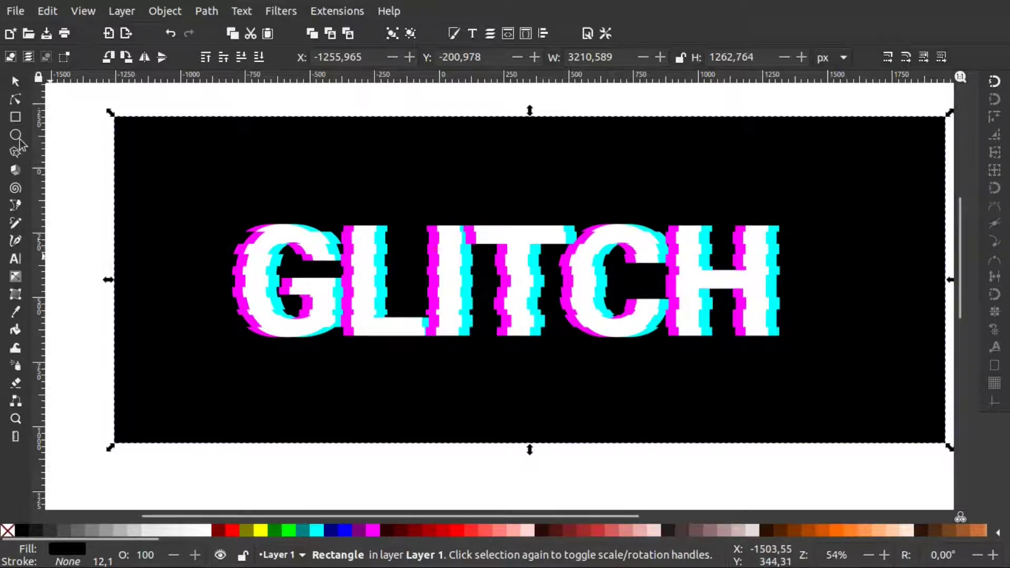
Draw a thin black bar above the backdrop, shorten it from the side, and duplicate it
click(15, 118)
scroll(235, 169, up, 3)
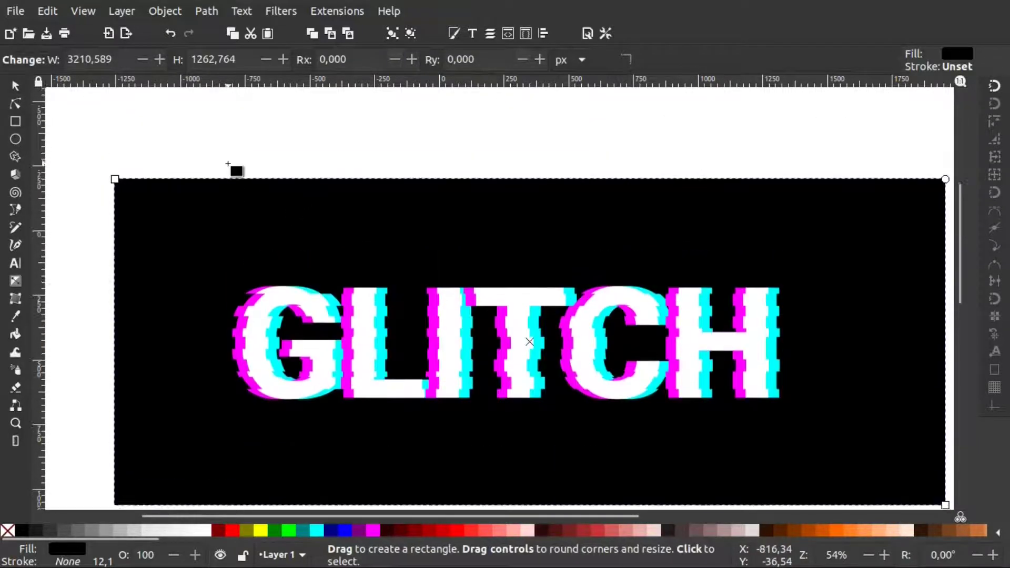
drag(240, 135, 388, 141)
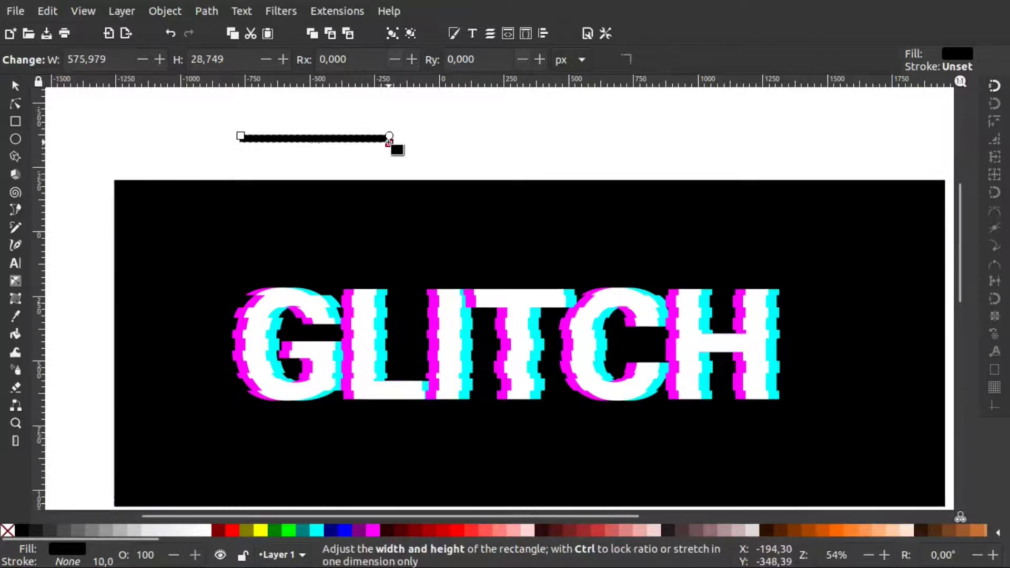
click(14, 87)
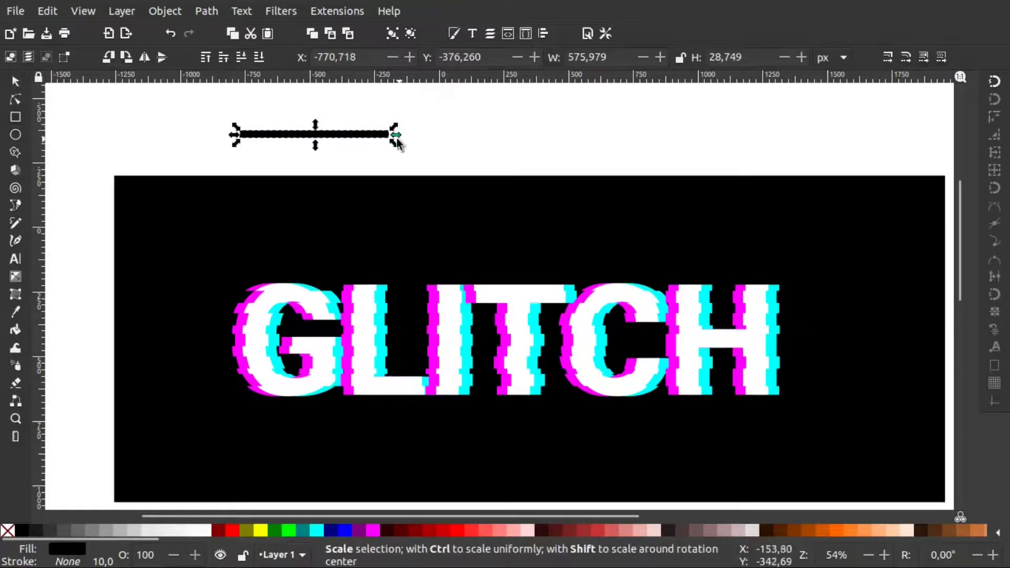
drag(396, 134, 334, 135)
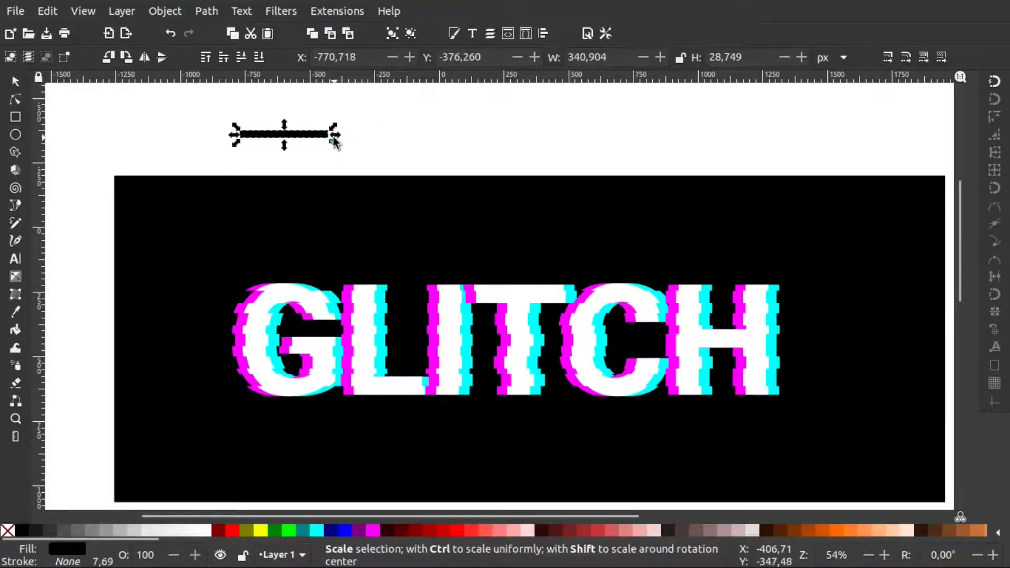
right_click(279, 135)
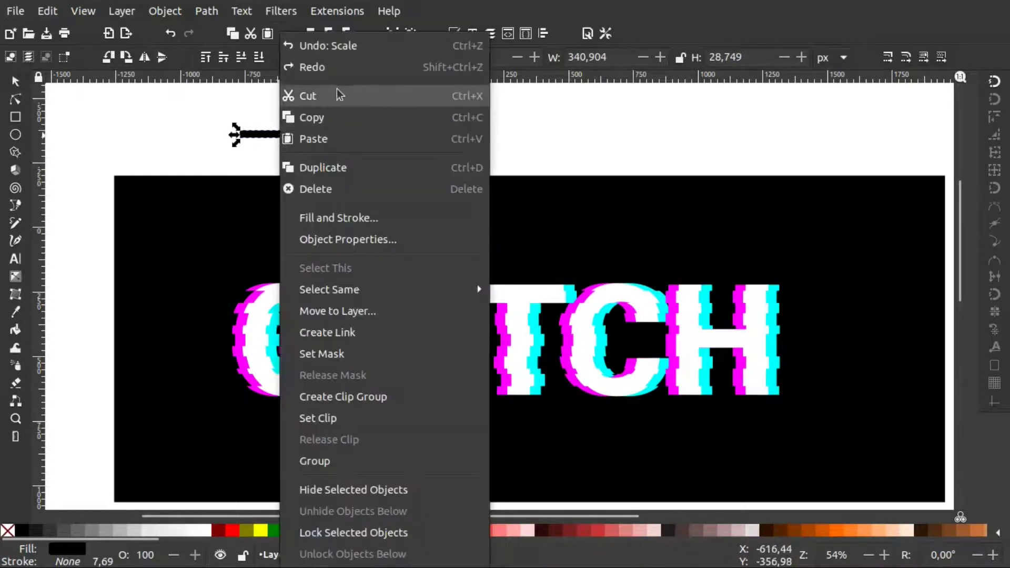
click(322, 167)
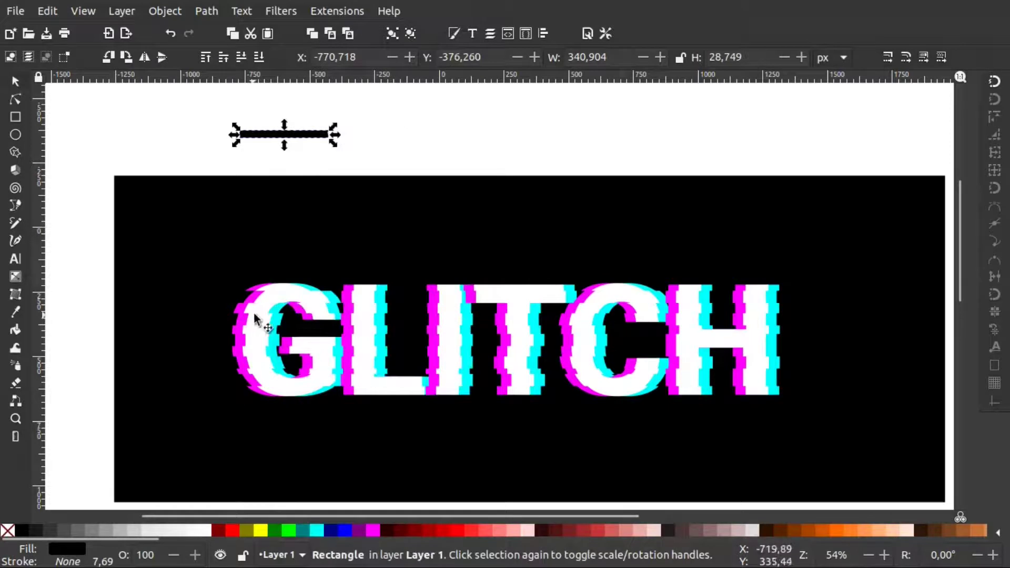
Colour the bar copies Aqua and Fuchsia, offsetting the cyan right and magenta left
click(317, 531)
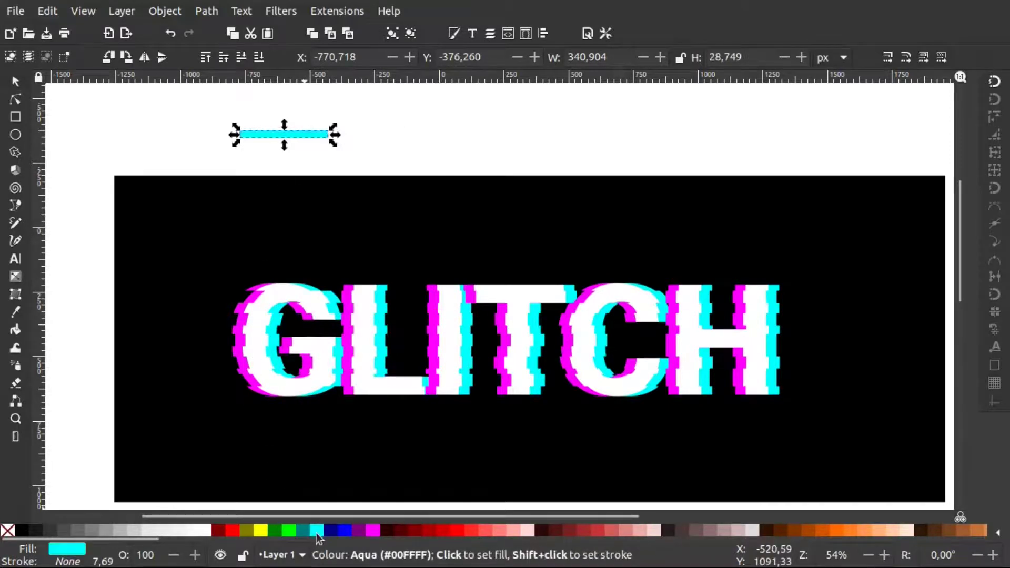
click(258, 58)
key(Right)
key(Right)
key(Right)
key(Right)
key(Right)
key(Right)
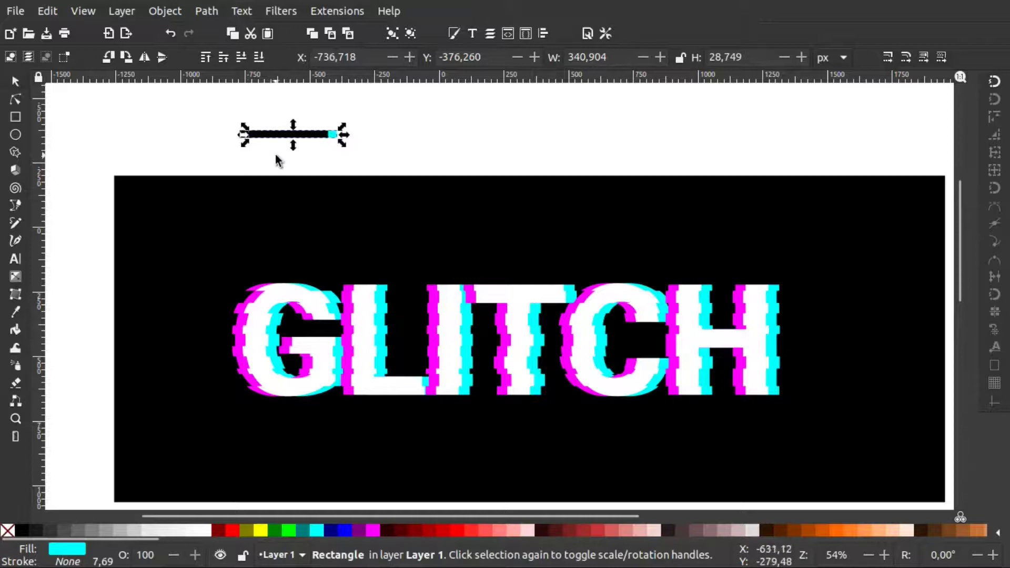
key(Home)
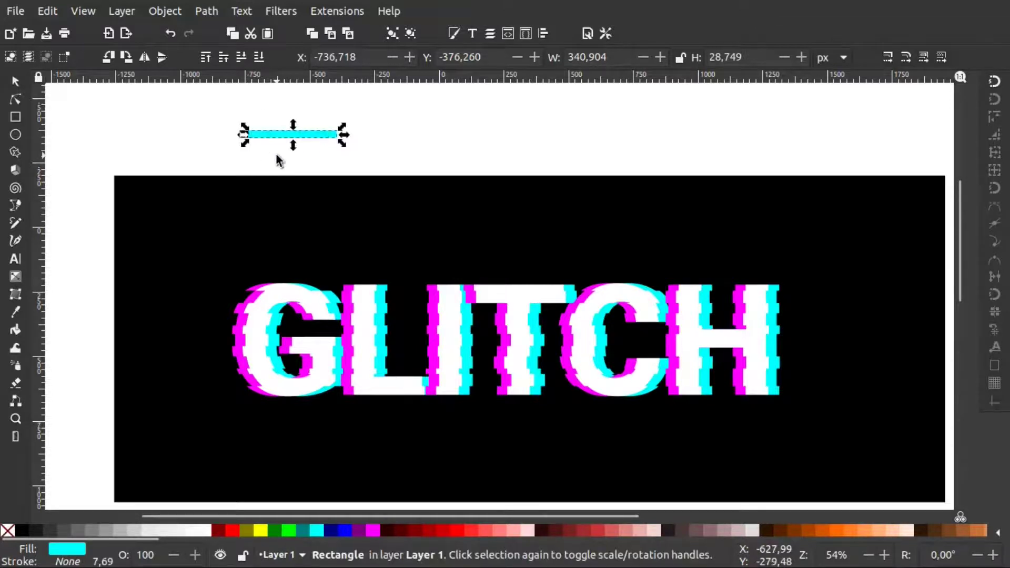
drag(312, 129, 287, 129)
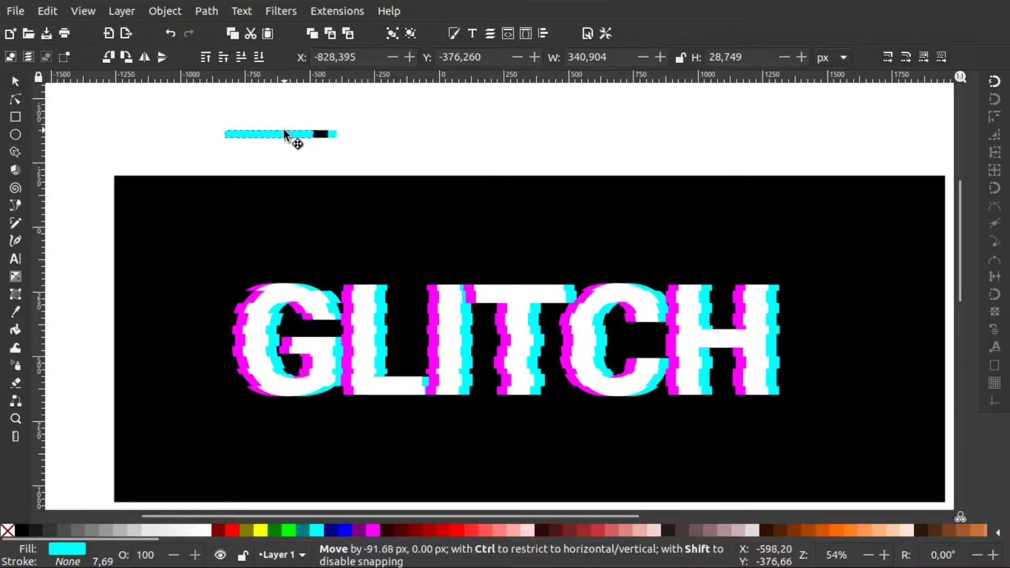
click(372, 530)
Raise the original bar above the coloured copies, make it white, and select all three
click(374, 137)
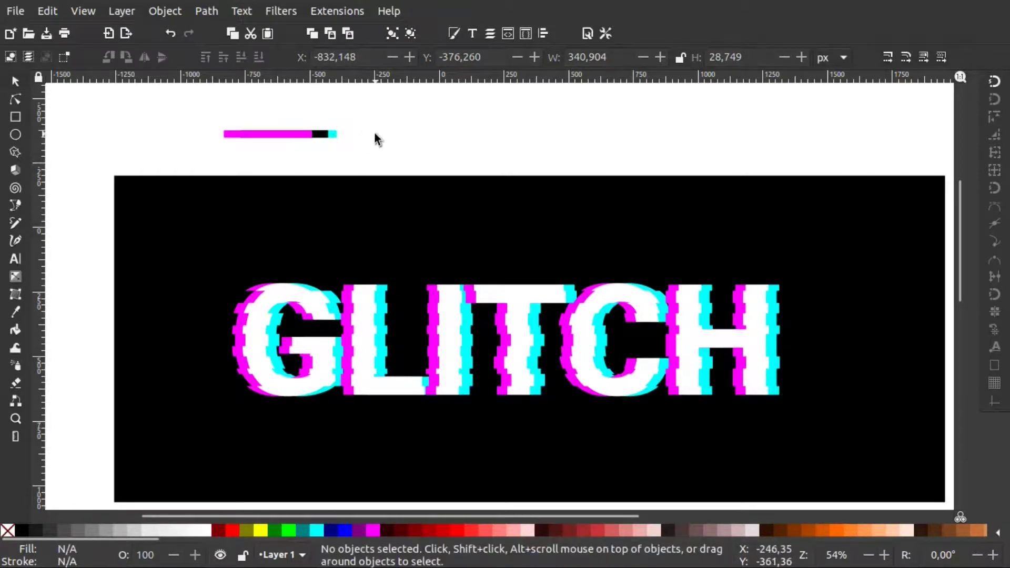
click(322, 132)
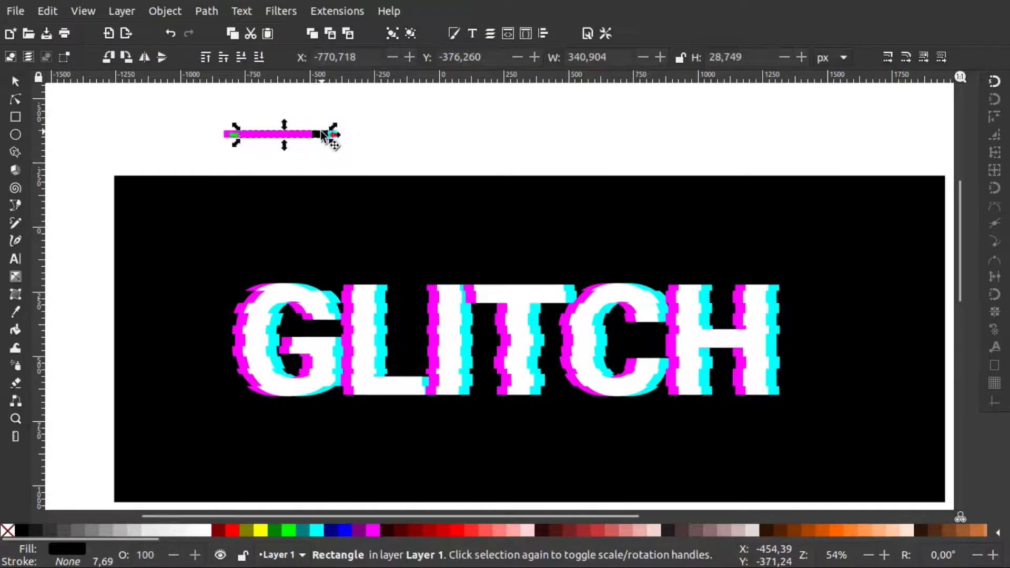
click(206, 57)
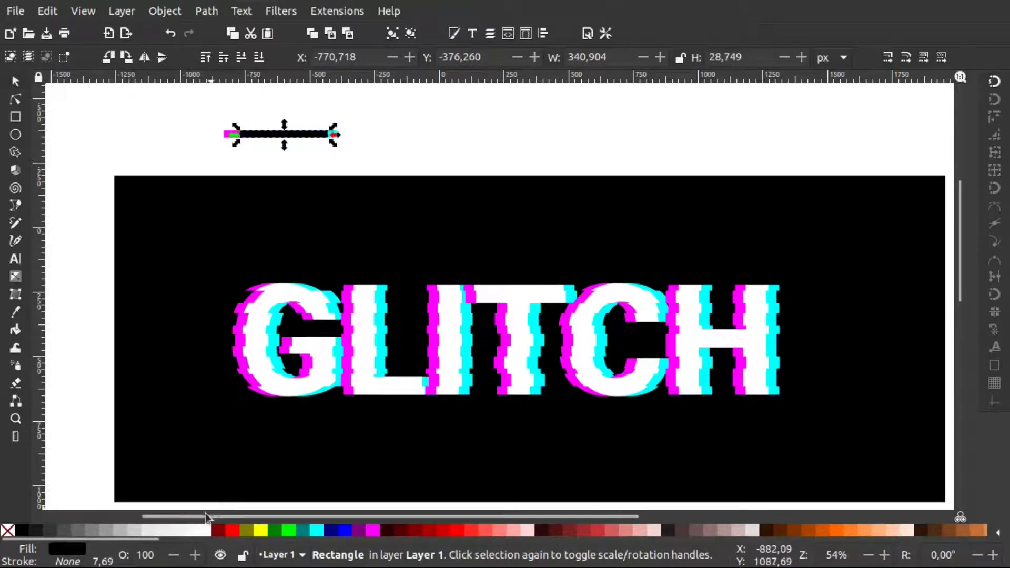
click(204, 532)
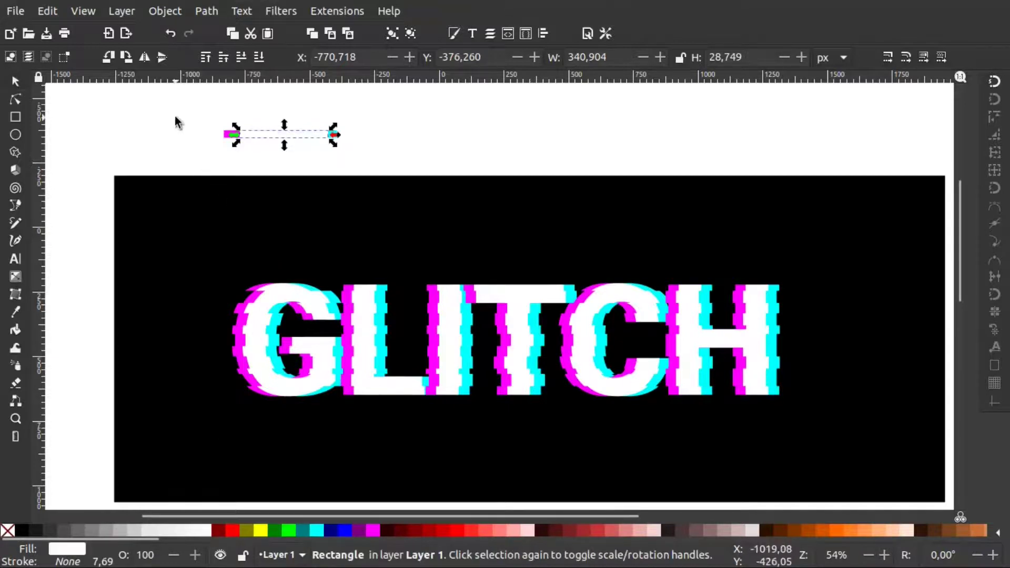
drag(185, 108, 383, 147)
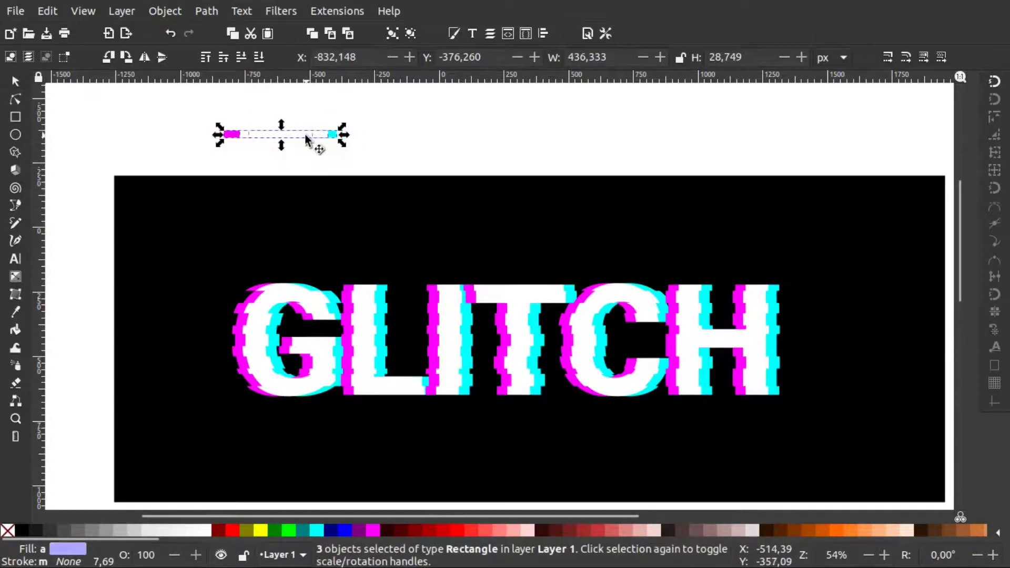
Group the three bars and move the group onto the black background beneath the G
click(393, 37)
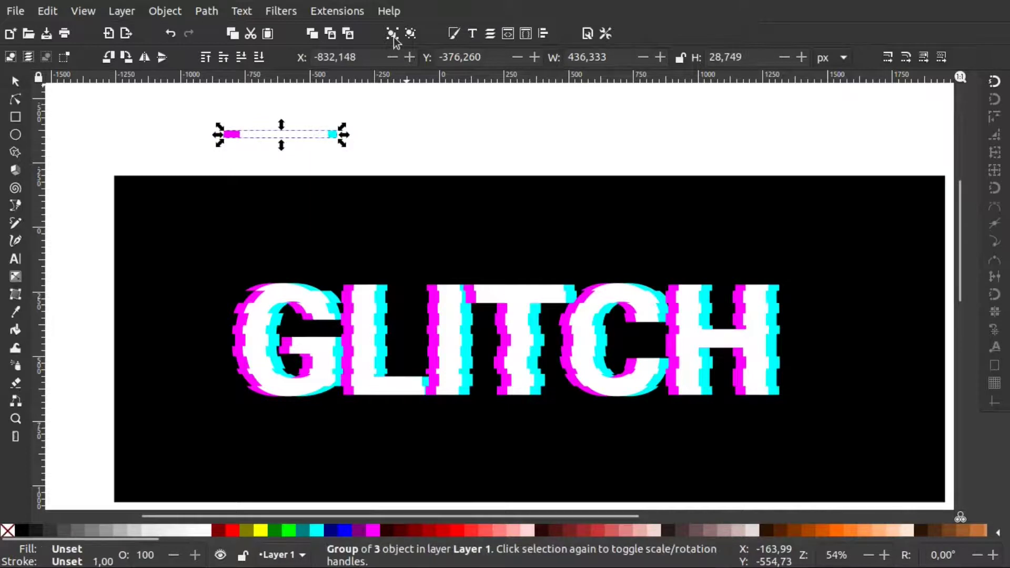
drag(286, 133, 276, 269)
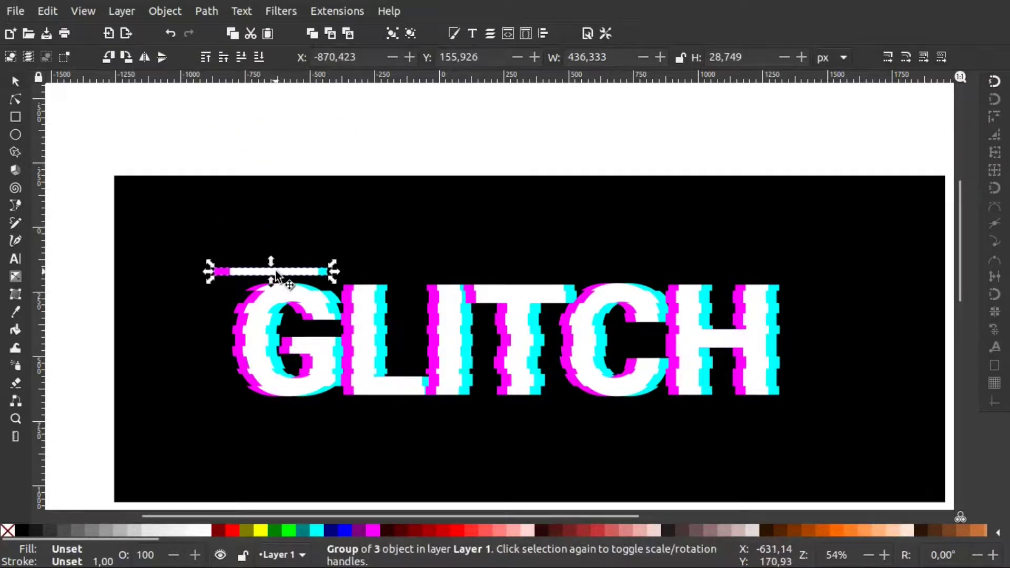
scroll(275, 270, down, 3)
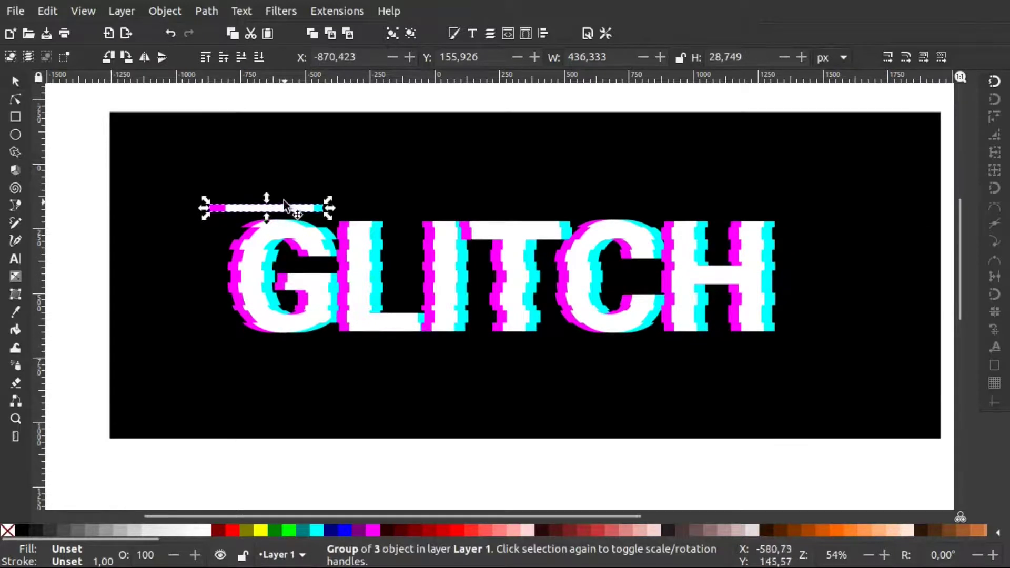
mouse_move(280, 206)
mouse_down()
mouse_move(316, 342)
mouse_move(283, 342)
mouse_move(614, 195)
mouse_move(724, 341)
mouse_up()
Scatter bar copies near the C and H, shortening one and placing it left of the G
key(ctrl+d)
key(ctrl+d)
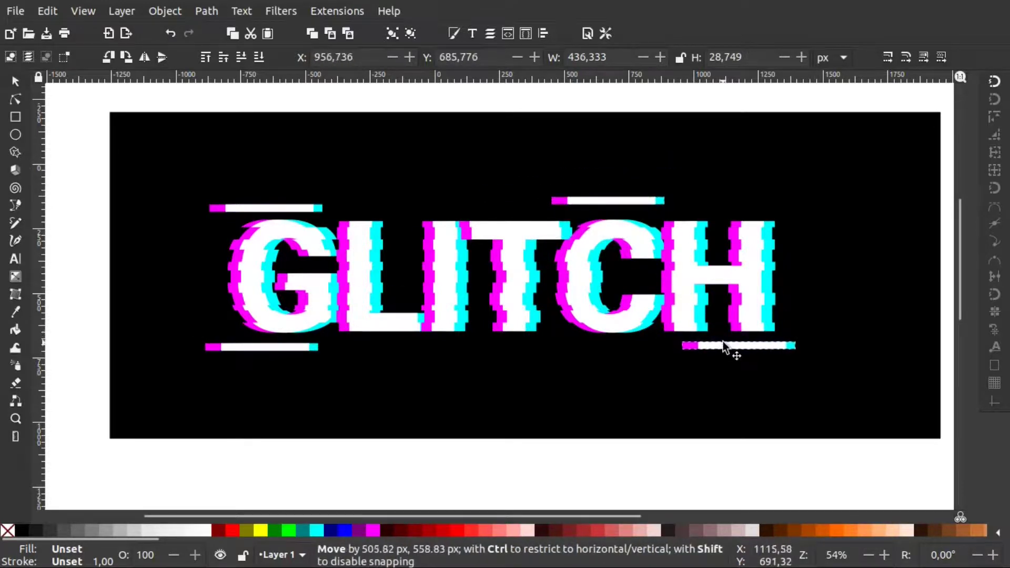
key(ctrl+d)
mouse_move(724, 340)
mouse_down()
mouse_move(826, 242)
mouse_move(824, 250)
mouse_up()
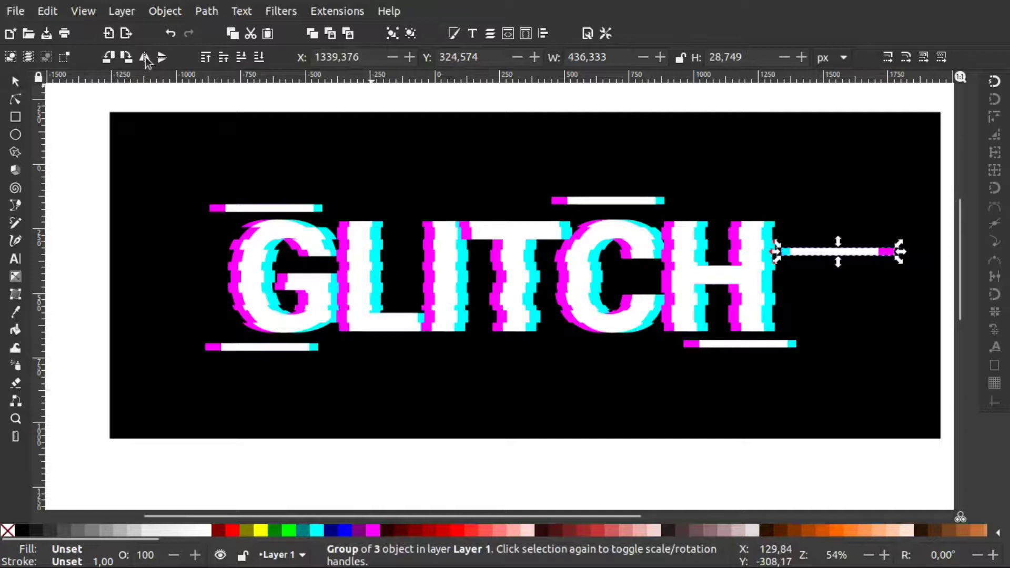
mouse_move(900, 258)
mouse_down()
mouse_move(852, 271)
mouse_move(900, 255)
mouse_move(824, 253)
mouse_up()
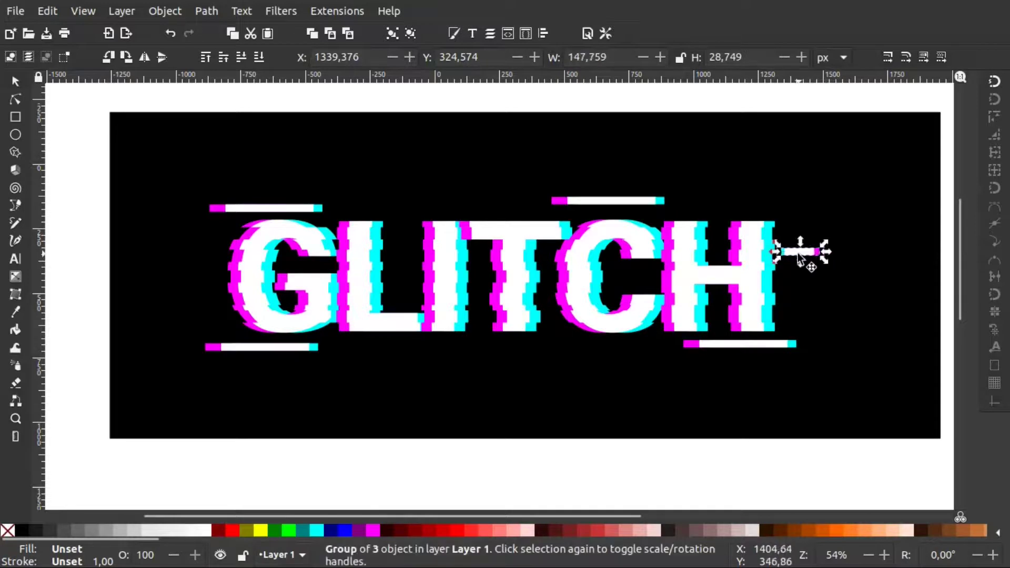
drag(802, 255, 794, 316)
drag(722, 296, 206, 254)
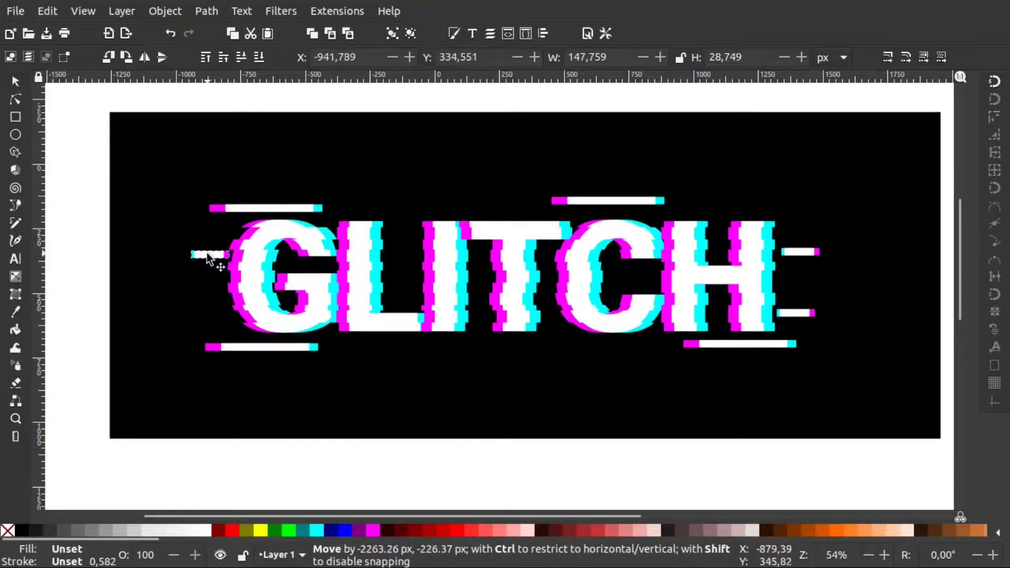
Add more short bar copies: one lower beside the G, another below the letters, then duplicate it
key(ctrl+d)
mouse_move(207, 252)
mouse_down()
mouse_move(207, 301)
mouse_move(197, 301)
mouse_up()
click(250, 345)
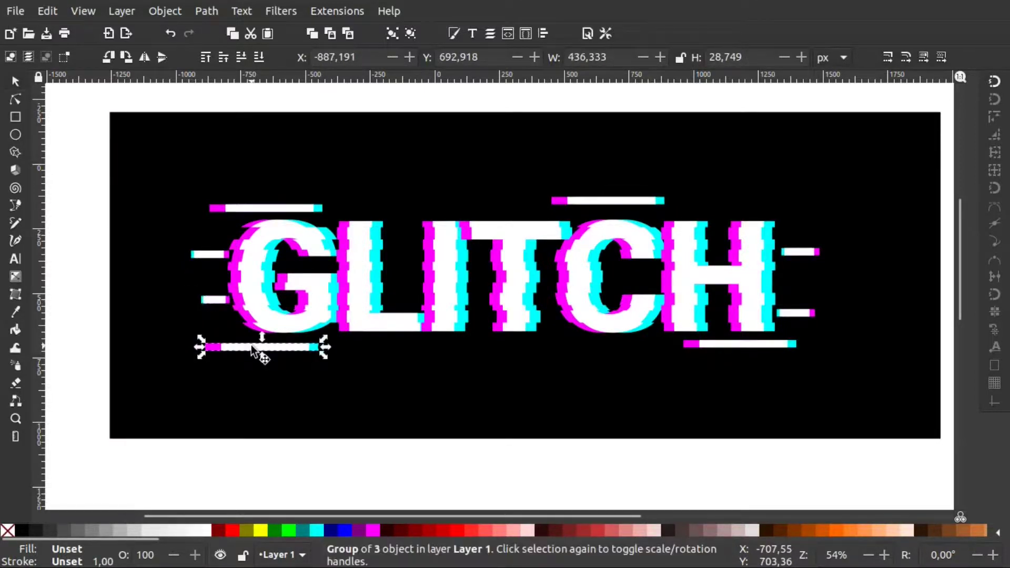
key(ctrl+d)
drag(251, 345, 437, 270)
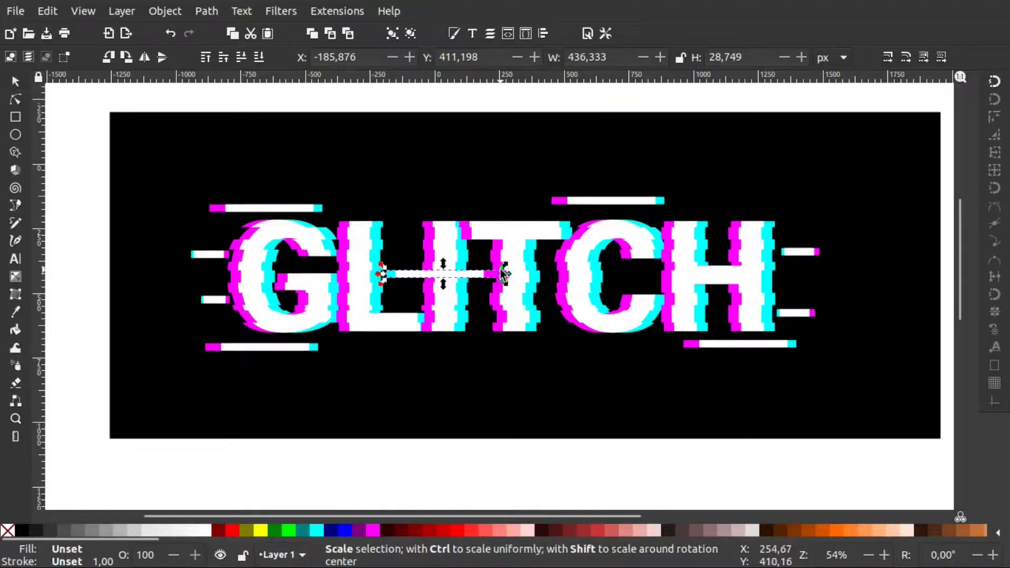
mouse_move(502, 272)
mouse_down()
mouse_move(419, 284)
mouse_move(488, 280)
mouse_move(491, 267)
mouse_up()
key(ctrl+z)
key(ctrl+z)
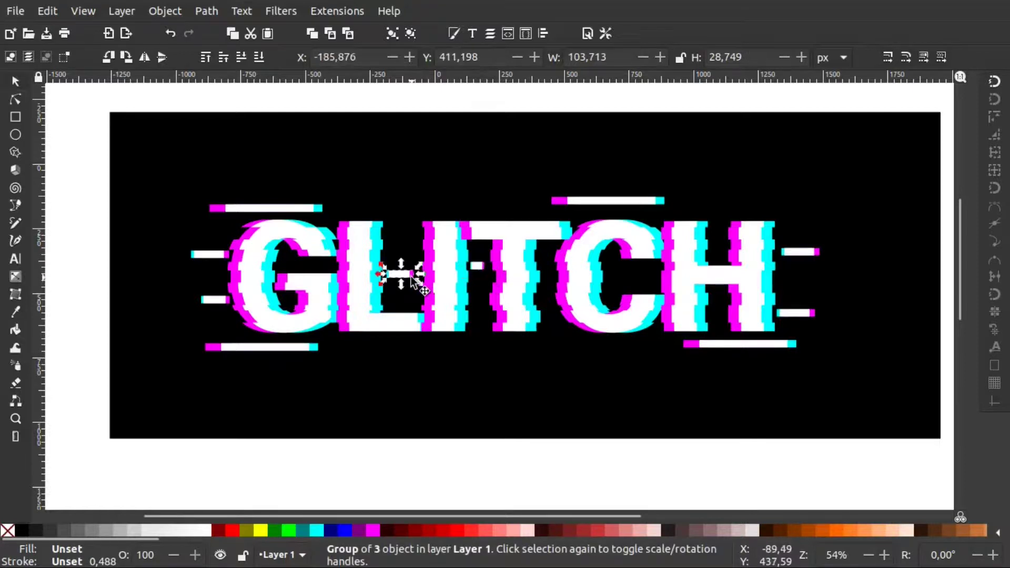
mouse_move(398, 275)
mouse_down()
mouse_move(434, 355)
mouse_move(487, 210)
mouse_move(472, 208)
mouse_move(496, 190)
mouse_move(517, 194)
mouse_move(618, 285)
mouse_move(625, 279)
mouse_move(515, 353)
mouse_move(579, 350)
mouse_move(668, 366)
mouse_move(658, 347)
mouse_move(788, 230)
mouse_move(803, 238)
mouse_up()
key(ctrl+d)
key(ctrl+d)
key(ctrl+d)
key(ctrl+d)
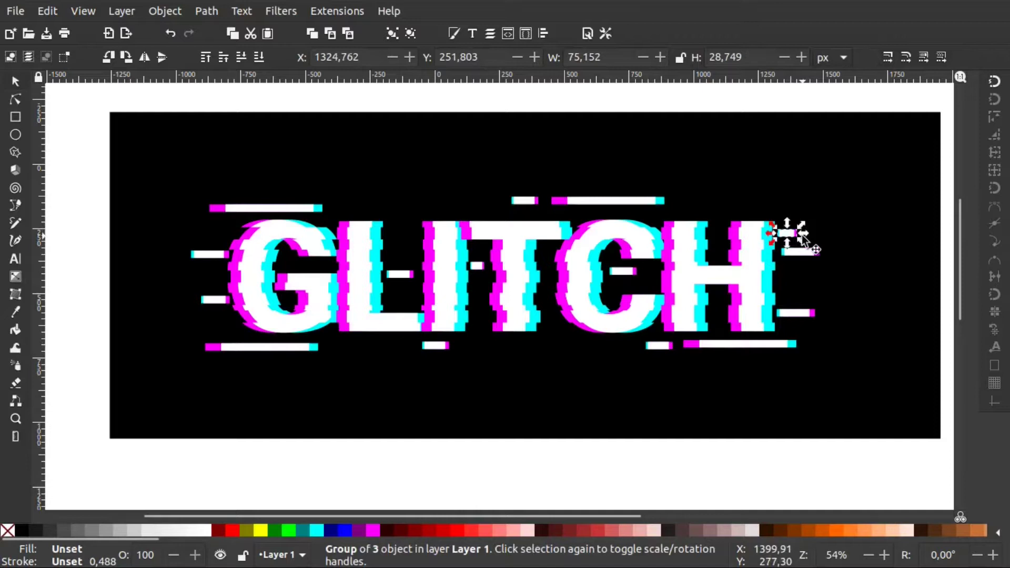
Nudge the small bar beside the H lower and place a duplicate below the letters
click(816, 251)
drag(799, 255, 797, 262)
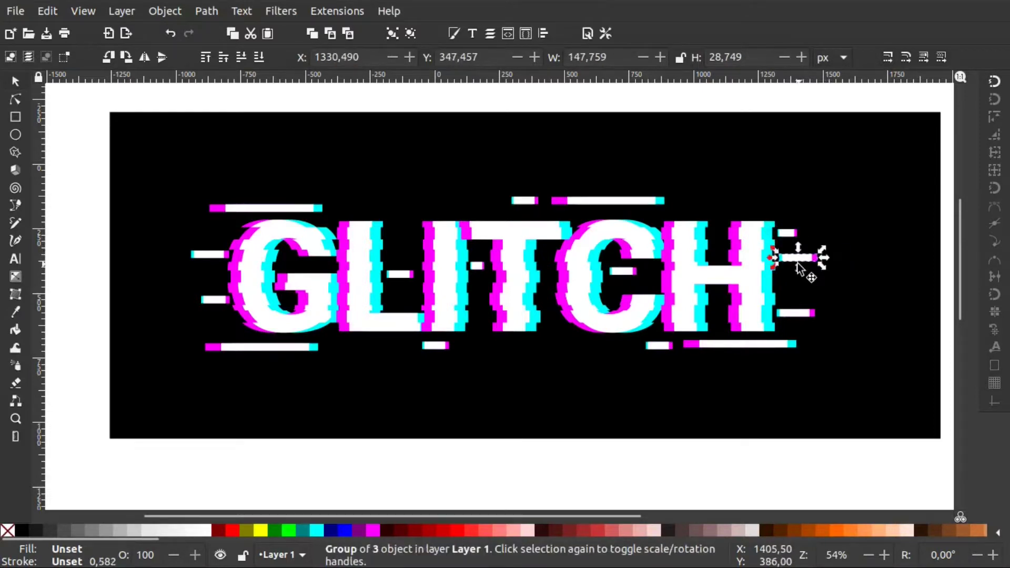
key(ctrl+d)
mouse_move(794, 257)
mouse_down()
mouse_move(497, 322)
mouse_move(517, 347)
mouse_up()
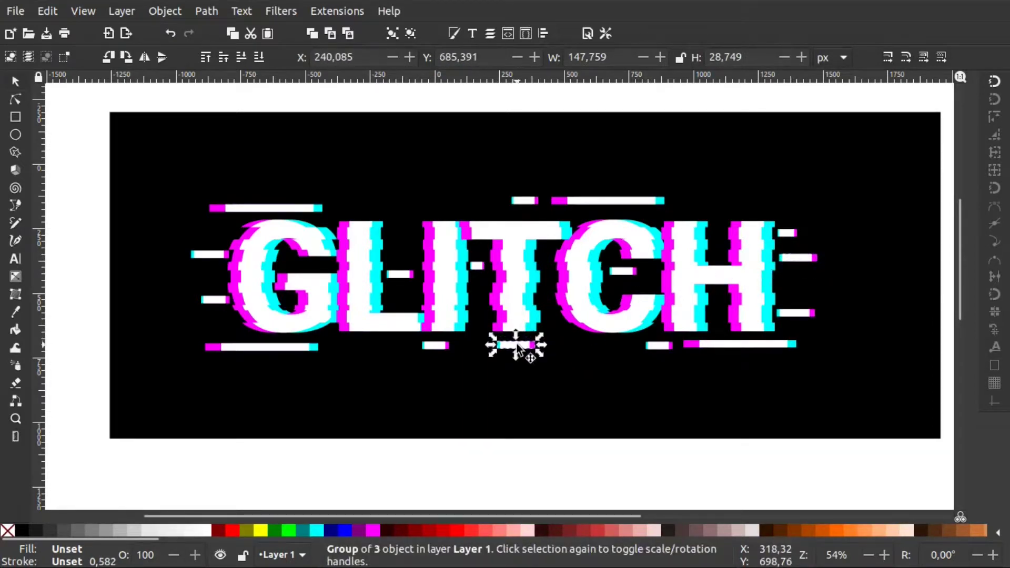
Thin the bottom-left, top-left, long top-right and small top glitch bars
click(287, 345)
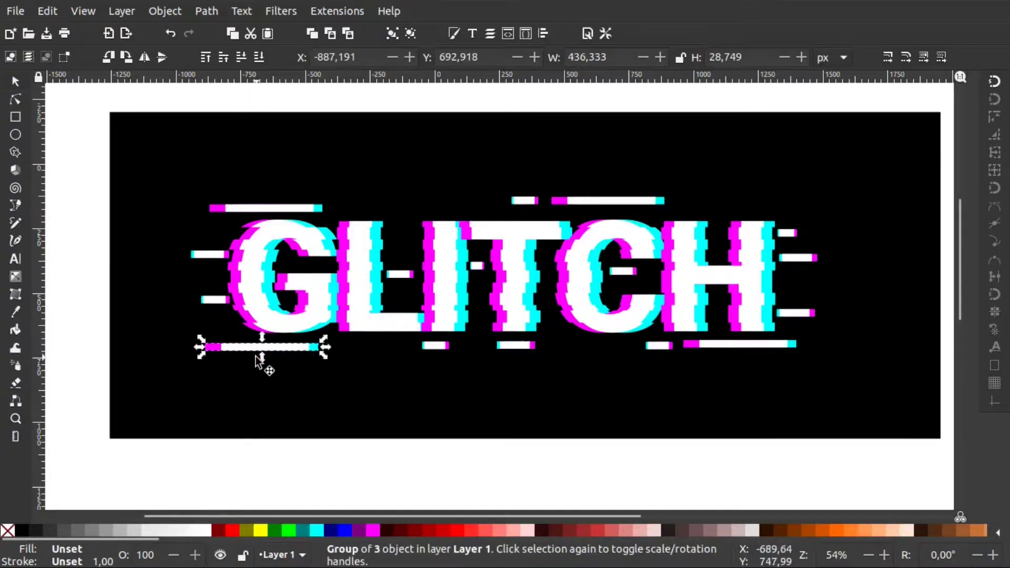
drag(262, 358, 272, 355)
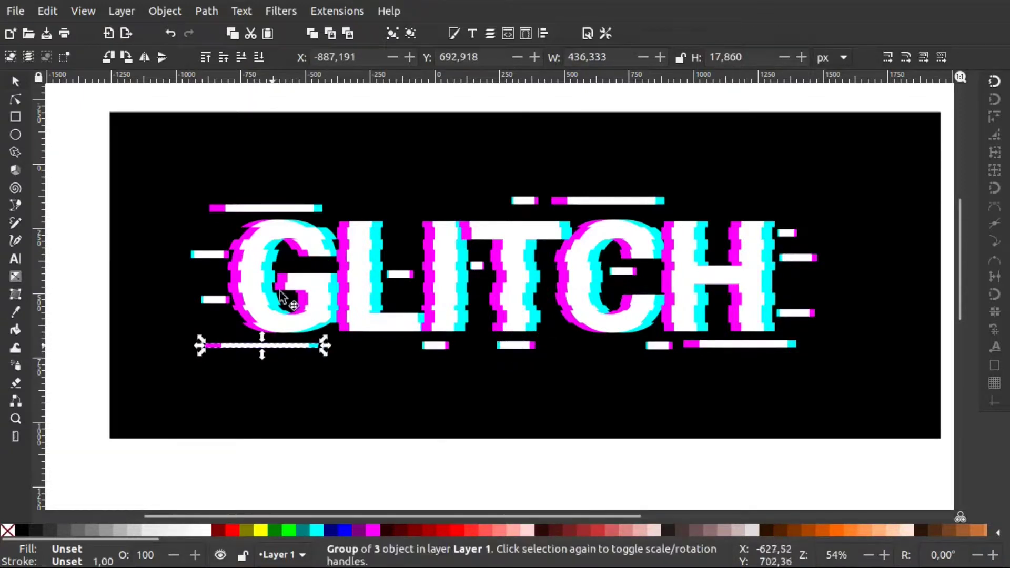
click(266, 206)
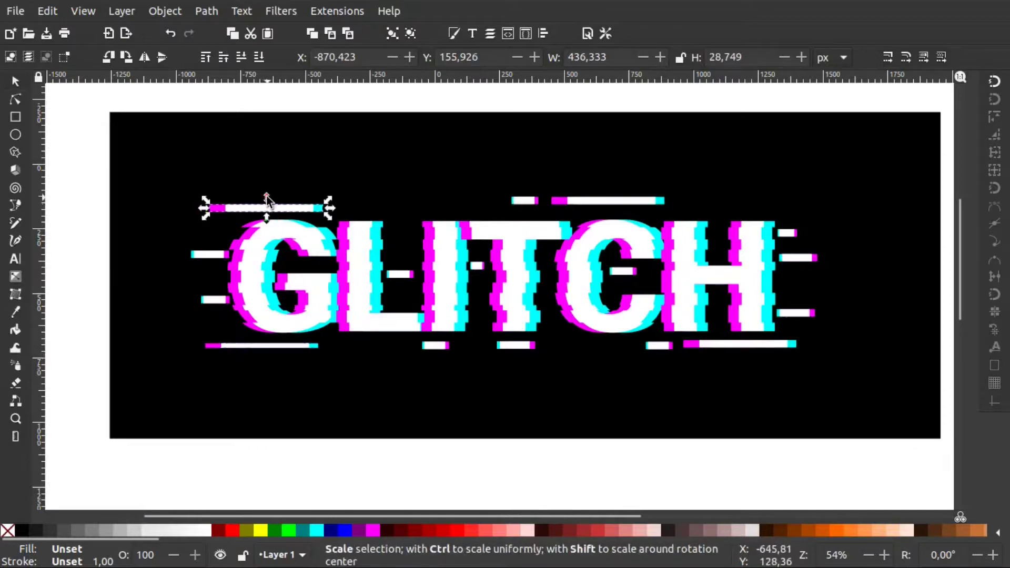
drag(266, 202, 266, 206)
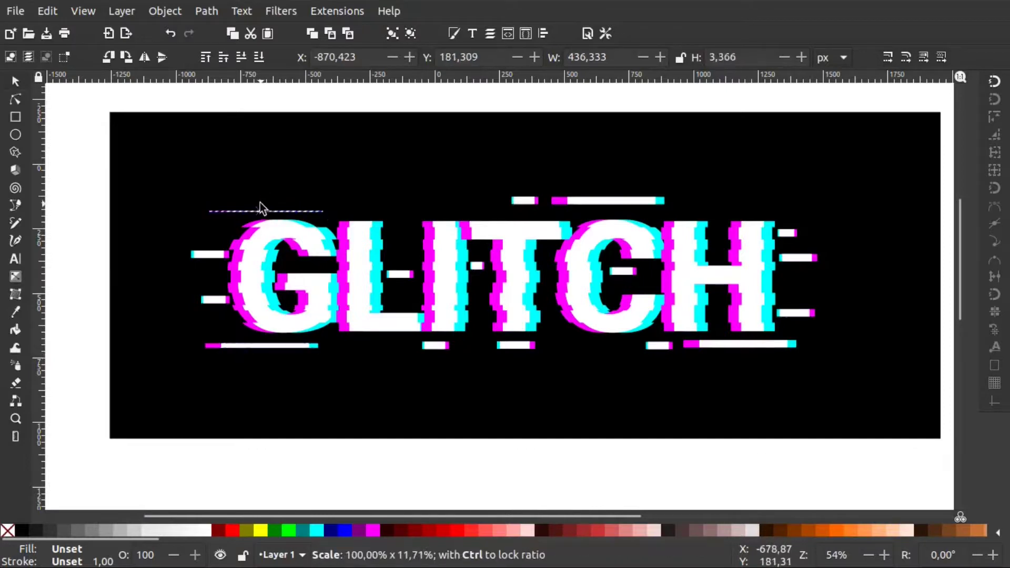
click(573, 199)
drag(611, 191, 615, 192)
click(524, 204)
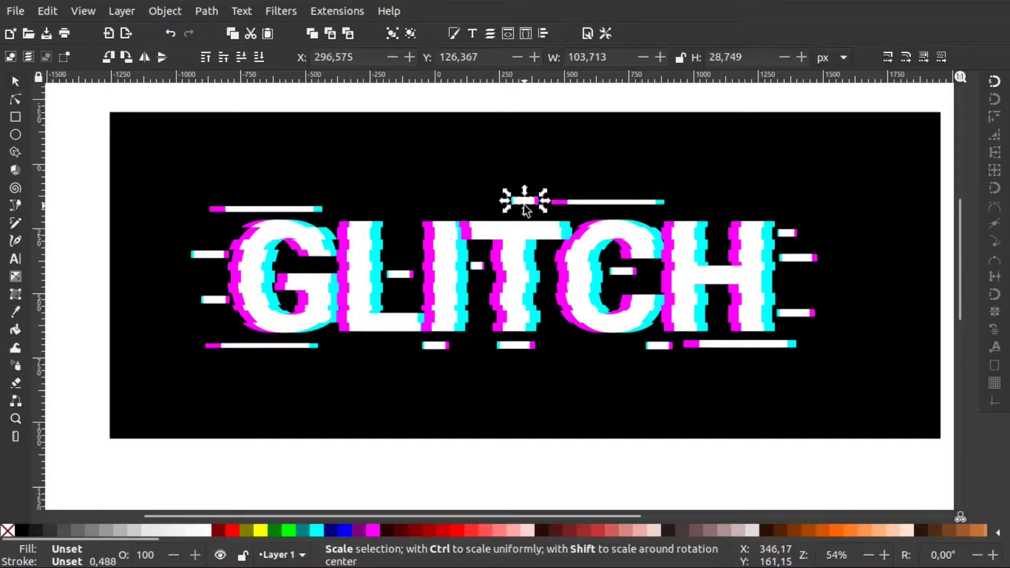
drag(518, 192, 519, 198)
Delete the two bottom-right bars and the leftover cyan piece
click(486, 446)
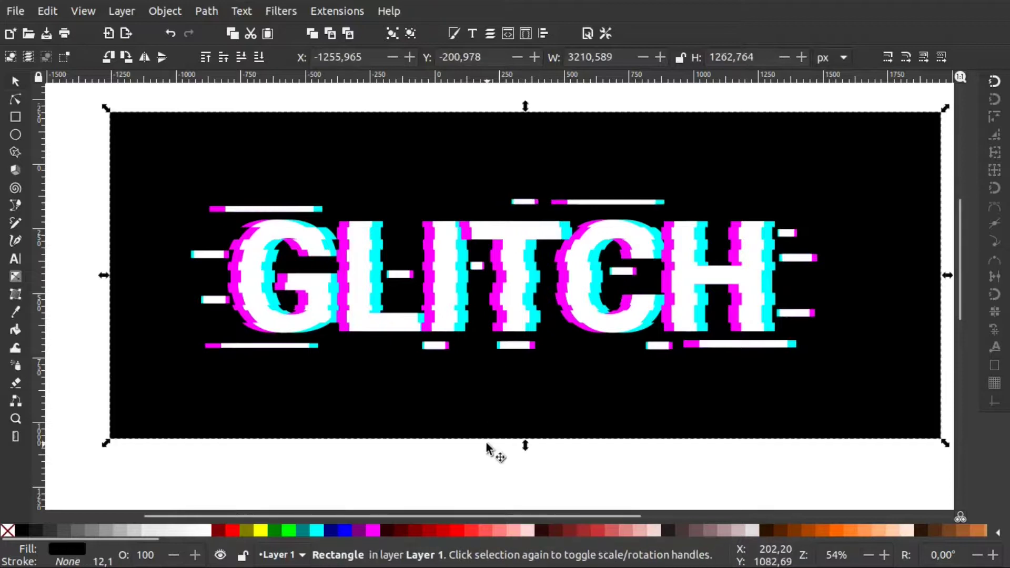
key(Escape)
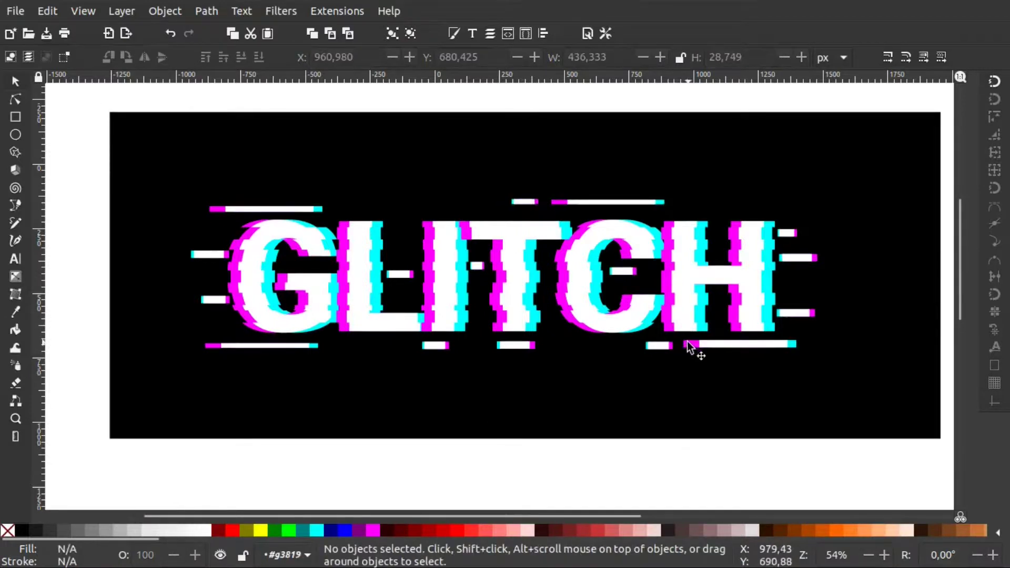
click(689, 345)
key(Delete)
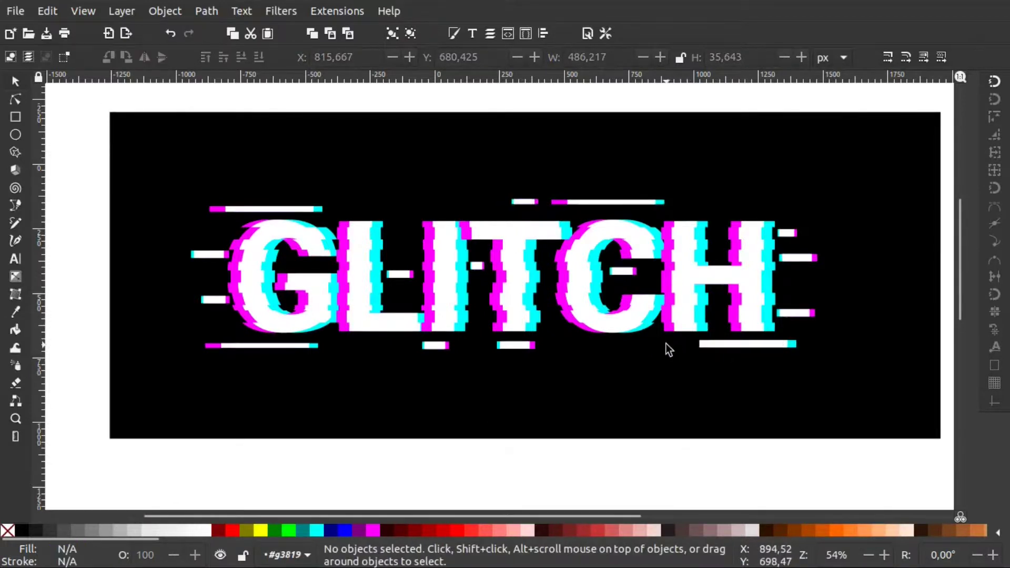
click(717, 347)
key(Escape)
click(716, 347)
key(Delete)
Move the bar group from above TCH to below C and H, with a duplicate placed near T and C
click(596, 204)
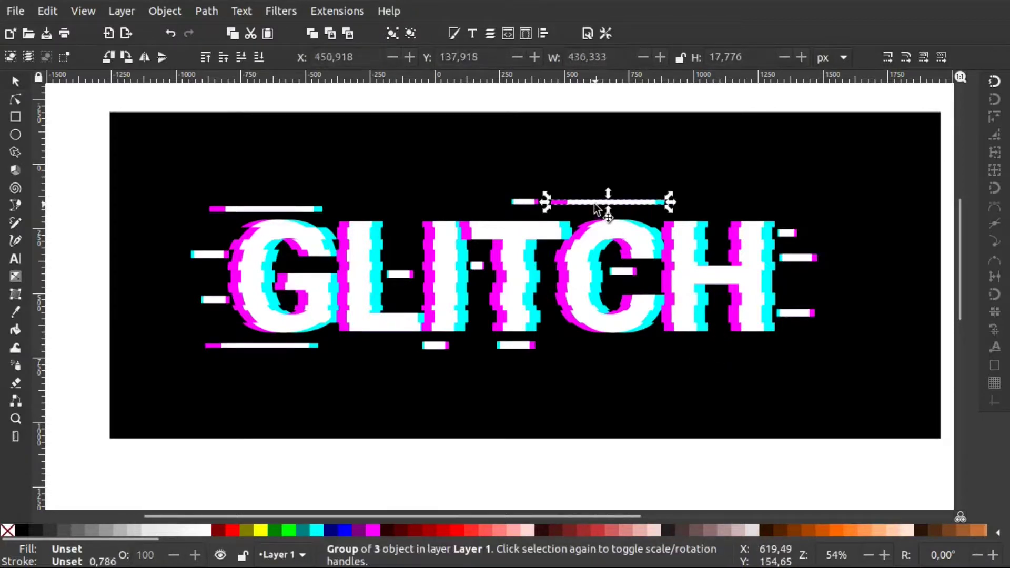
mouse_move(574, 203)
mouse_down()
mouse_move(724, 342)
mouse_move(755, 345)
mouse_move(615, 346)
mouse_up()
key(ctrl+d)
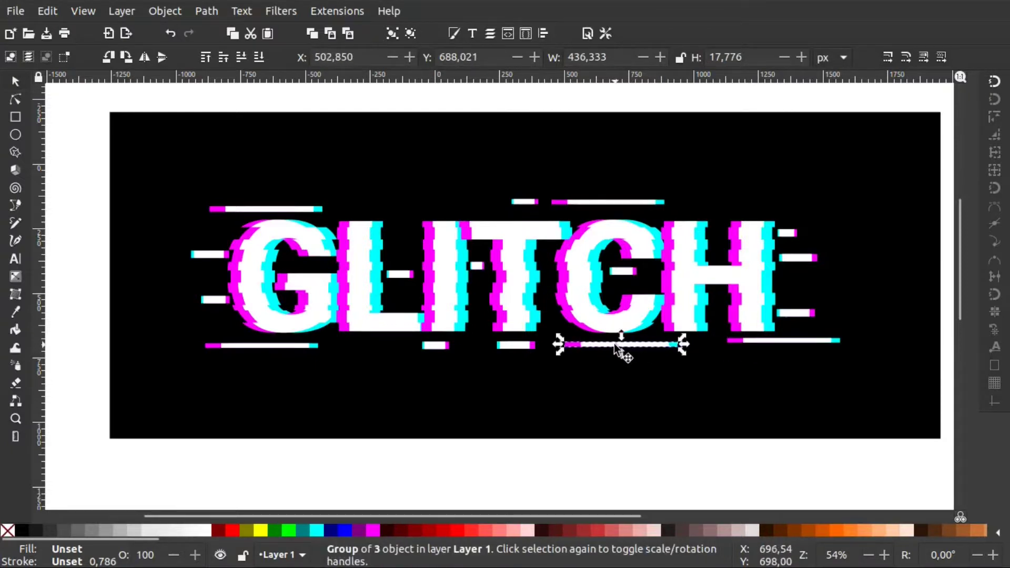
mouse_move(689, 346)
mouse_down()
mouse_move(637, 348)
mouse_move(432, 240)
mouse_up()
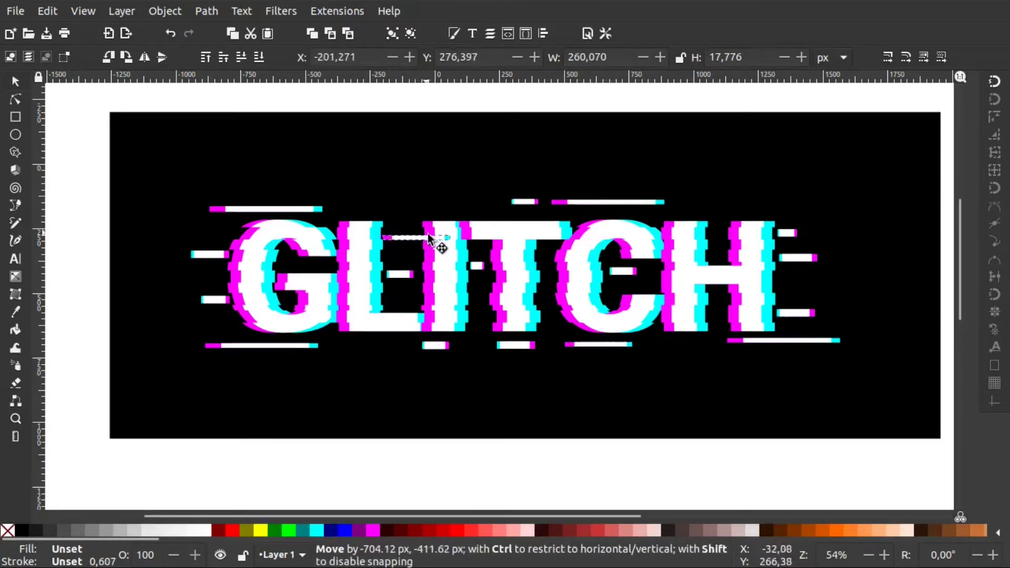
Place a bar group across the G and lower it one step in stacking order
click(236, 59)
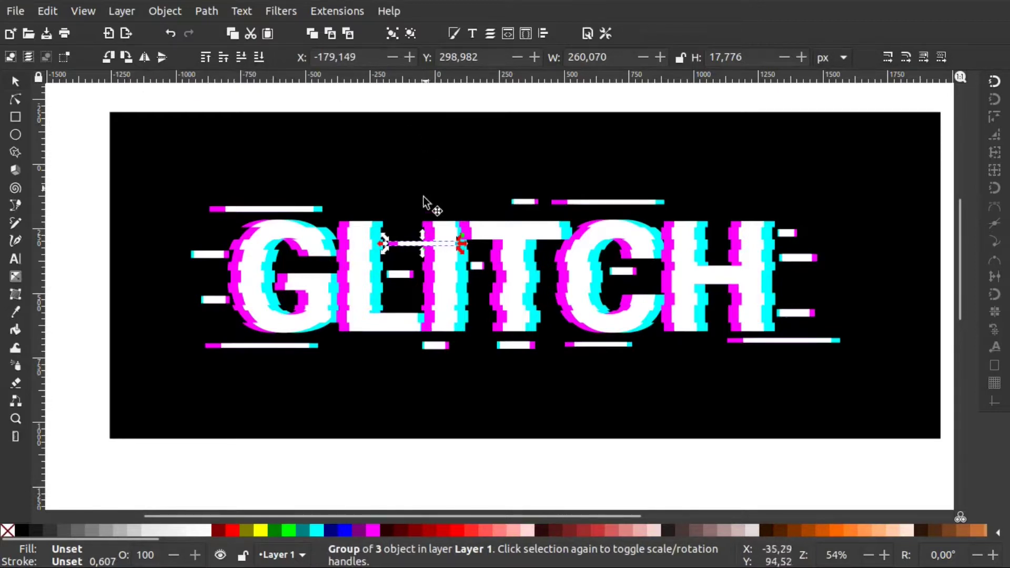
drag(418, 247, 271, 268)
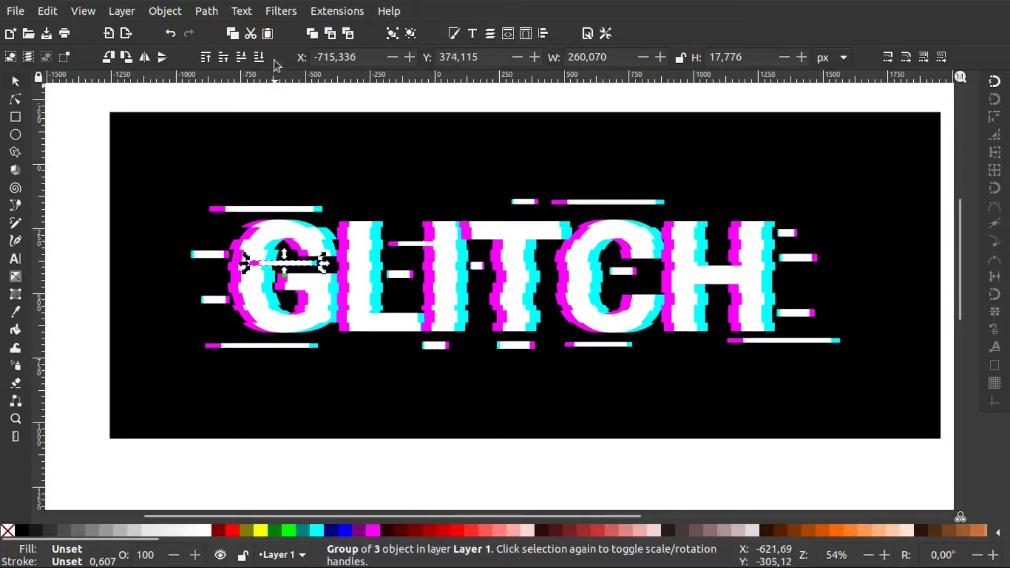
click(237, 58)
click(235, 58)
click(285, 446)
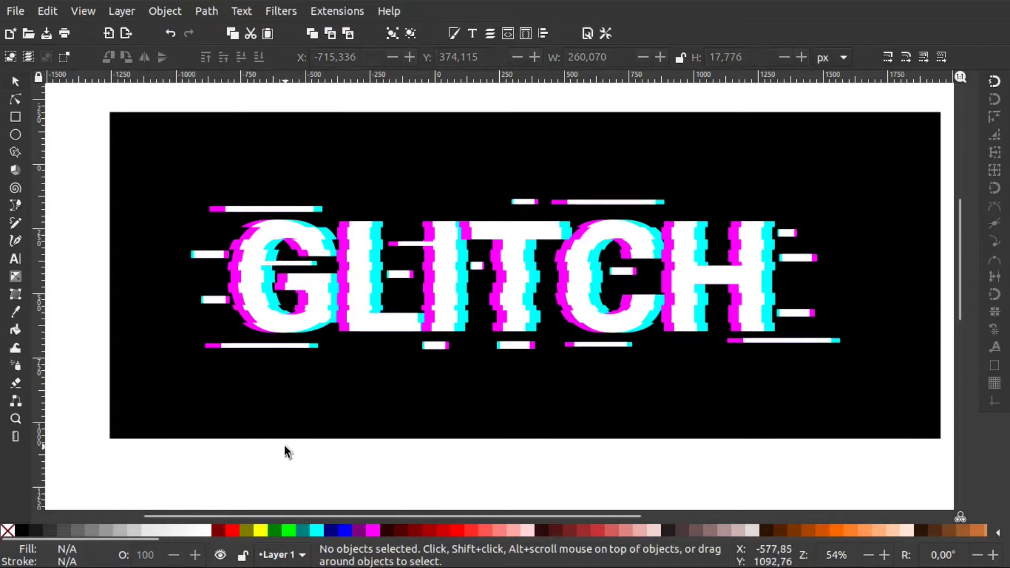
Move a bar from the G over to the C and rescale it narrower and taller
click(308, 269)
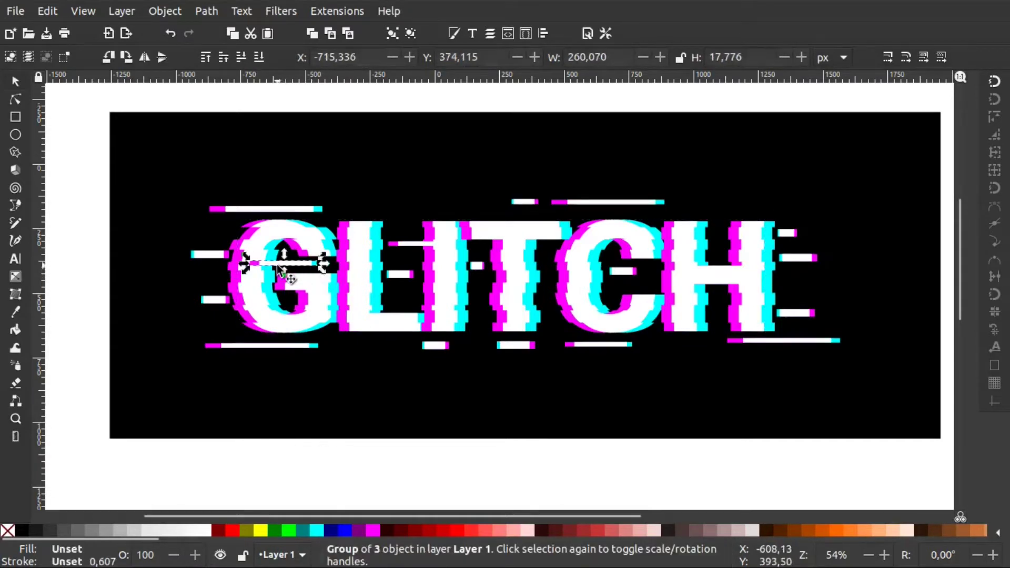
mouse_move(278, 264)
mouse_down()
mouse_move(567, 295)
mouse_move(680, 289)
mouse_move(605, 293)
mouse_move(616, 286)
mouse_up()
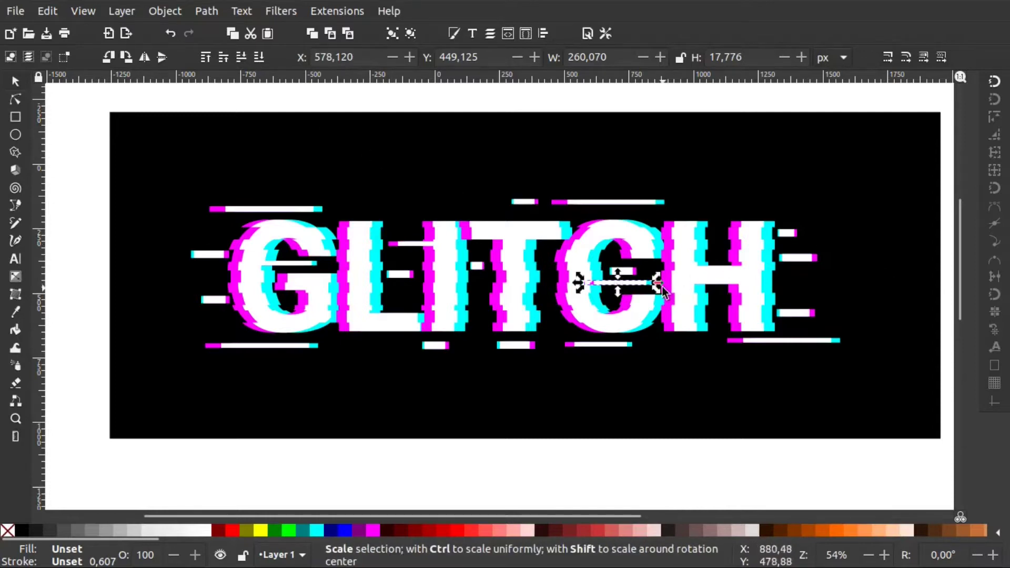
mouse_move(660, 286)
mouse_down()
mouse_move(639, 286)
mouse_move(729, 201)
mouse_move(730, 213)
mouse_up()
click(623, 271)
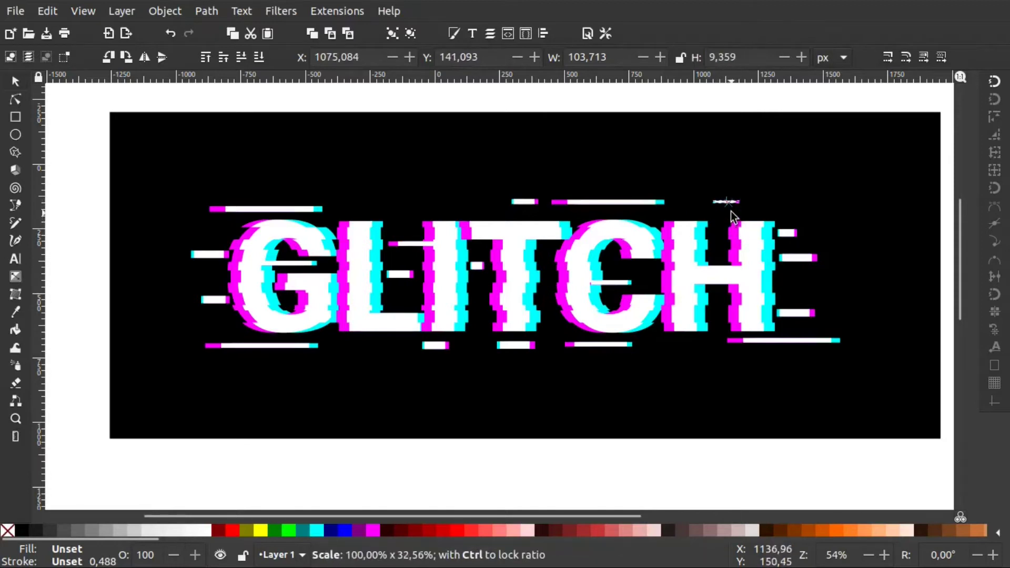
click(567, 441)
key(minus)
key(minus)
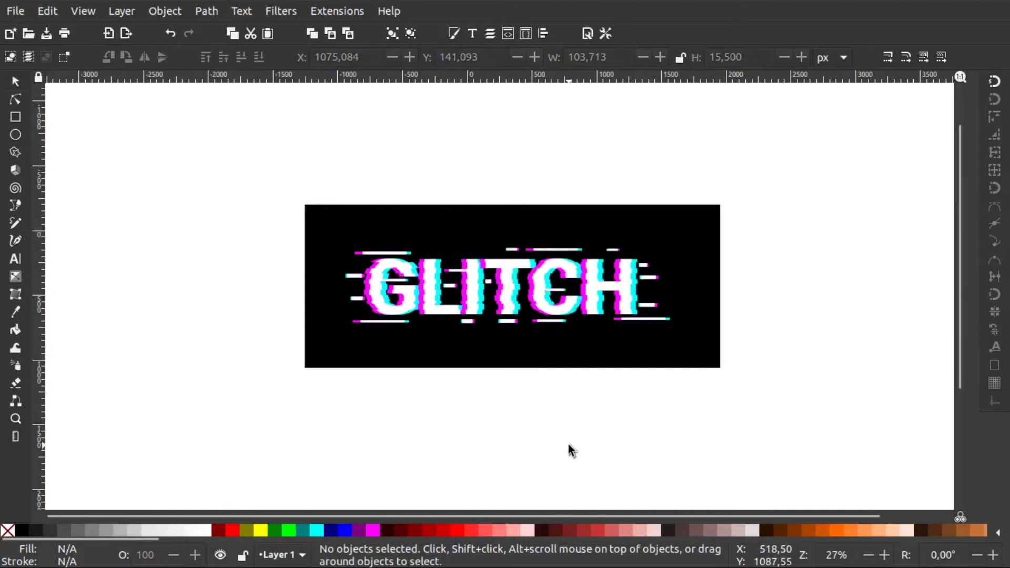
key(minus)
key(minus)
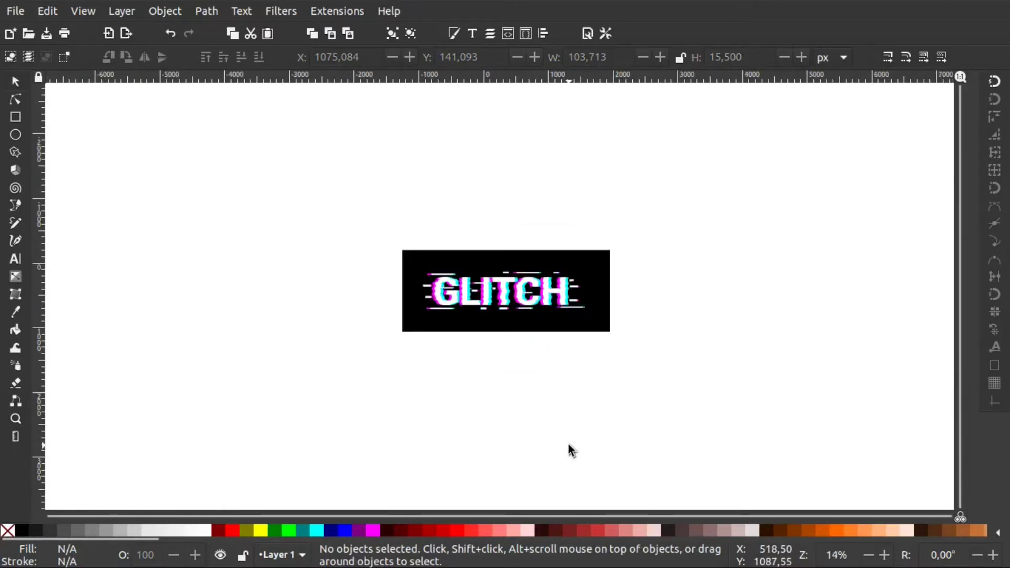
key(plus)
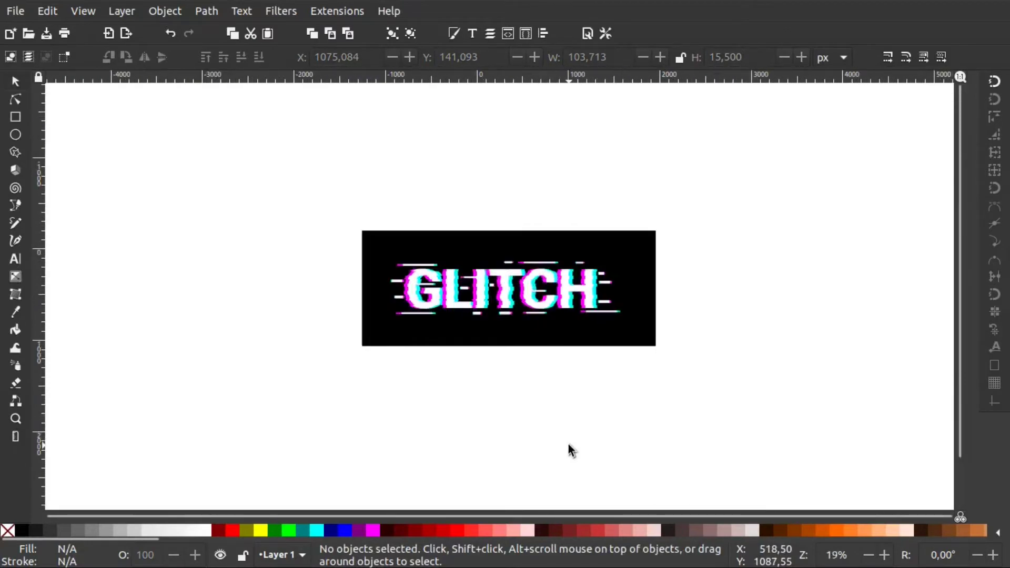
key(plus)
key(plus)
key(minus)
key(minus)
key(minus)
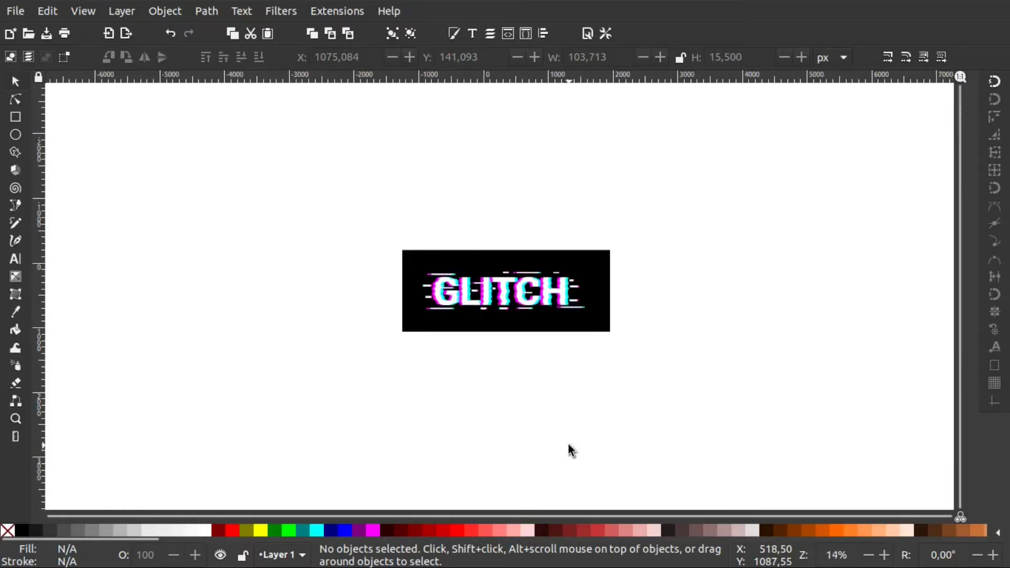
key(plus)
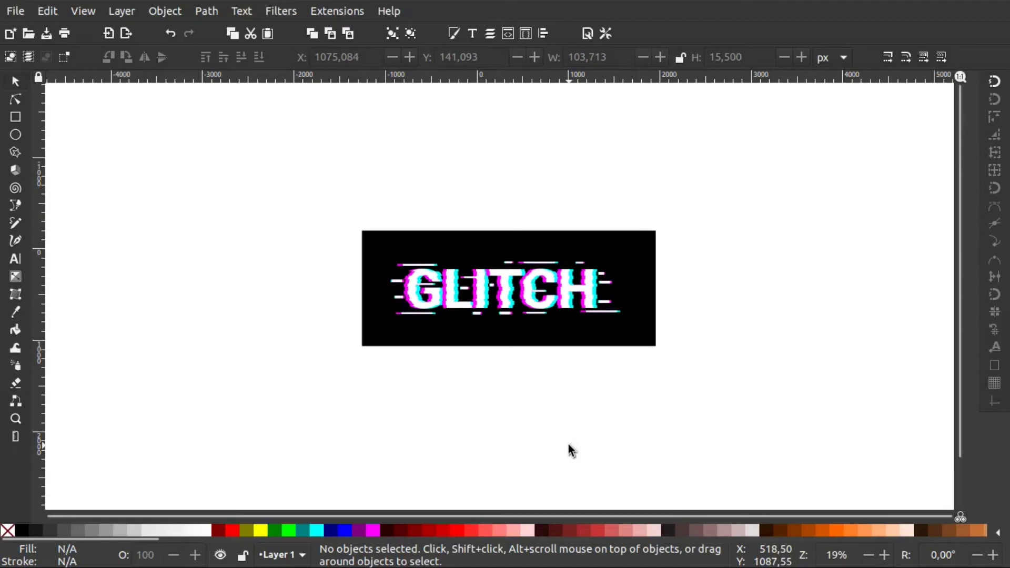